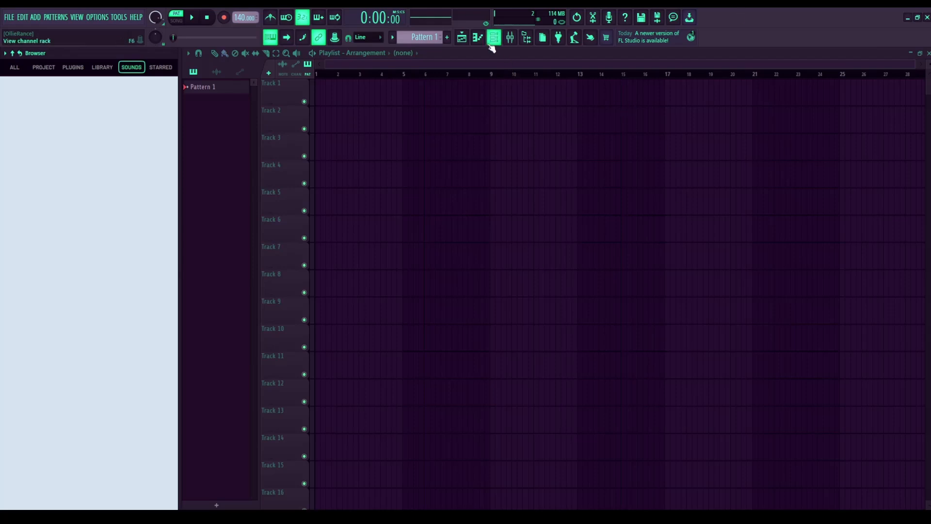
Step: Open the mixer, try its Wide and Compact layouts, and set the layout back to Extra large
left_click(511, 37)
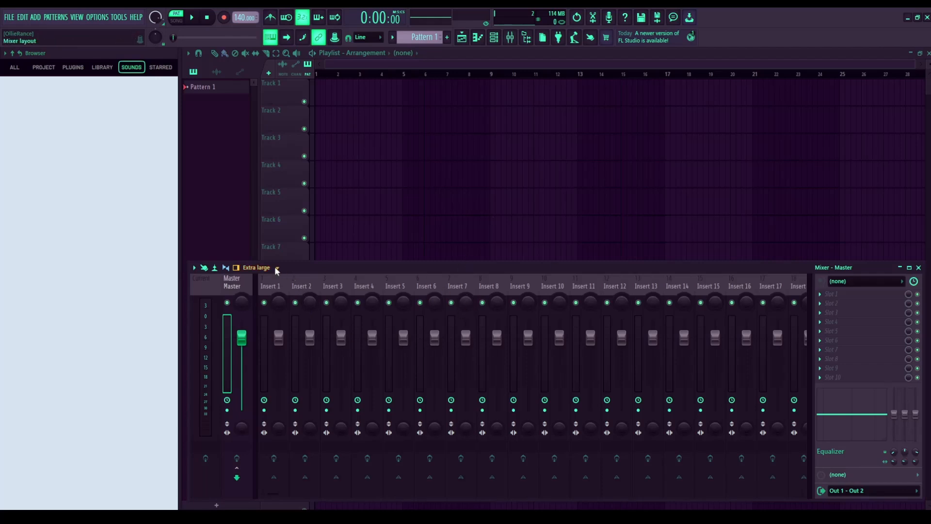
left_click(258, 311)
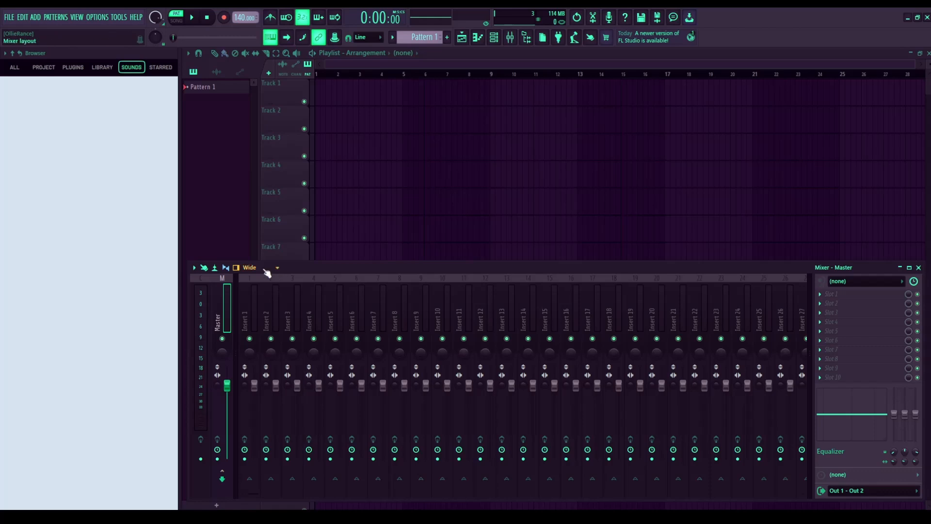
left_click(270, 349)
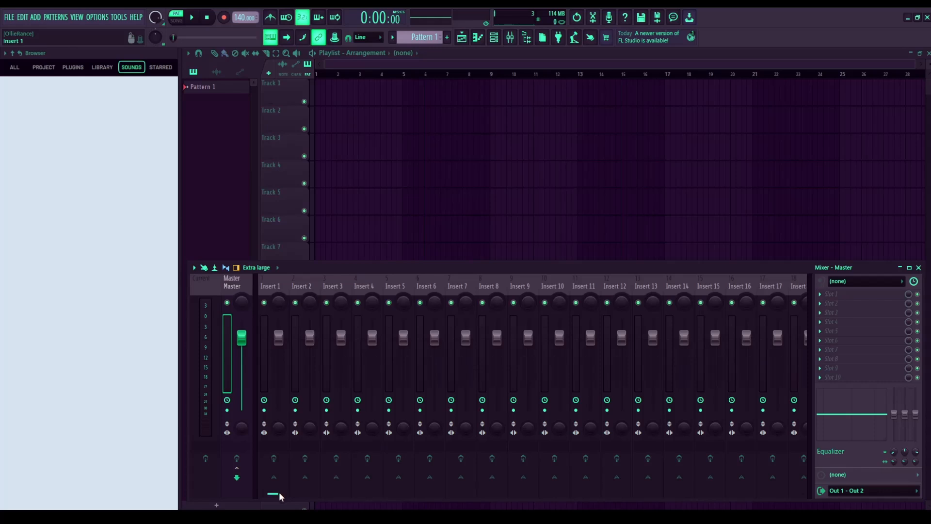
left_click_drag(279, 493, 263, 504)
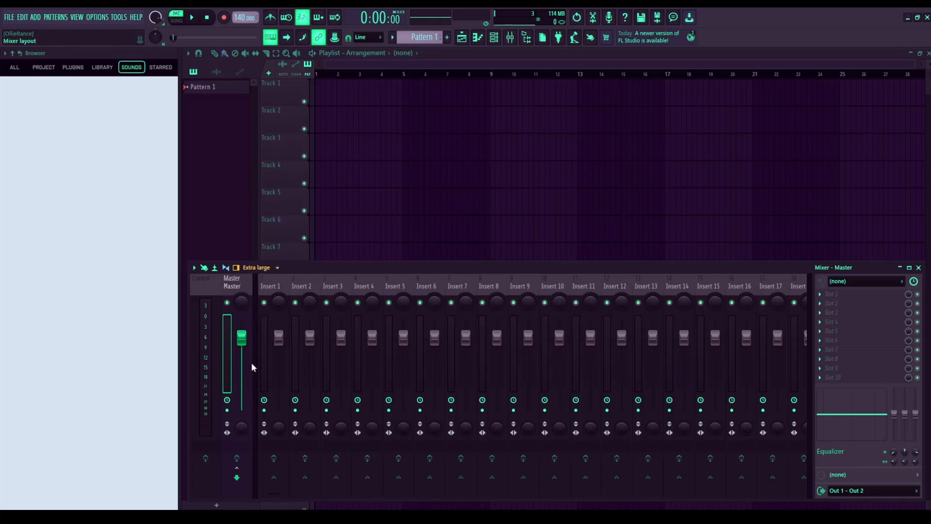
left_click(270, 308)
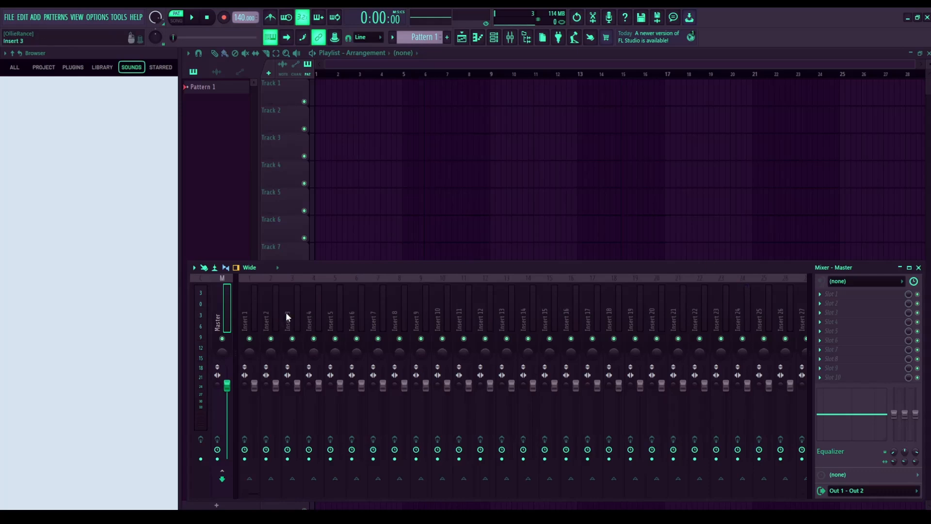
left_click(263, 275)
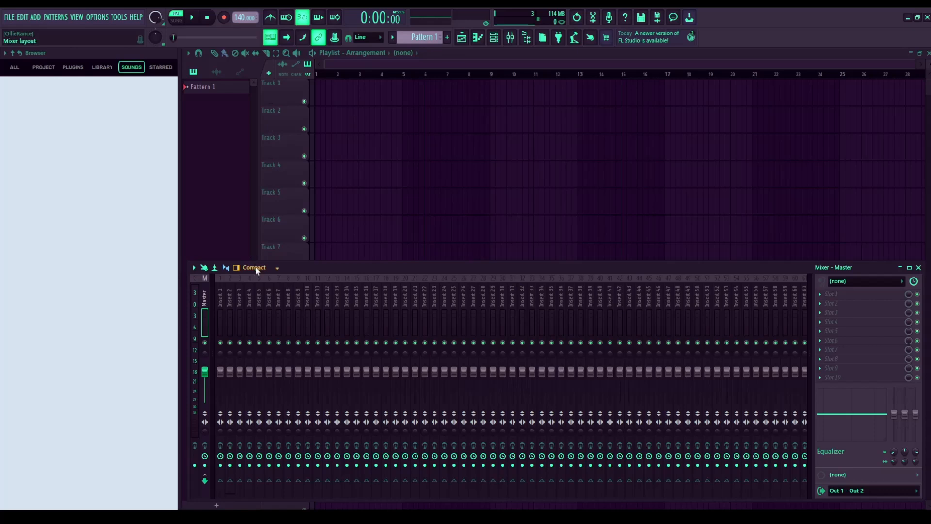
left_click(256, 349)
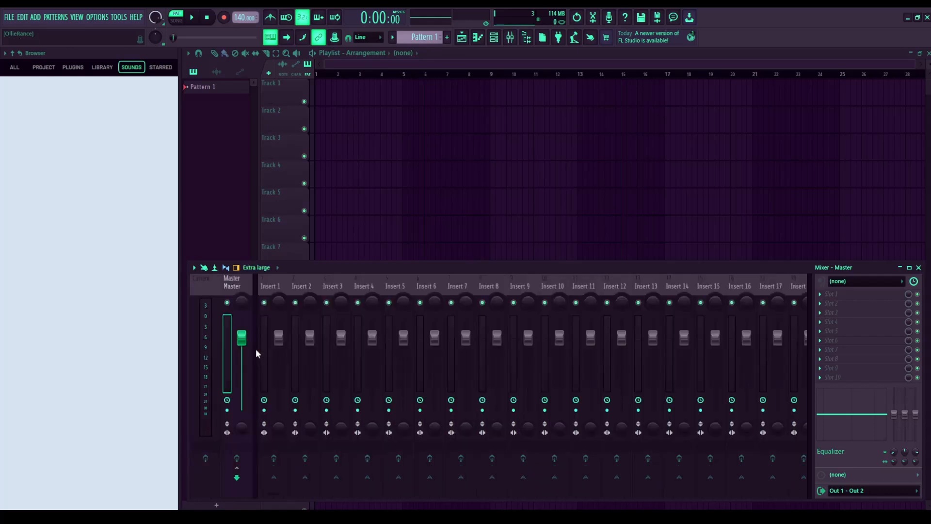
Step: Add the sample On A Different Wave 148 [Am]_2107859 from the sound browser to Track 1 at bar 1
left_click(495, 37)
left_click(142, 329)
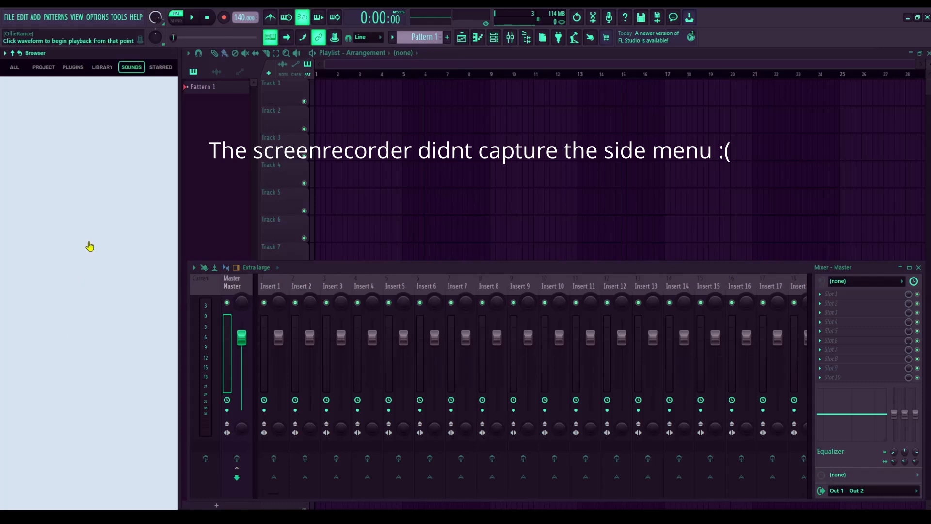
left_click_drag(61, 245, 314, 86)
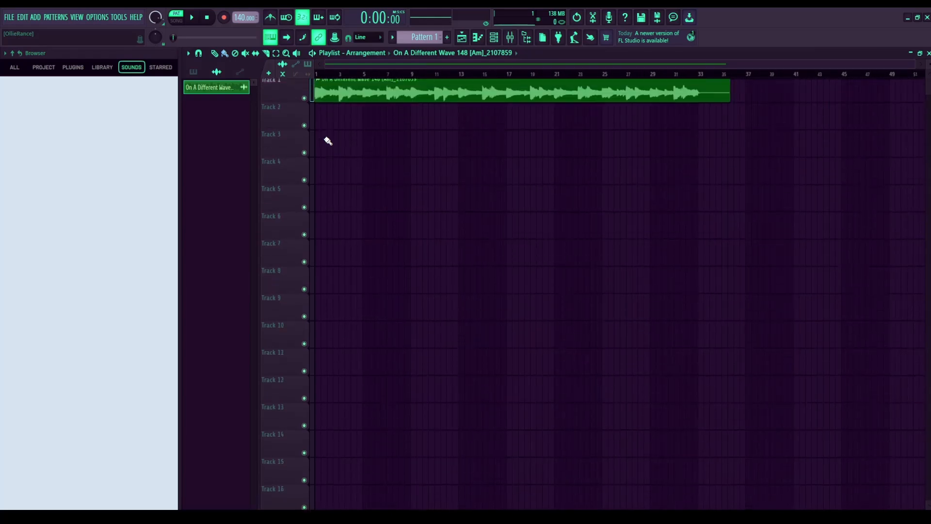
Step: Switch playback to song mode and play the loop on Track 1 briefly
key("l")
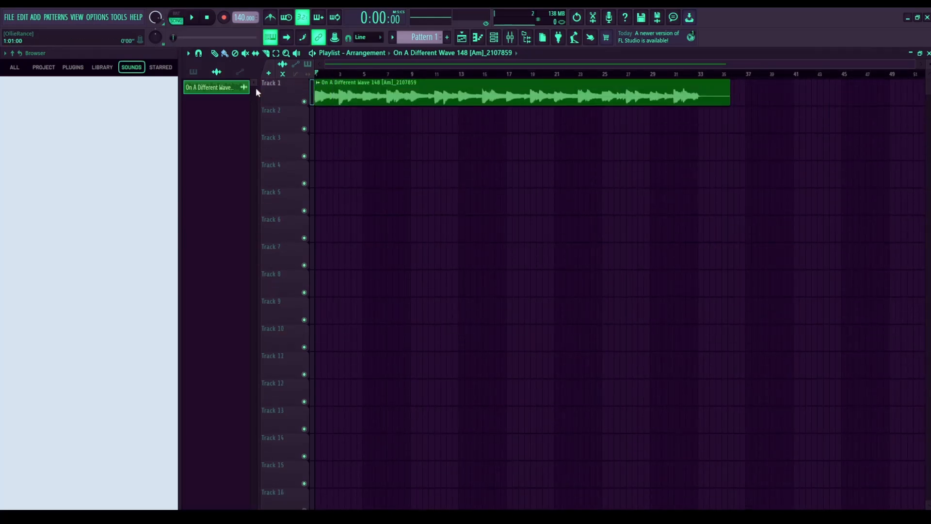
key("space")
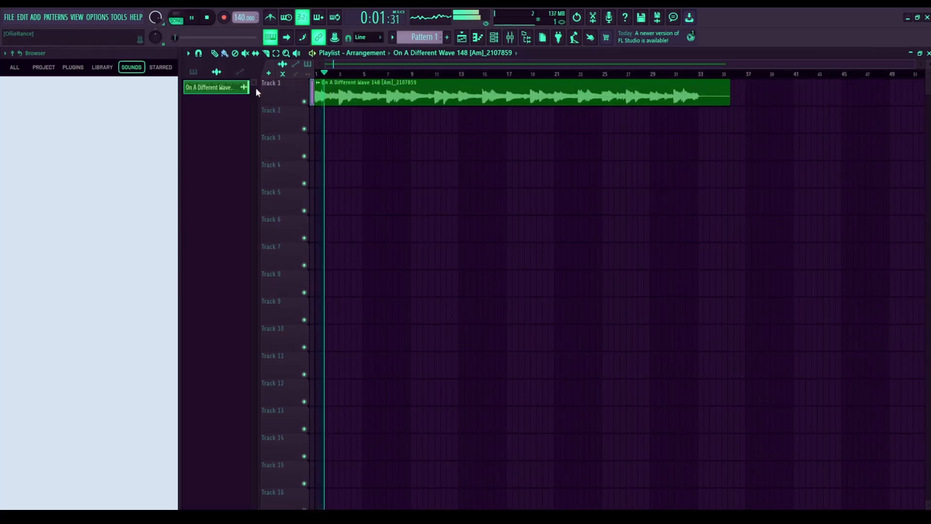
key("space")
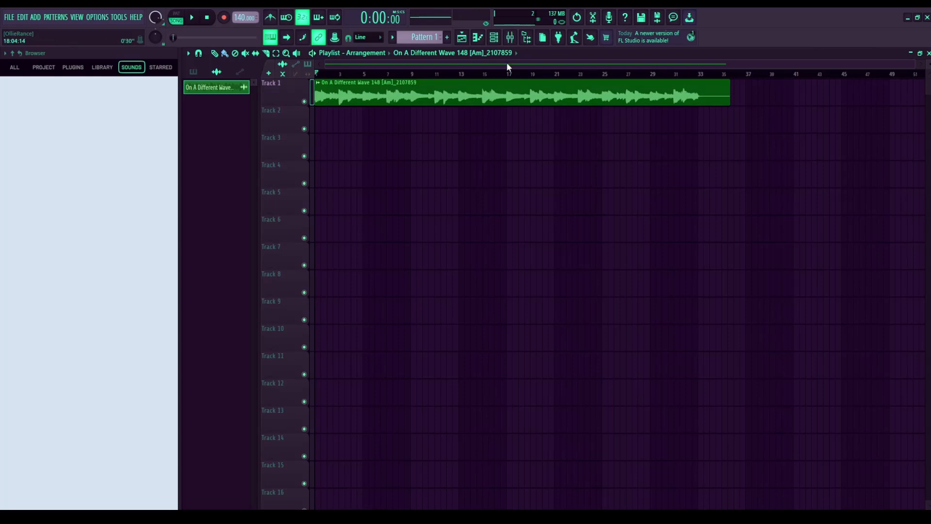
Step: Add the Guitar_2107866 sample to Track 2 at bar 1 and bring up the mixer
left_click(509, 38)
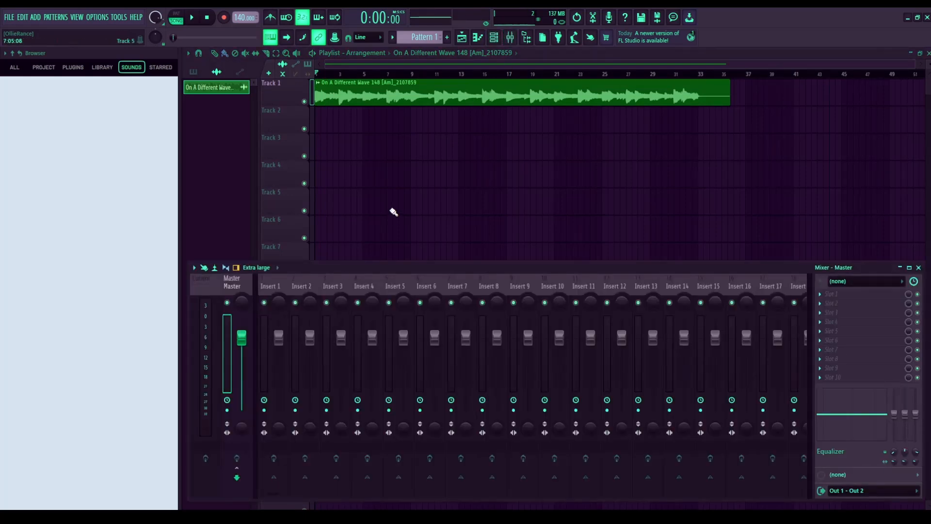
key("space")
key("space")
key("space")
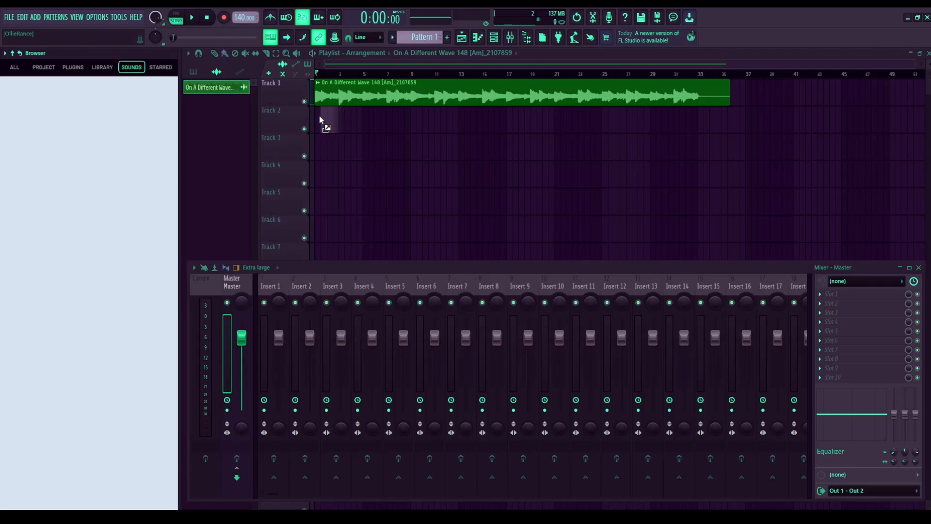
left_click_drag(319, 118, 316, 115)
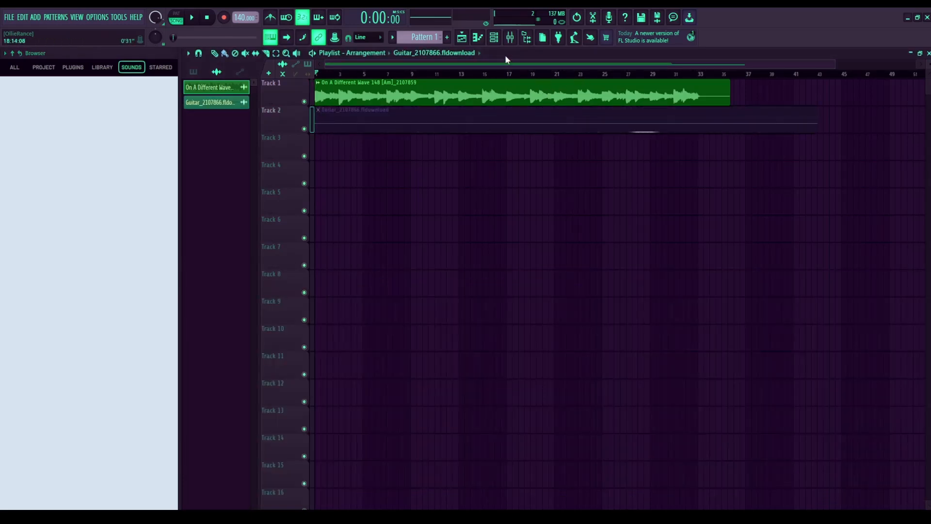
left_click(510, 38)
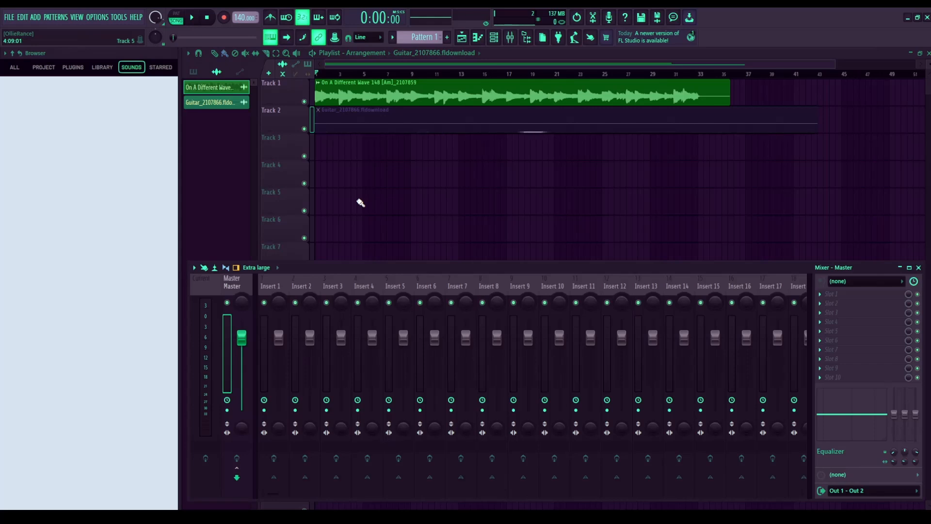
Step: Solo Track 2 to listen to the guitar alone, unsolo it, and play both tracks together
right_click(304, 129)
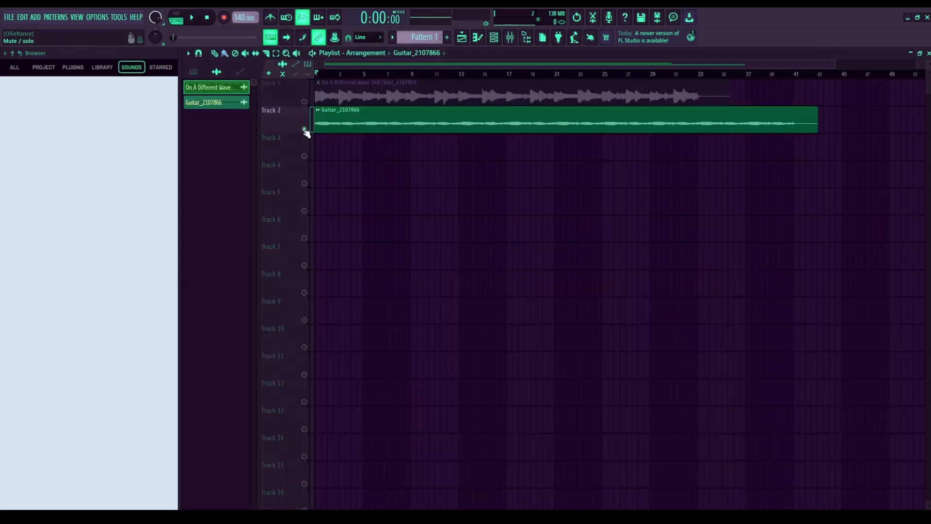
key("space")
key("space")
right_click(304, 129)
key("space")
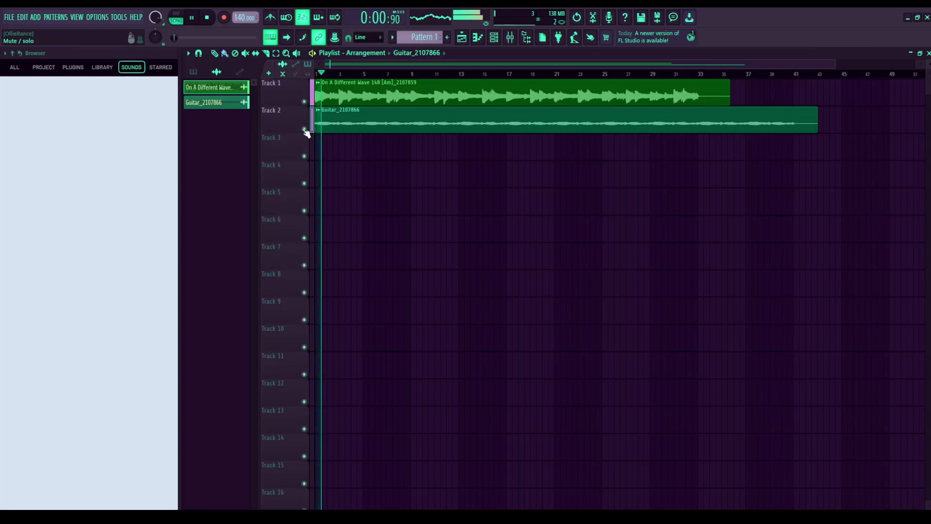
key("space")
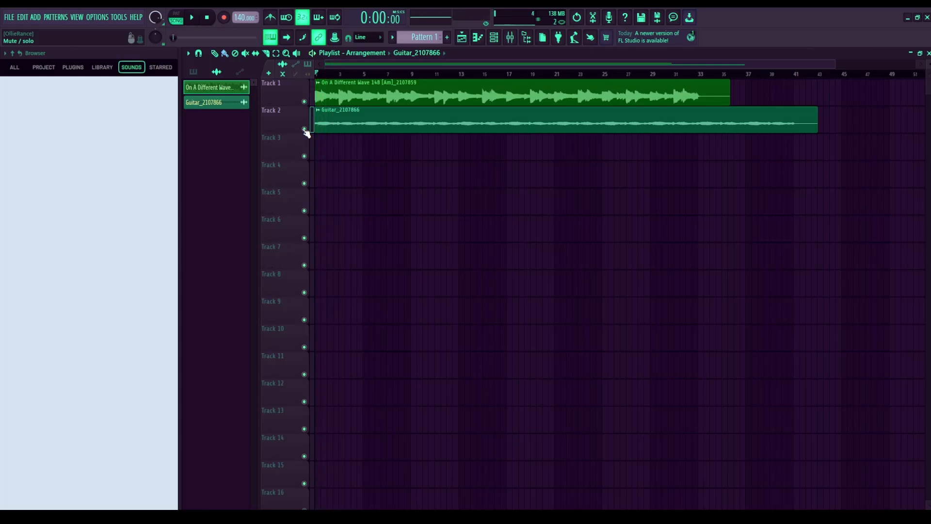
Step: Replace the guitar clip on Track 2 with the Bass_2107875 sample, starting at bar 1
left_click(358, 118)
key("Delete")
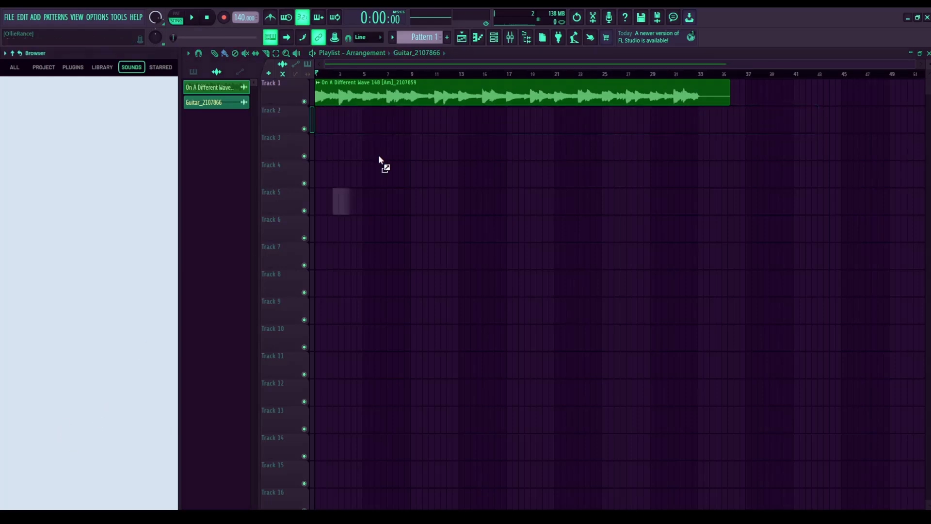
left_click_drag(319, 123, 316, 123)
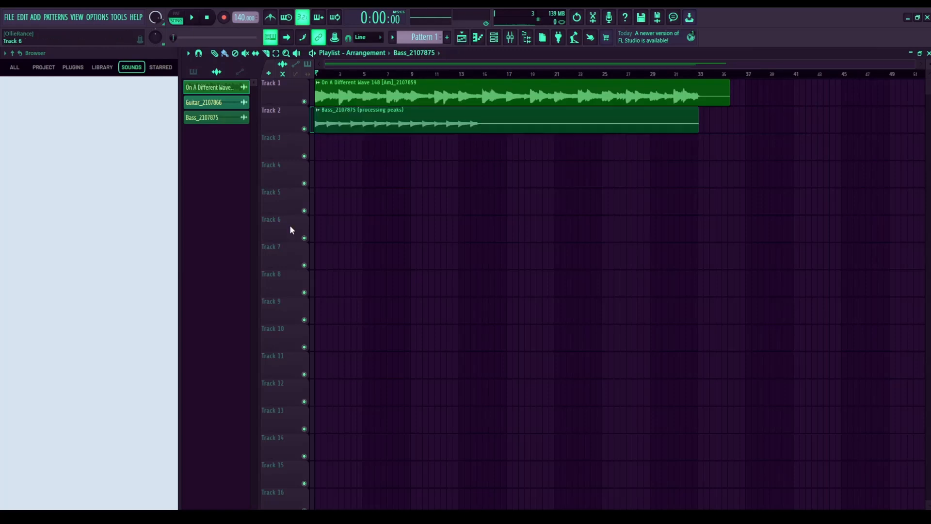
Step: Listen to the bass on Track 2 in solo, and play it together with the Track 1 loop
right_click(303, 129)
key("space")
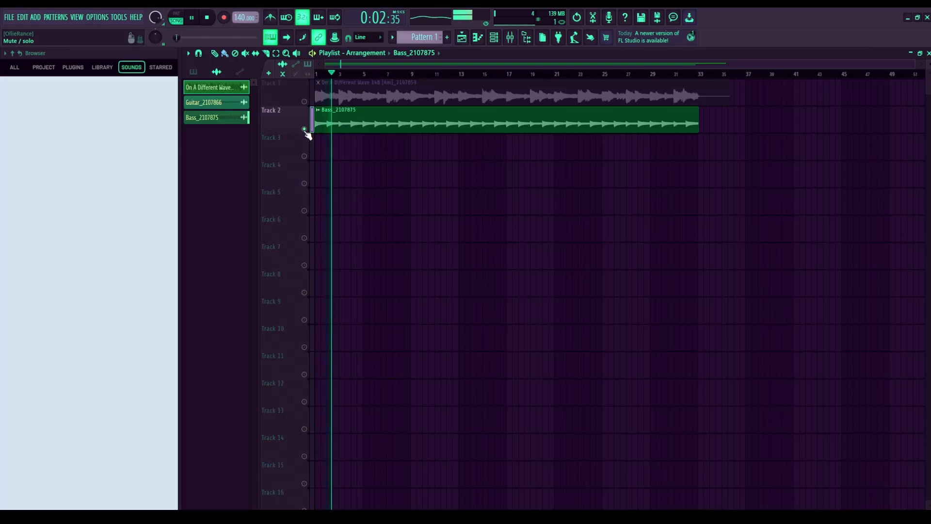
key("space")
right_click(304, 129)
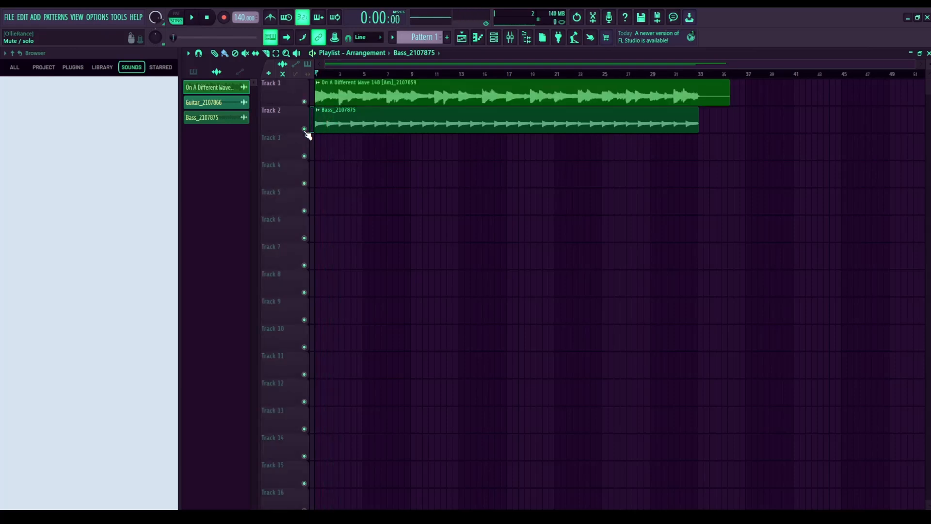
key("space")
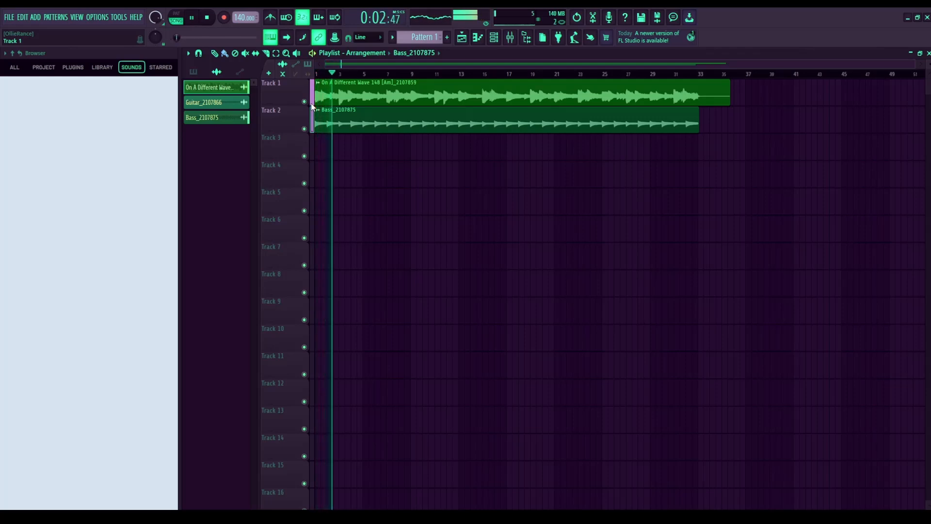
key("space")
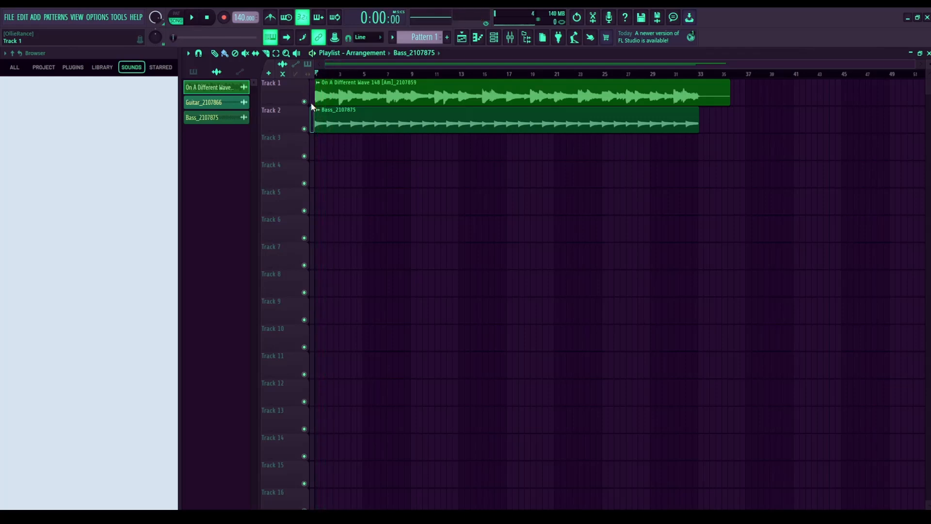
Step: Route the three audio channels in the channel rack to mixer tracks 1 to 3 and undo the routing
left_click(494, 38)
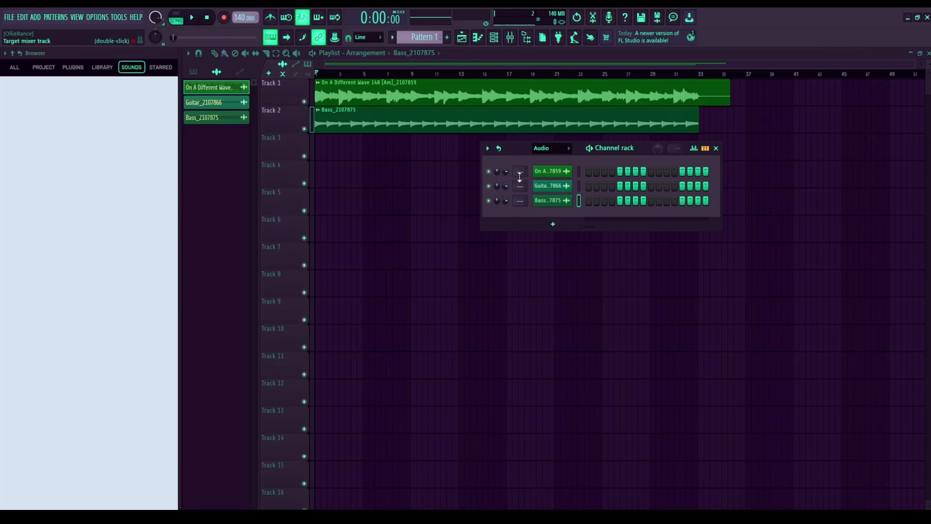
left_click(509, 39)
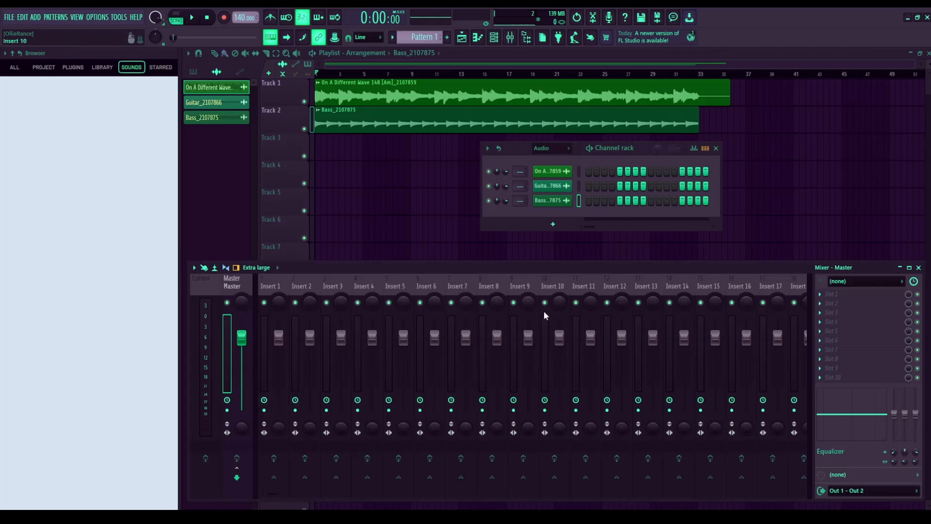
left_click_drag(522, 171, 520, 173)
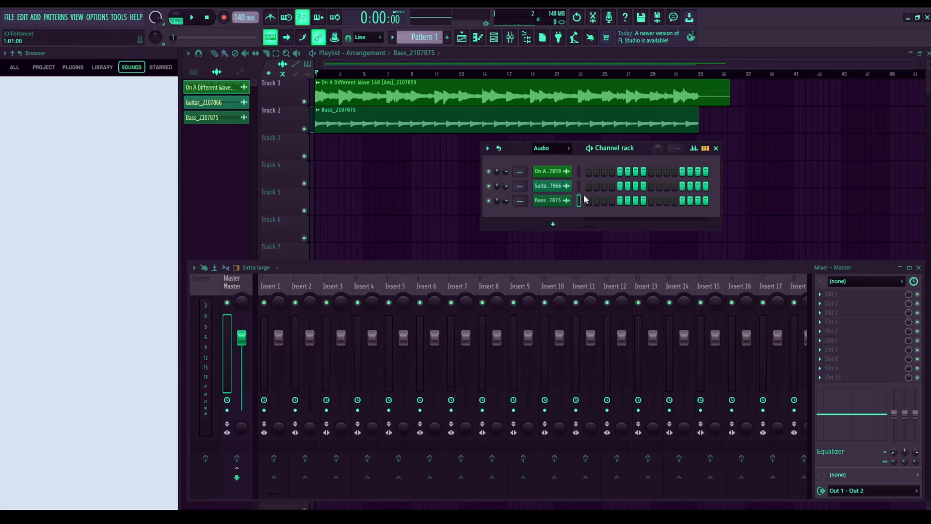
double_click(579, 173)
key("ctrl+l")
left_click(235, 374)
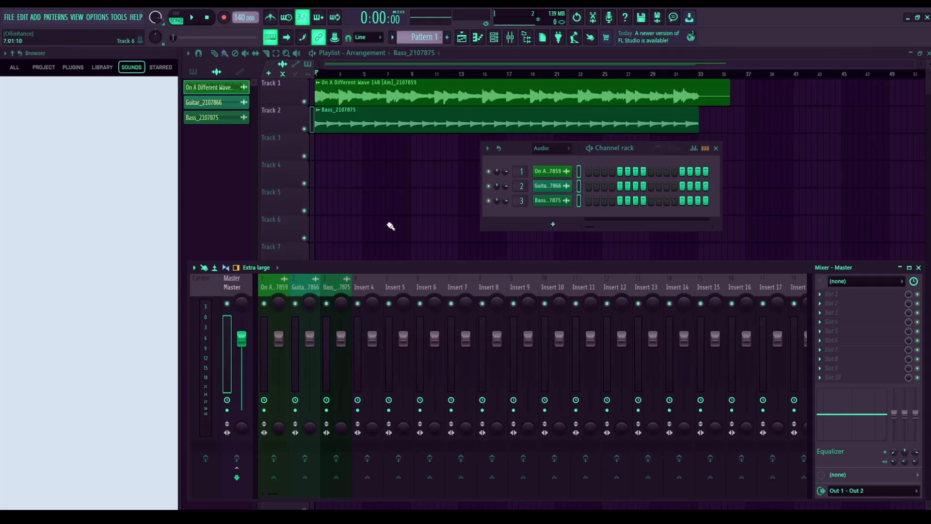
key("ctrl+z")
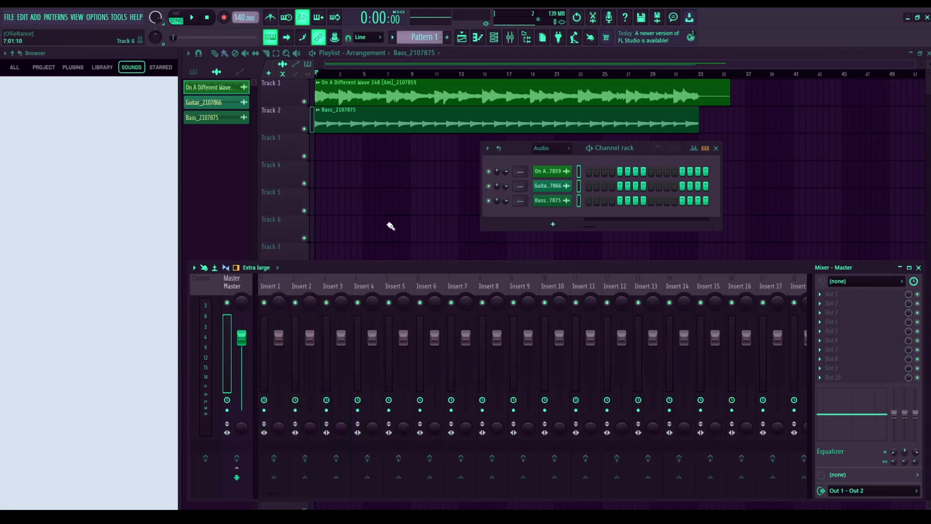
Step: Select all three audio clips in the picker, recolor them from green through brown to pink, and show the channel rack
left_click_drag(224, 89, 220, 127)
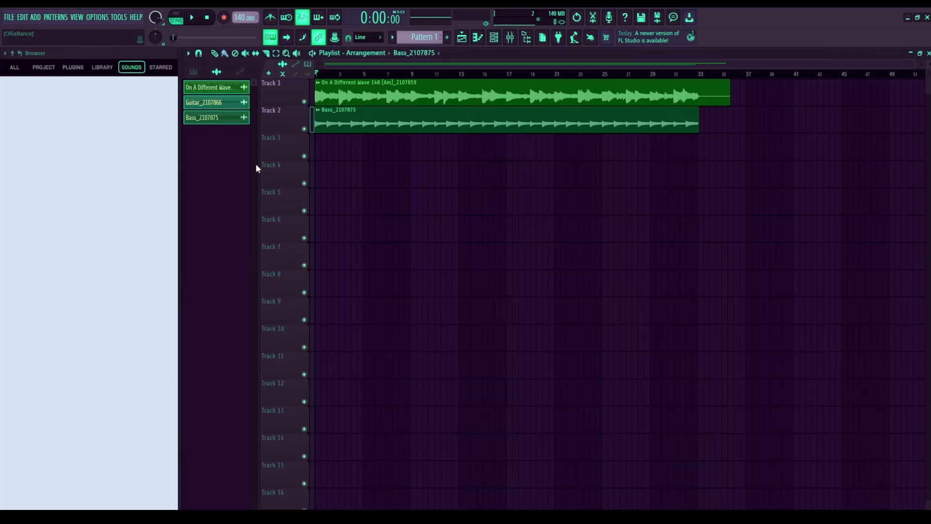
key("ctrl+d")
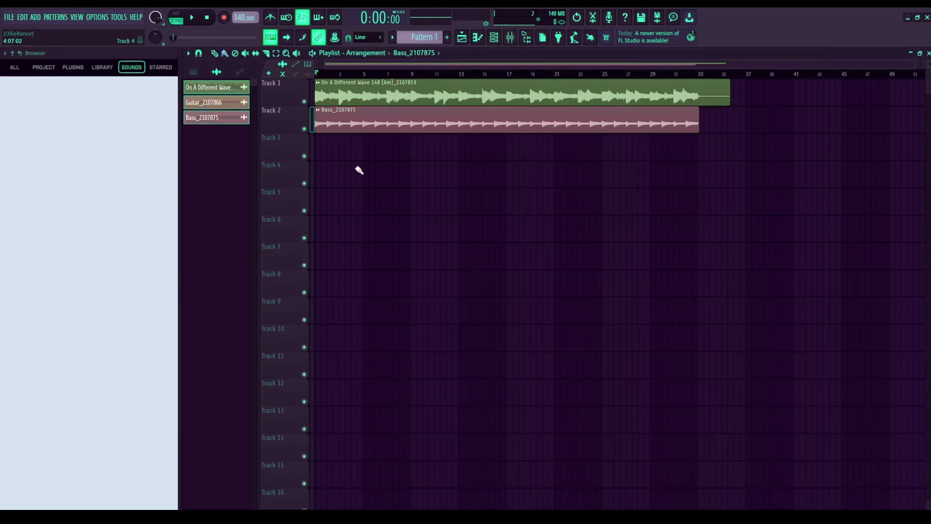
left_click(494, 37)
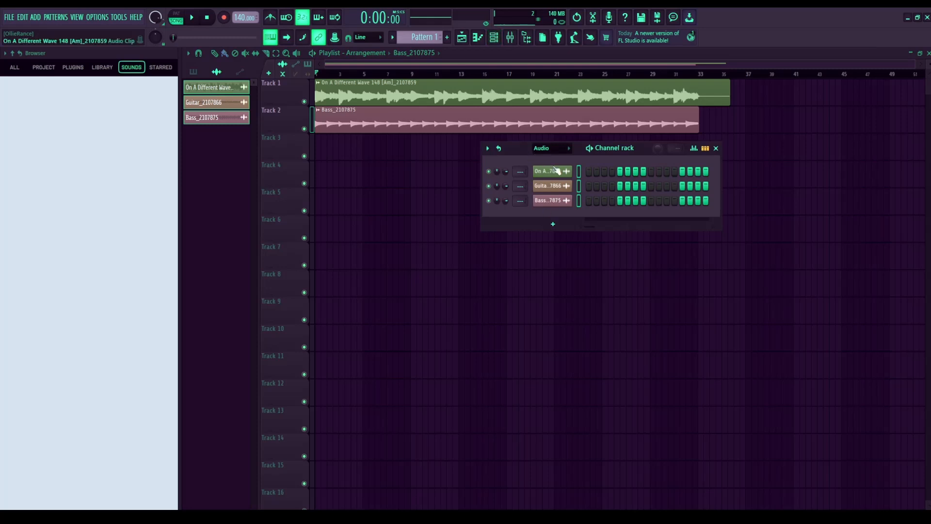
Step: Close the channel rack and place the Guitar_2107866 clip on Track 3 at bar 1
left_click(242, 141)
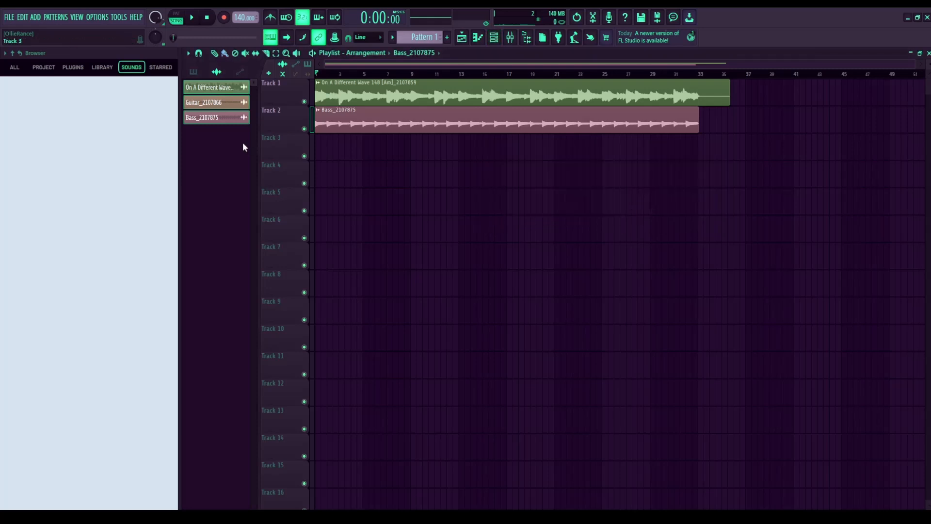
left_click_drag(225, 108, 316, 138)
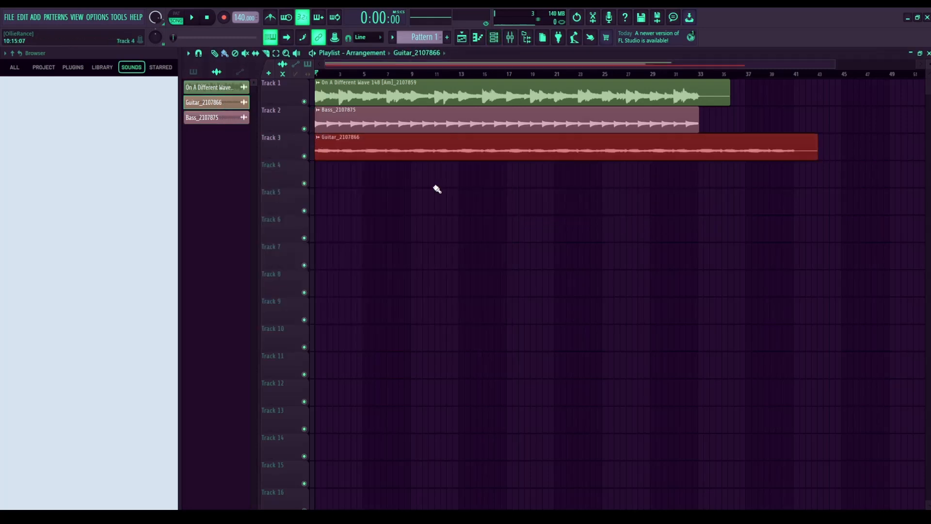
Step: Open the mixer and the channel rack over the playlist
left_click(348, 184)
right_click(372, 184)
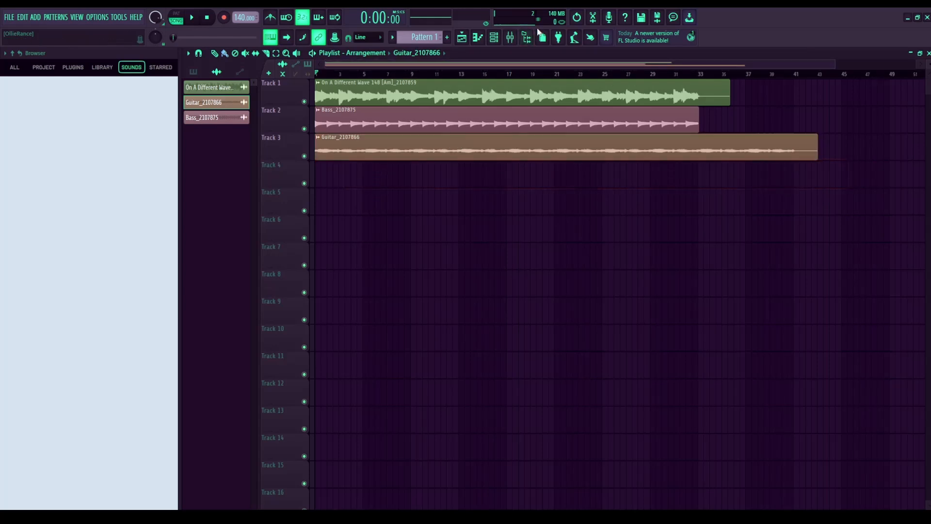
left_click(512, 40)
left_click(493, 38)
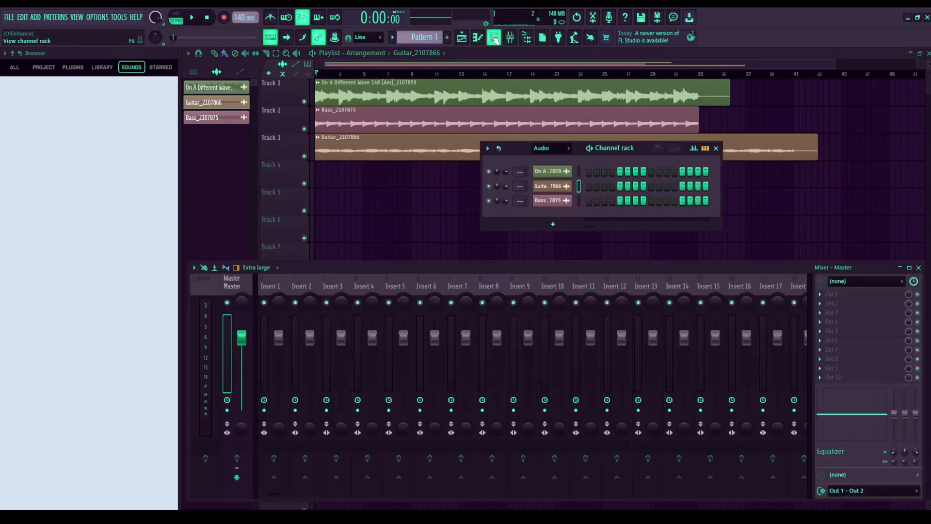
Step: Widen the channel rack to show full channel names, move it below the clips, and route all three audio channels to mixer tracks 1 to 3
left_click_drag(578, 154, 674, 141)
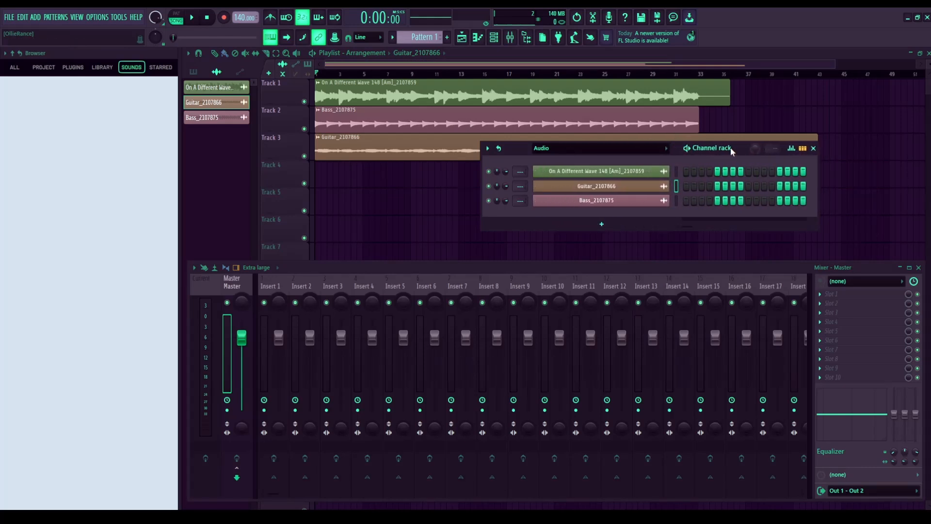
left_click_drag(732, 146, 799, 184)
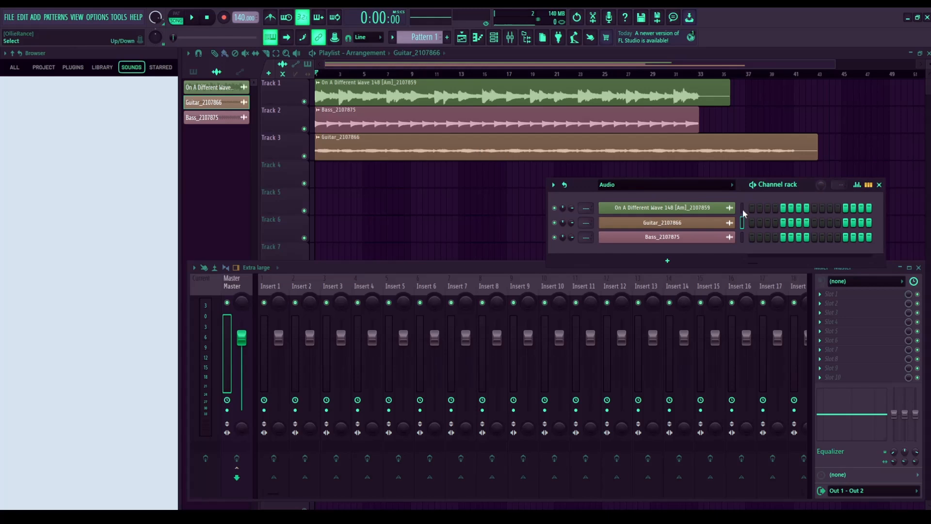
left_click_drag(742, 209, 743, 237)
key("ctrl+l")
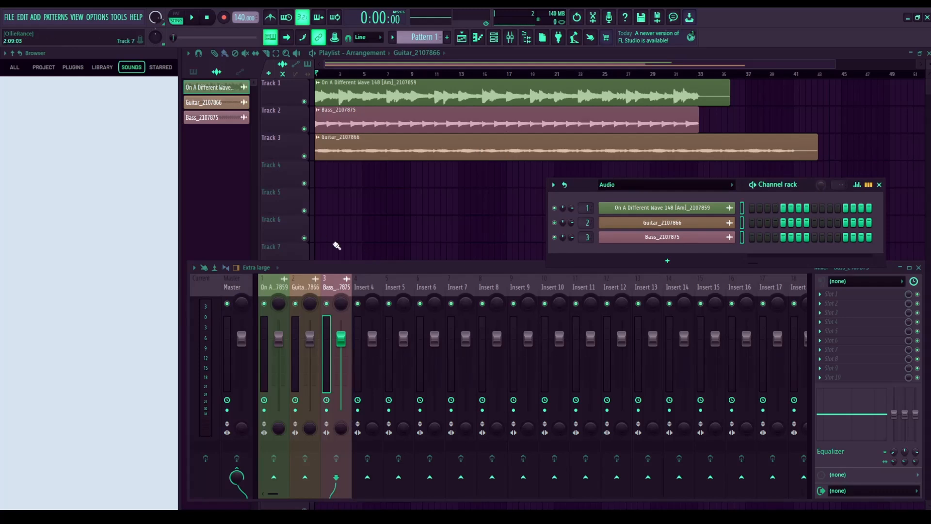
Step: Compare the Master and first mixer tracks, and play the arrangement with the Master selected to check the track levels
left_click(228, 330)
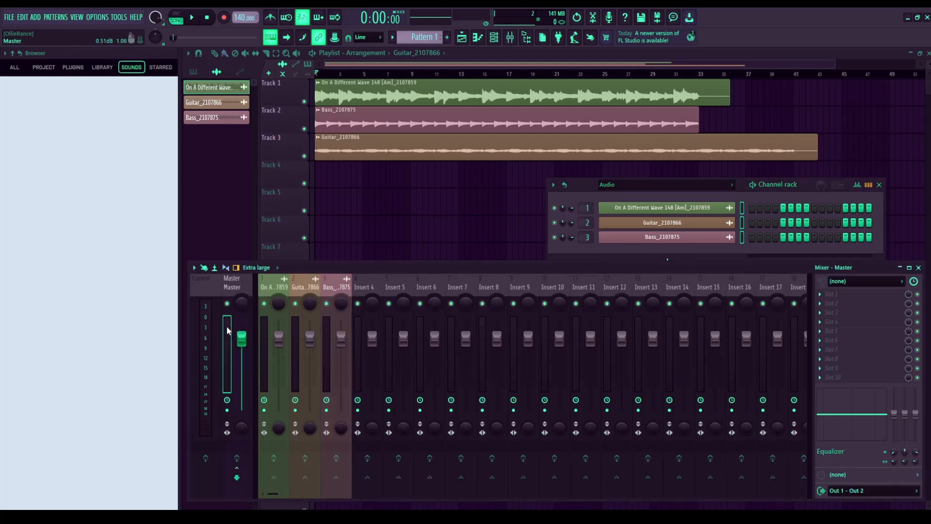
left_click(264, 339)
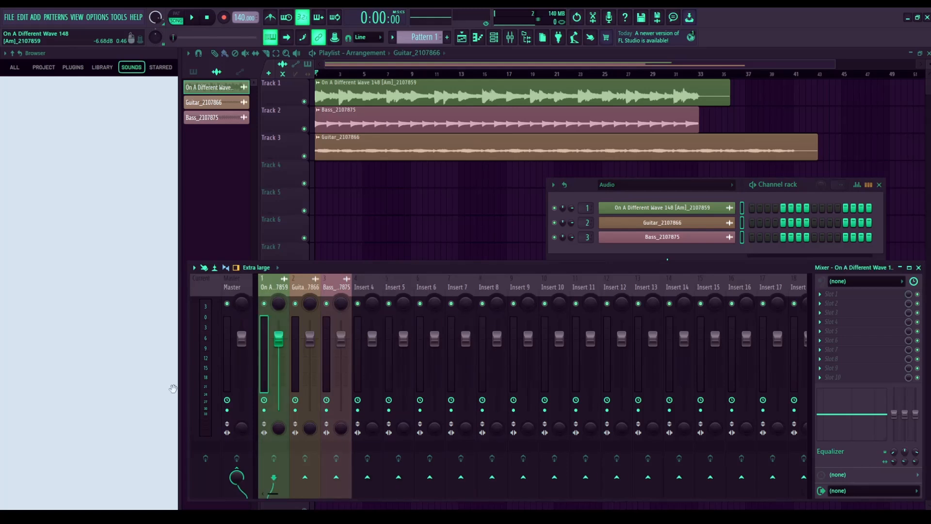
left_click(226, 367)
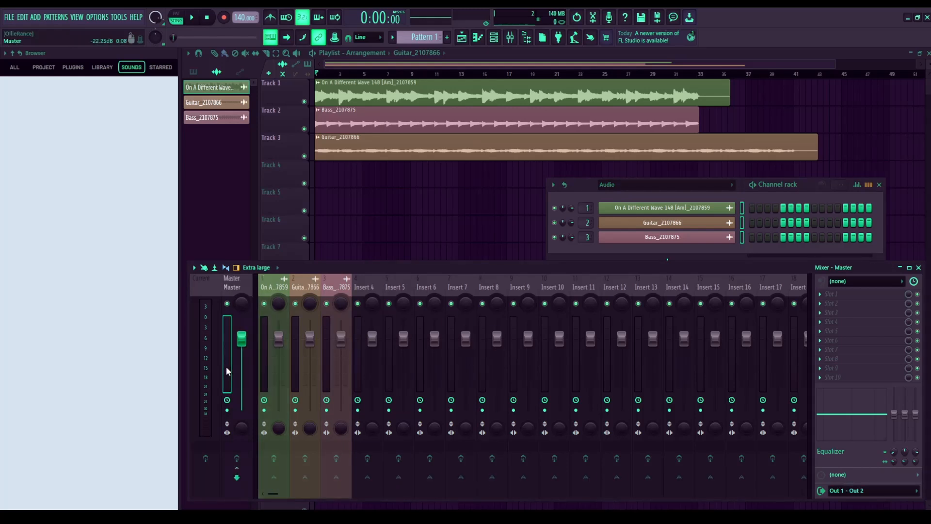
key("space")
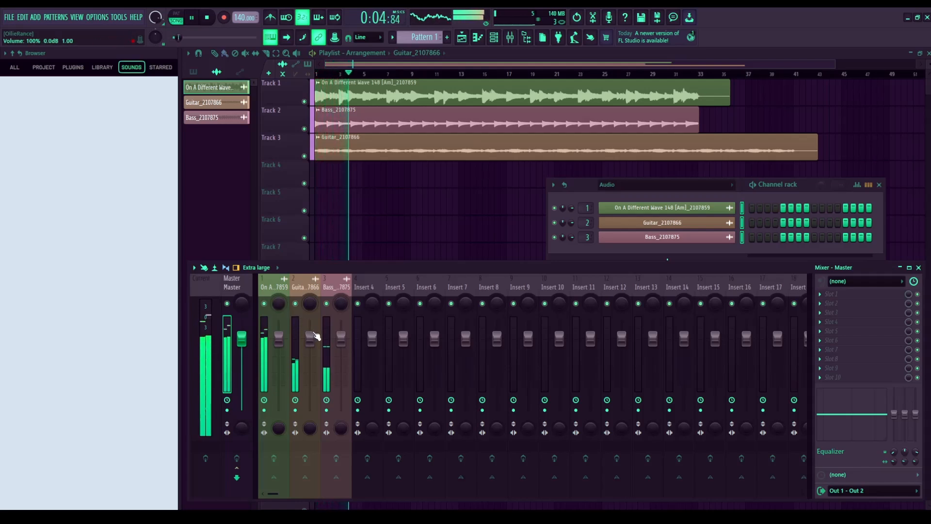
key("space")
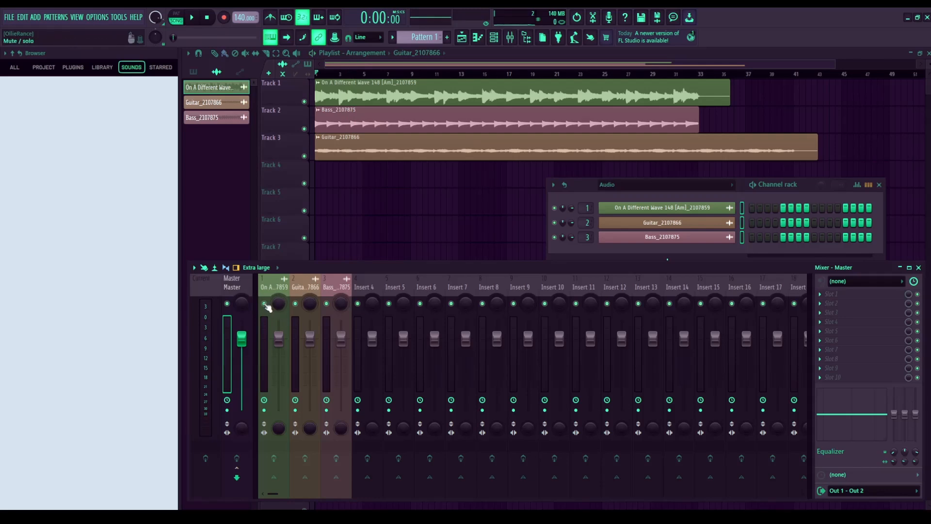
Step: Play mixer track 1 in solo, try lowering the Master fader during playback, and undo the fader change
right_click(265, 304)
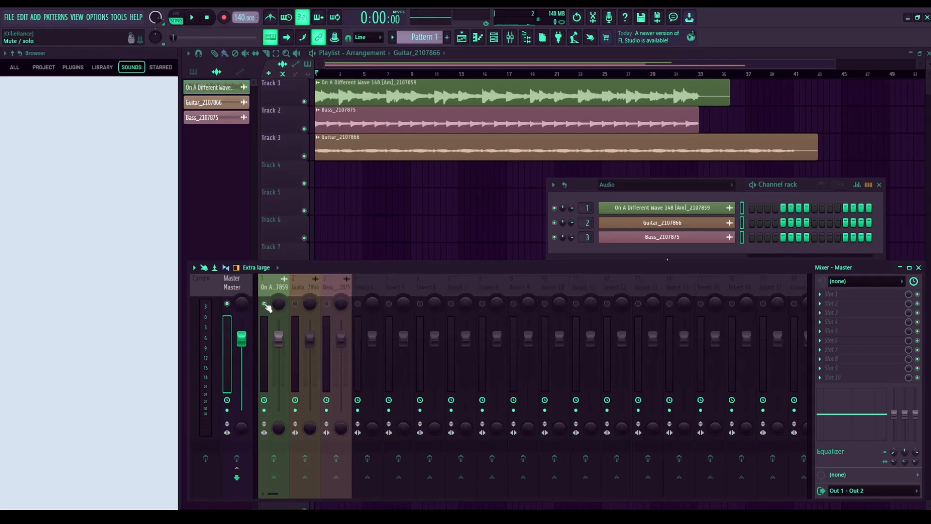
key("space")
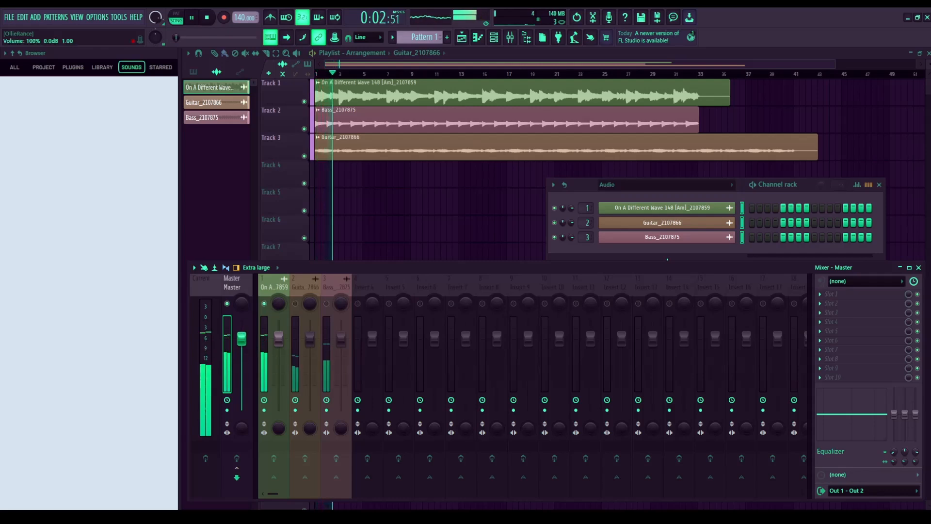
left_click_drag(241, 338, 243, 390)
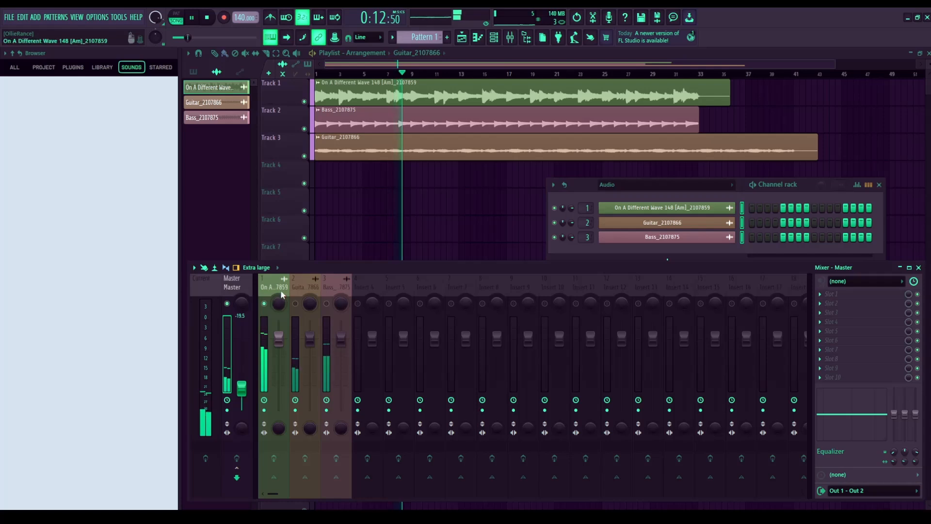
key("ctrl+z")
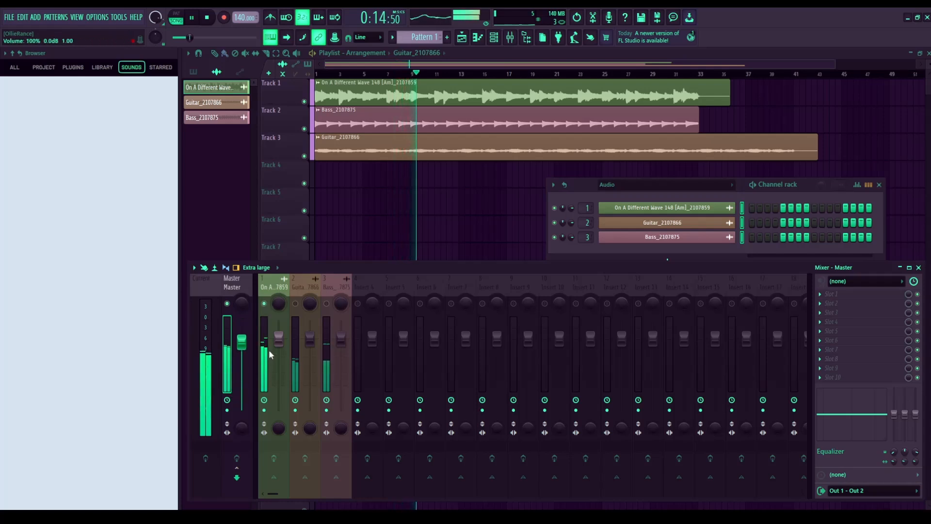
key("space")
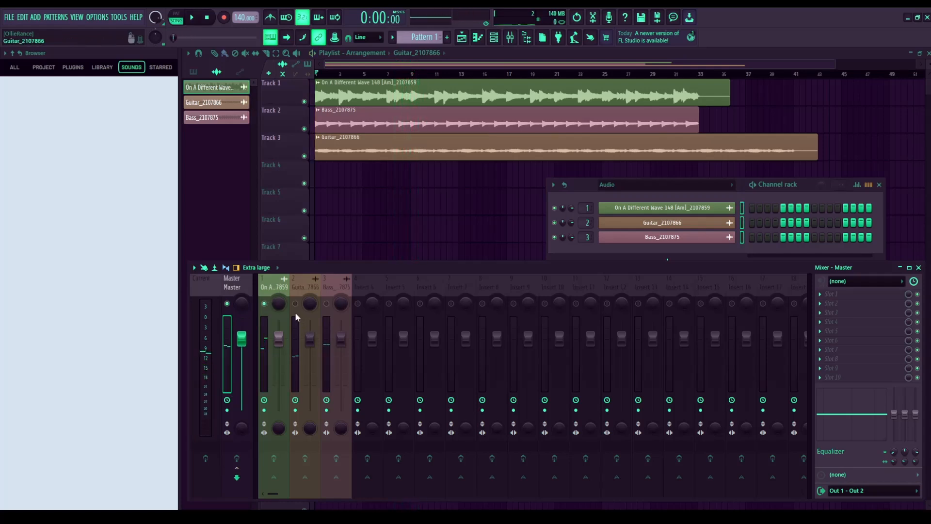
Step: Listen to the guitar and bass mixer tracks each in solo, and re-enable all mixer tracks
right_click(295, 303)
key("space")
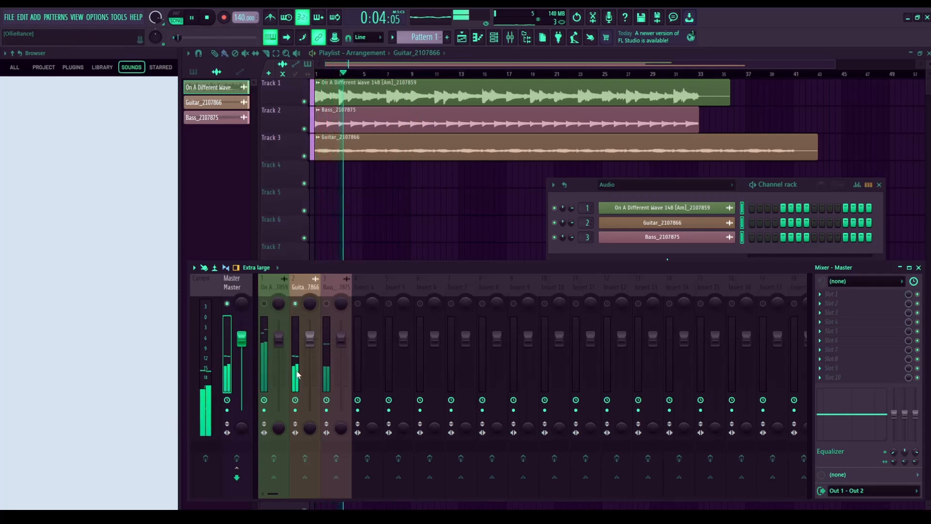
key("space")
right_click(329, 306)
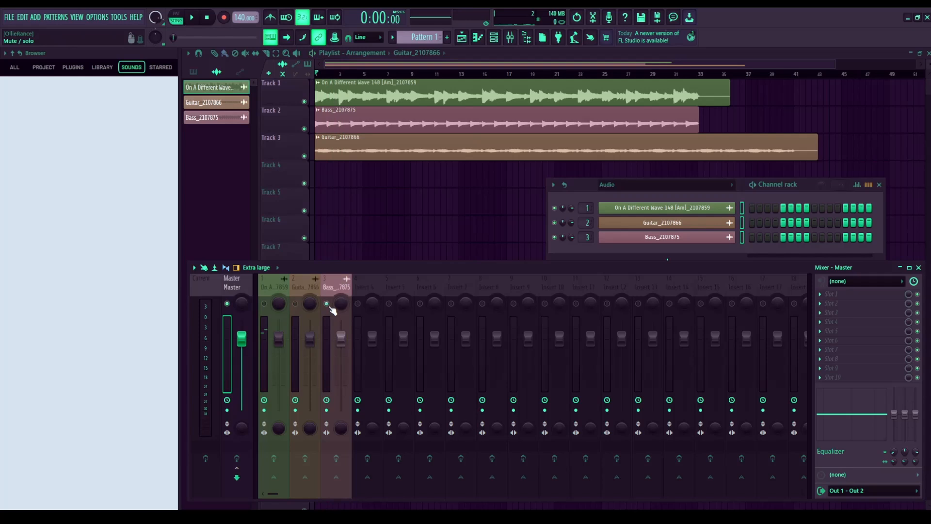
key("space")
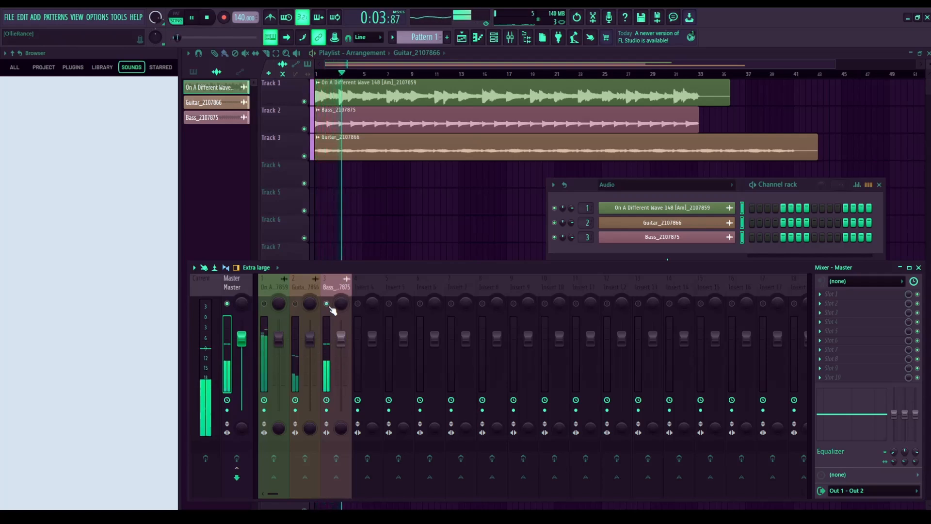
key("space")
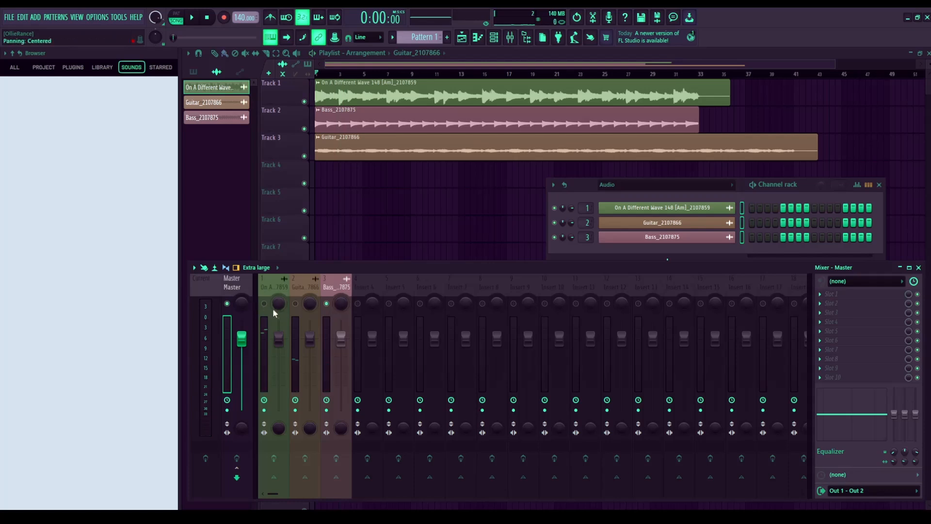
right_click(265, 304)
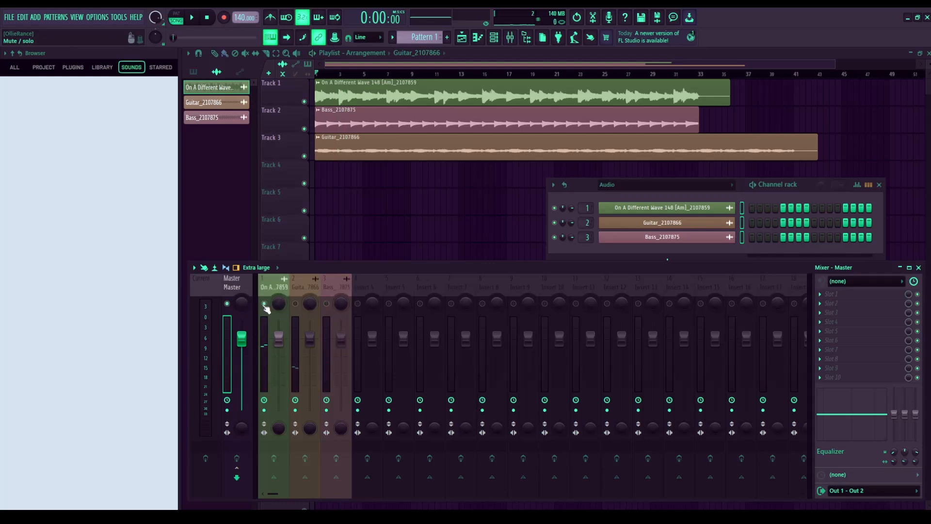
right_click(264, 304)
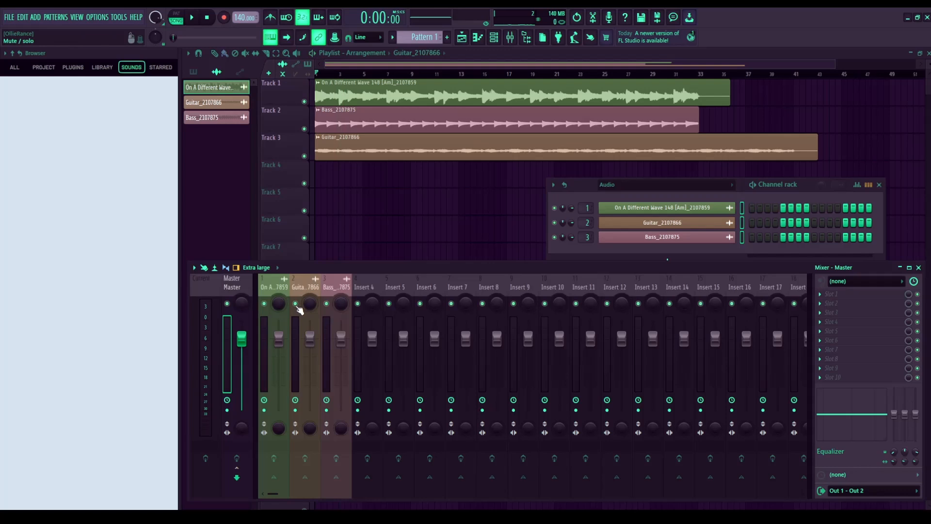
Step: Play the arrangement with the guitar mixer track muted, briefly mute the bass too, and unmute both tracks
left_click(297, 305)
key("space")
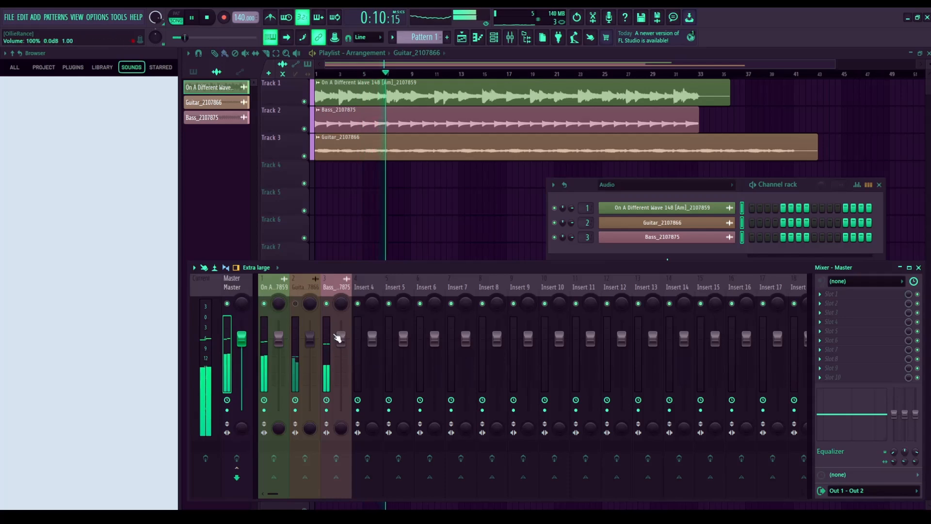
left_click(326, 304)
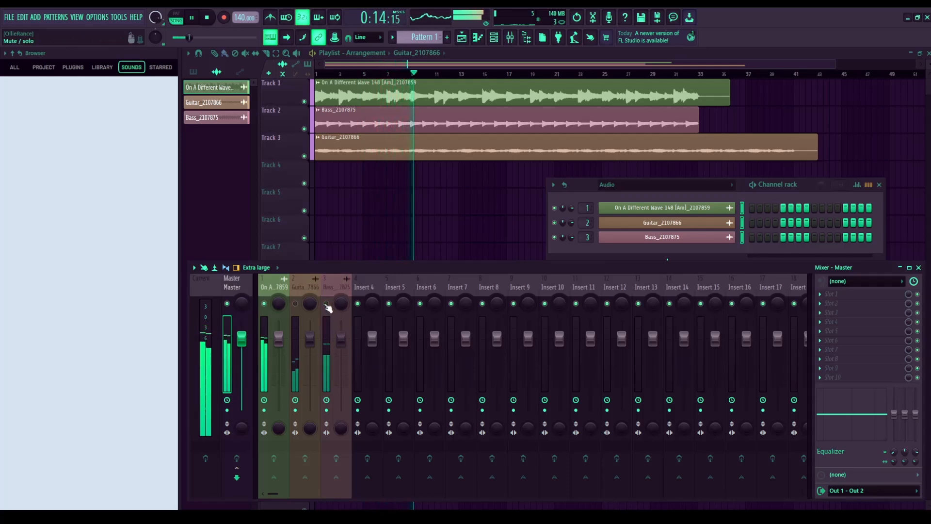
left_click(326, 304)
key("space")
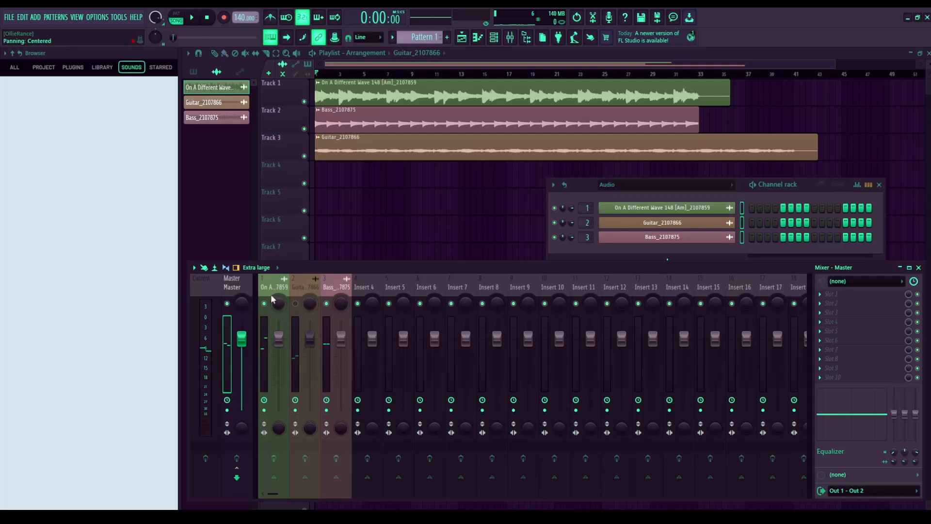
left_click(295, 304)
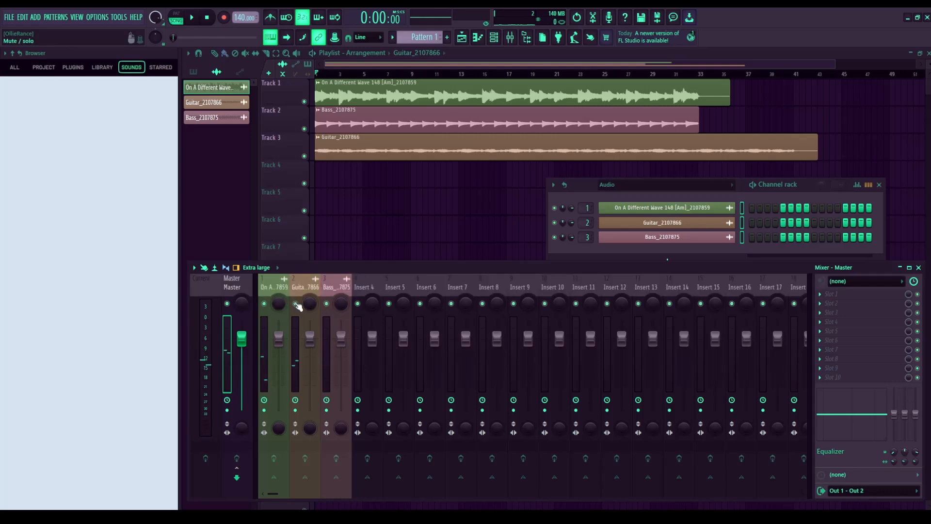
Step: Rename mixer tracks 1, 2 and 3 to Melody, Guitar and Bass, and select the Master track
left_click(267, 284)
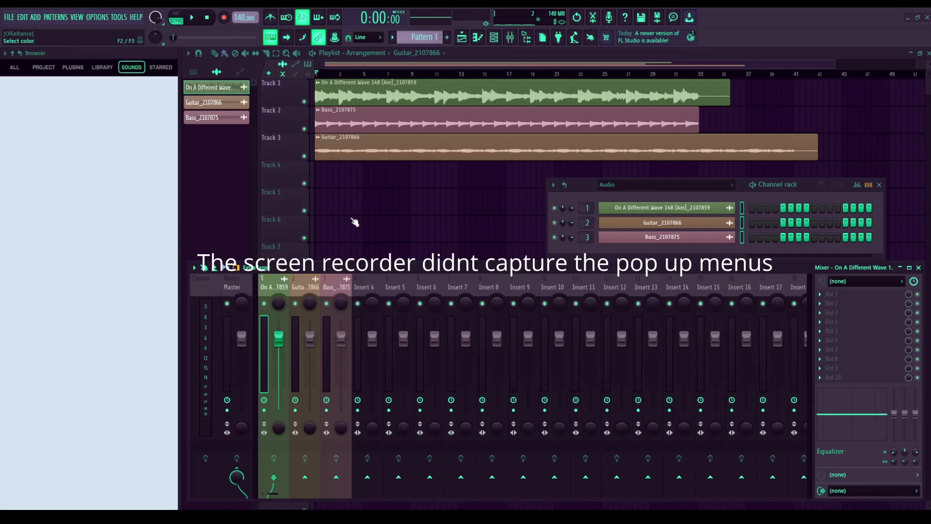
key("Return")
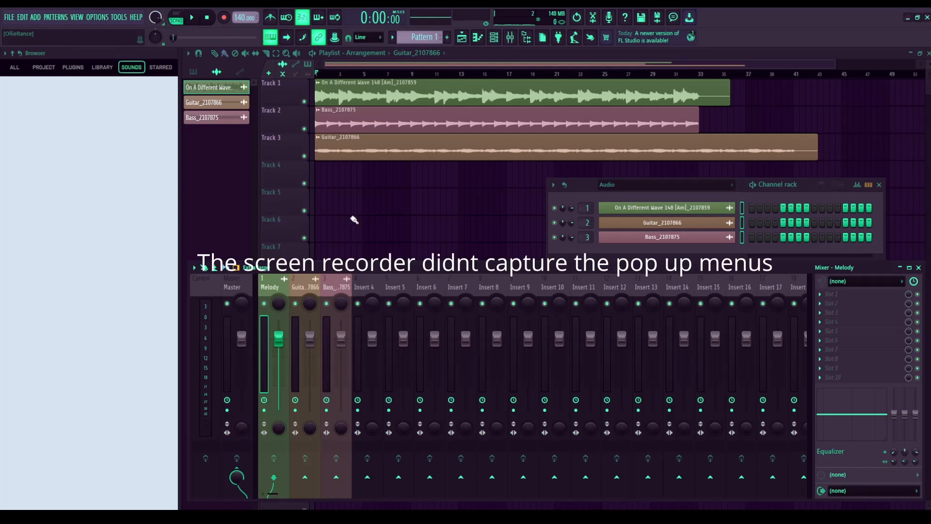
left_click(298, 286)
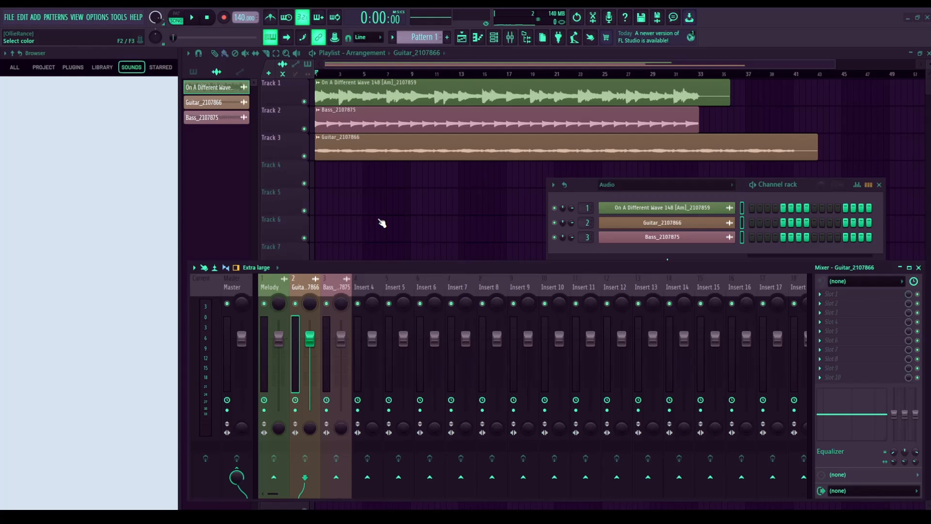
left_click(329, 286)
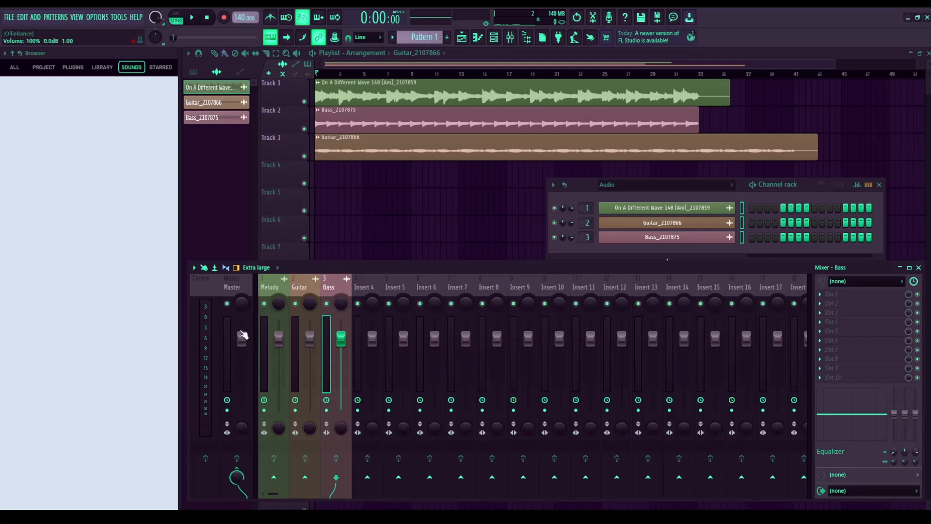
left_click(228, 323)
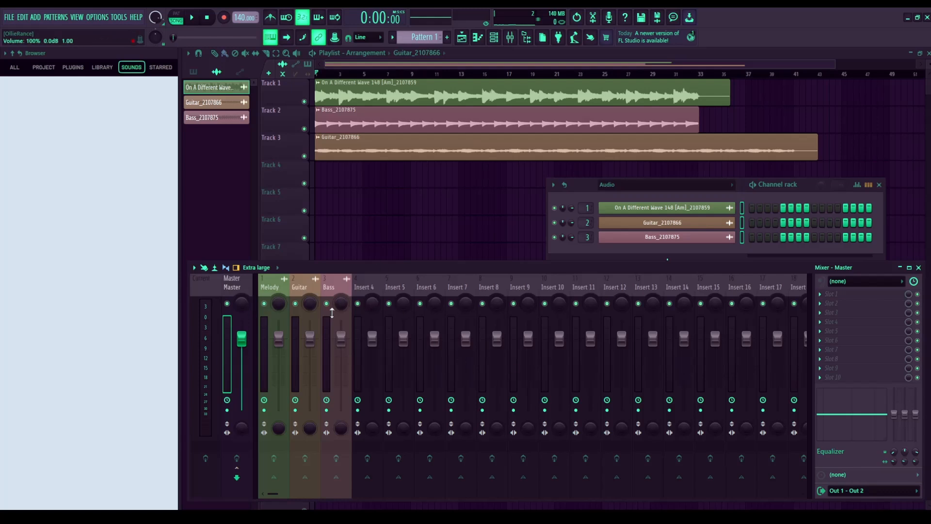
Step: Give the Melody mixer track the Melodic score icon, the Guitar track the Electric guitar icon, and the Bass track a round icon
left_click(280, 287)
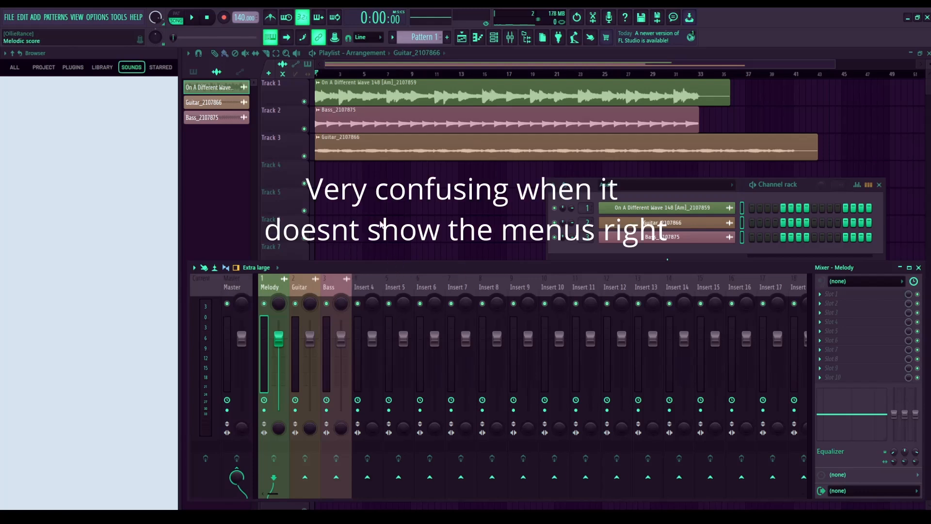
left_click(303, 278)
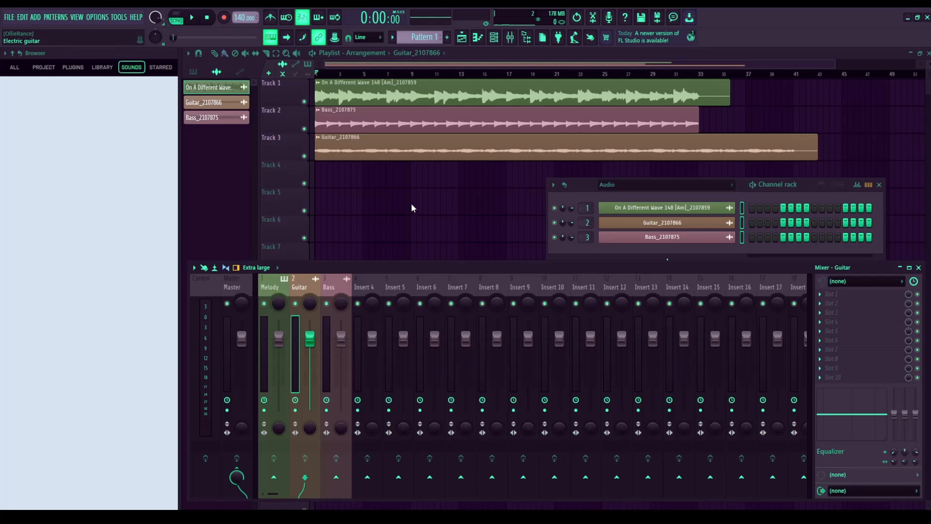
left_click(329, 290)
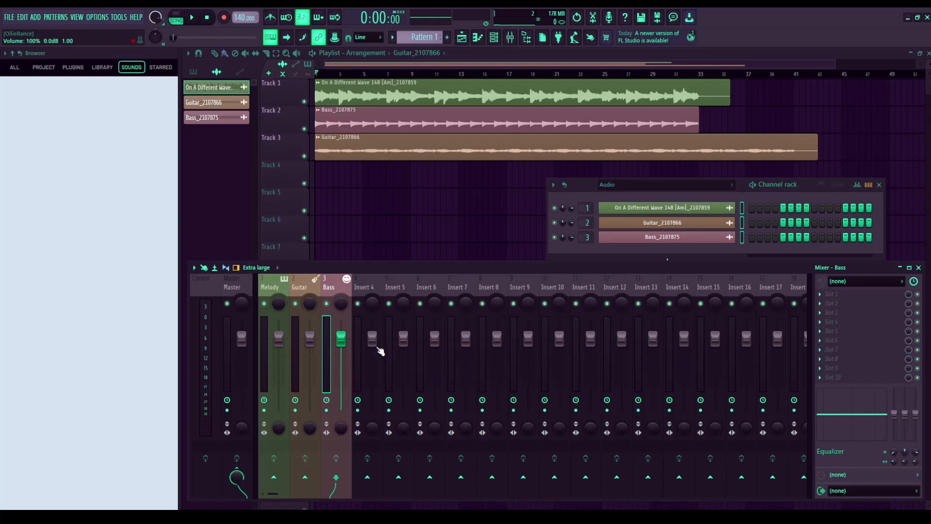
Step: Select mixer track Insert 4 and place the MOM1_5_125bpm_Hihat 2_512942 sample on playlist Track 4 at bar 1
left_click(359, 331)
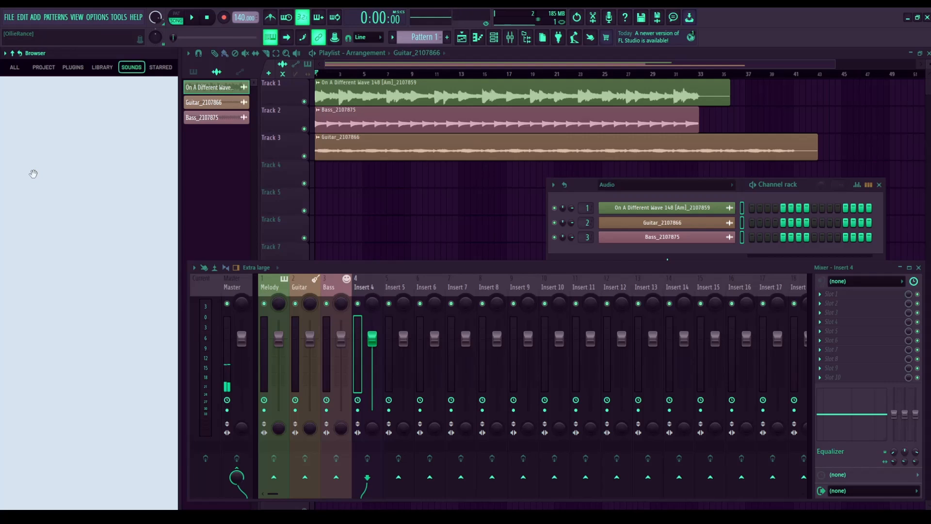
left_click_drag(112, 179, 317, 167)
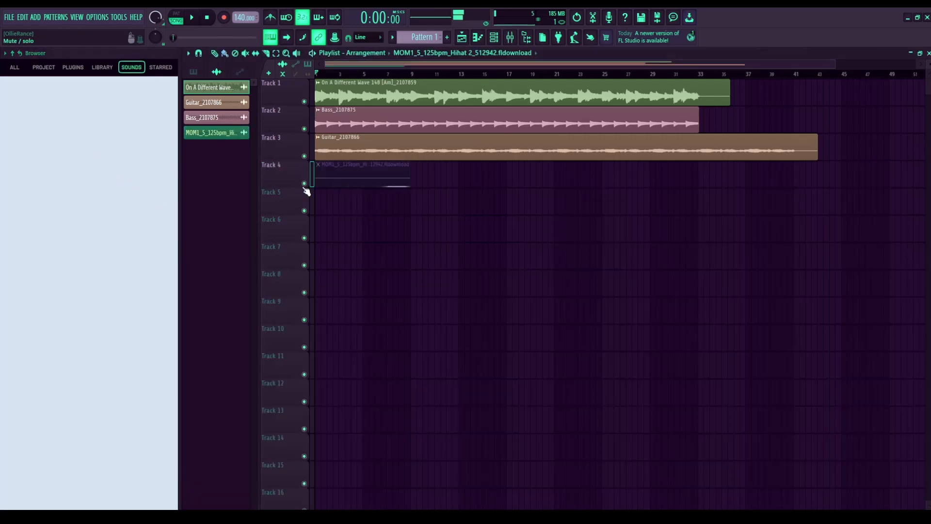
Step: Delete the guitar, bass and melody clips from playlist Tracks 1 to 3, and briefly play the remaining hihat loop
left_click(349, 142)
right_click(348, 142)
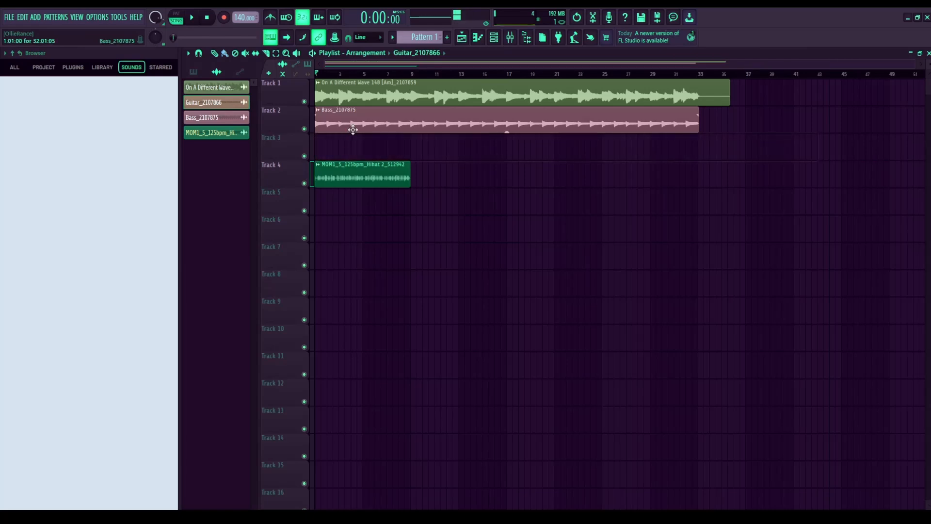
right_click(352, 127)
right_click(356, 99)
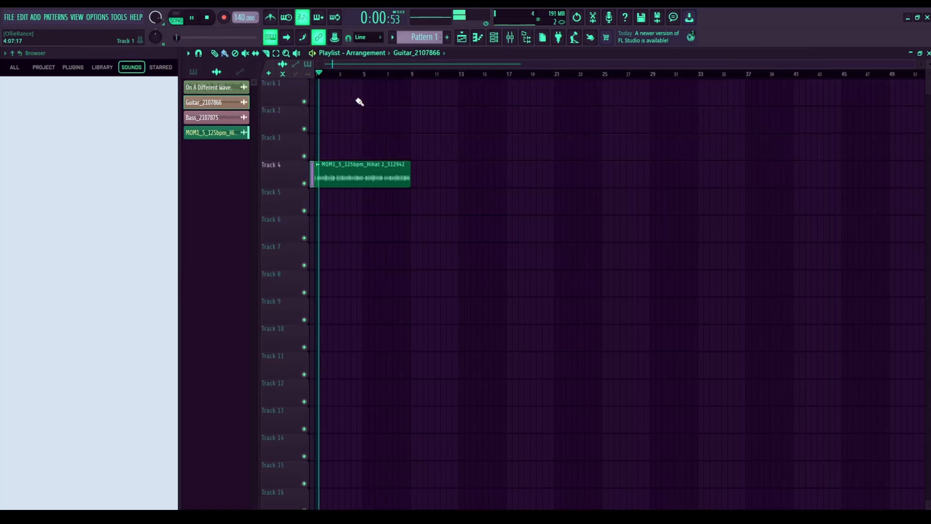
key("space")
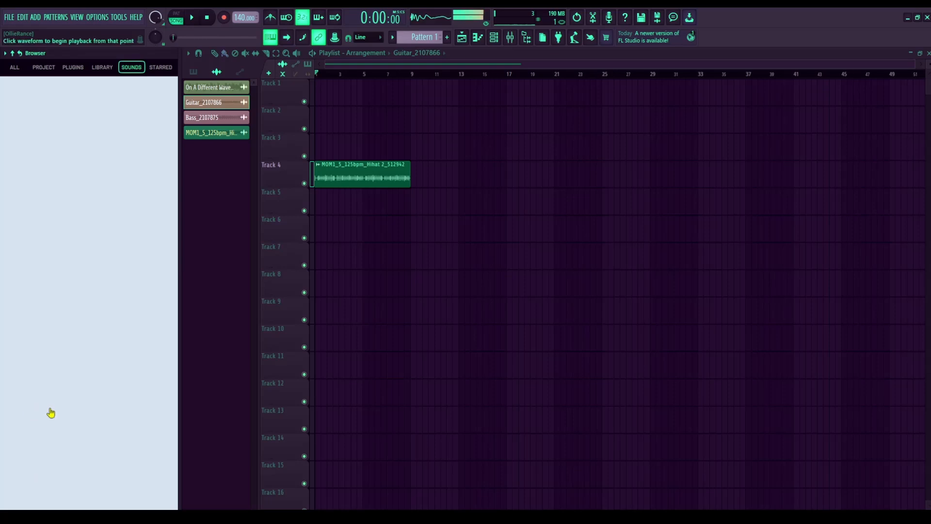
Step: Place the WAEMH_Kit4_Kick_Loop_123BPM_Am_539833 sample on playlist Track 5 at bar 1 and play it with the hihat loop
left_click_drag(311, 182, 315, 198)
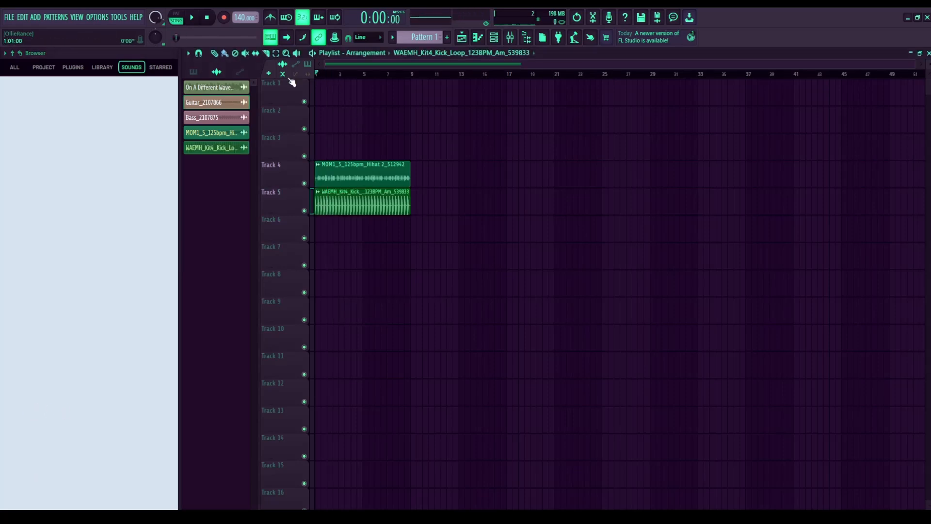
key("space")
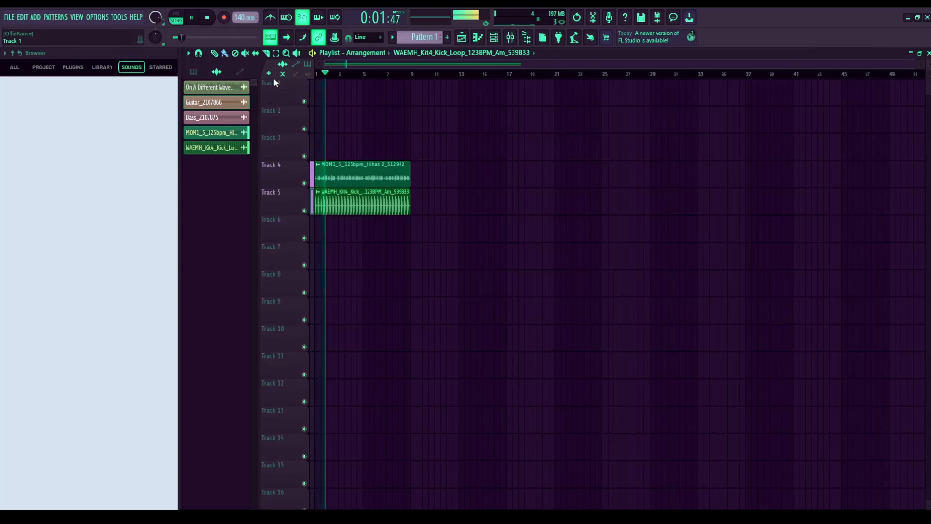
key("space")
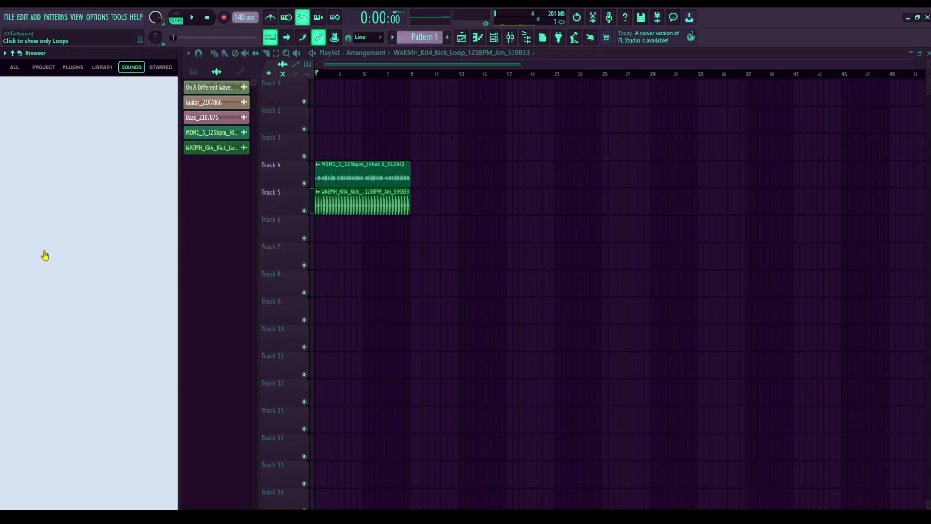
Step: Place the JS_Otherside_Perc_Drum_Loop_130BPM_973512 sample on playlist Track 6 at bar 1 and play the three drum loops together
left_click_drag(87, 236, 316, 237)
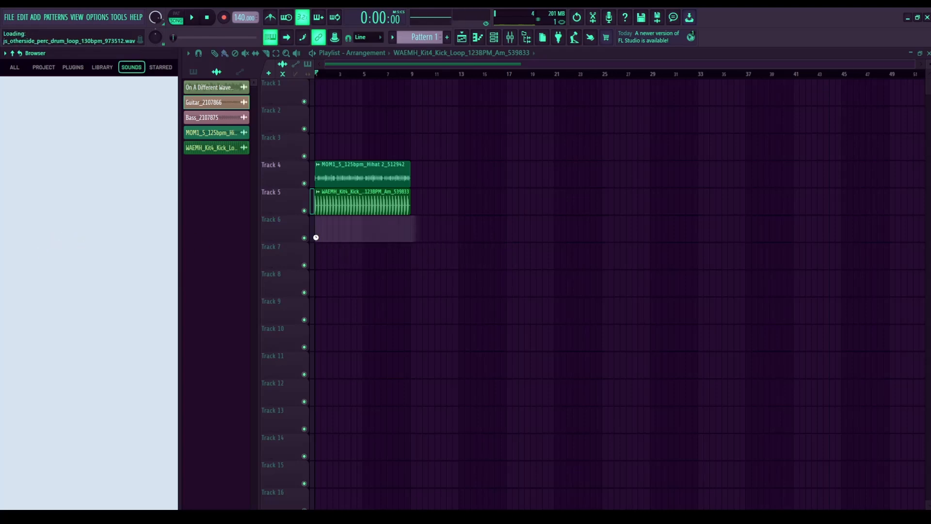
key("space")
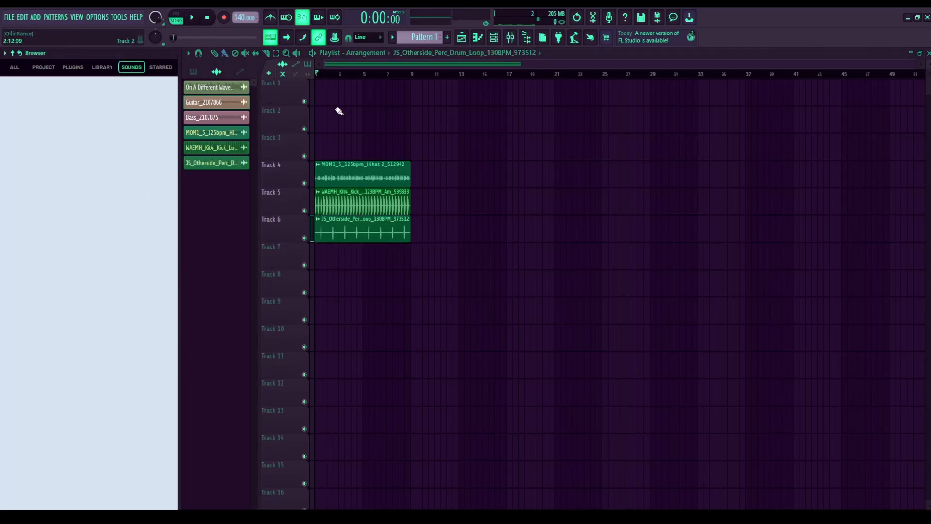
left_click_drag(325, 78, 309, 78)
key("space")
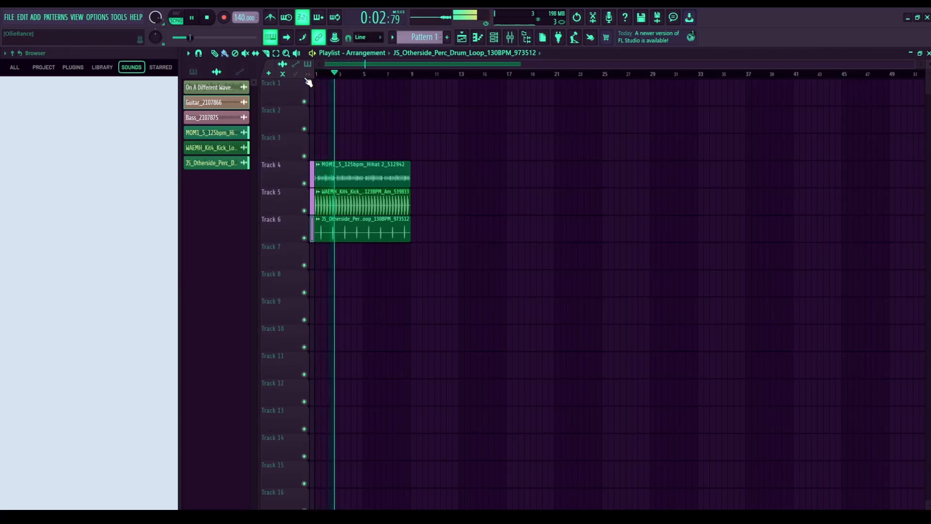
key("space")
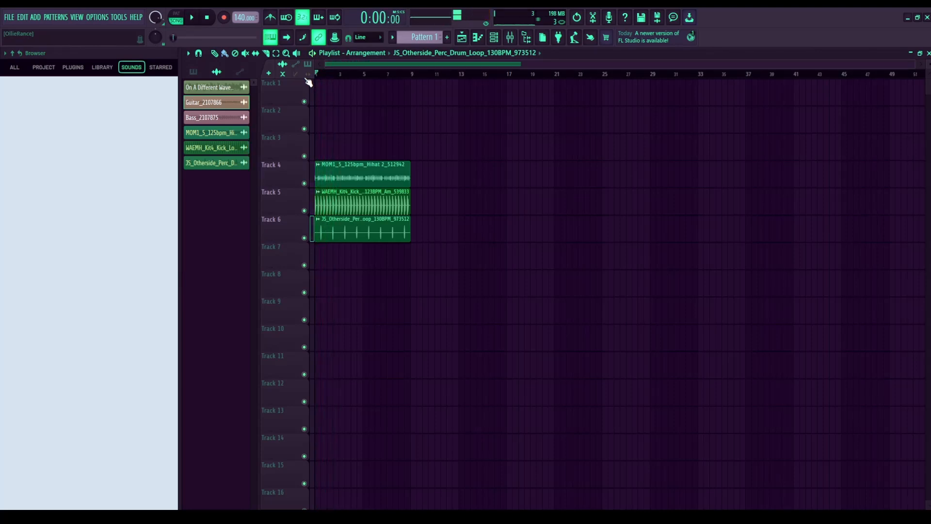
Step: Select the hihat, kick and perc clips in the picker and recolor them brown, blue and purple
left_click(226, 135)
left_click(222, 166, "shift")
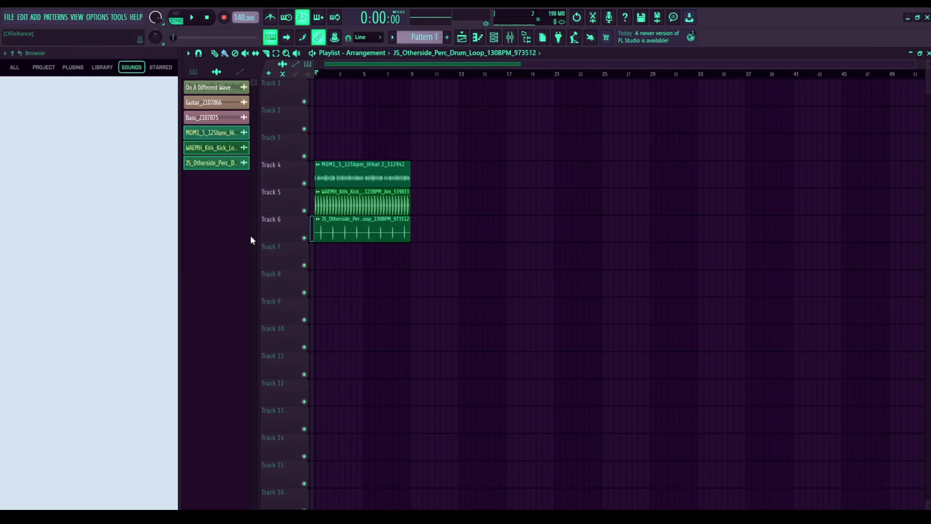
left_click(240, 199)
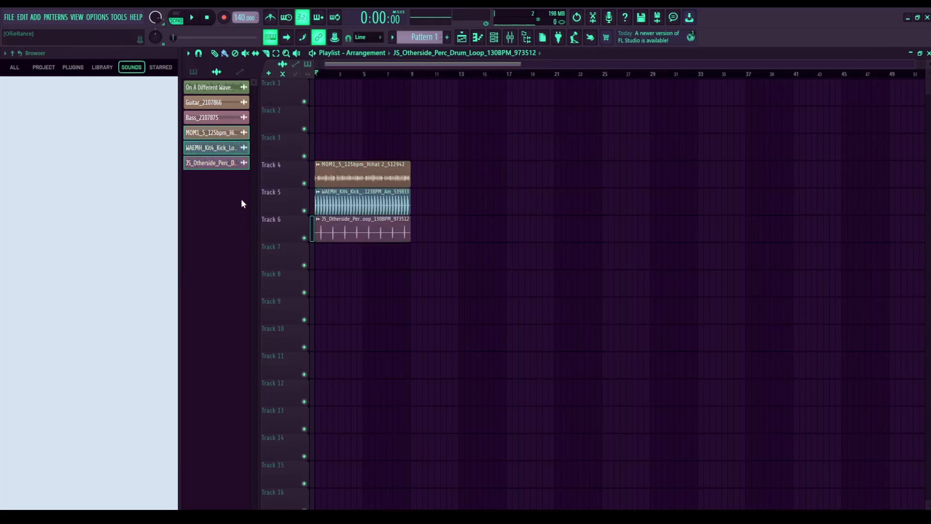
Step: Show the mixer and channel rack, and route the selected hihat, kick and perc channels to mixer tracks 4, 5 and 6
left_click(511, 40)
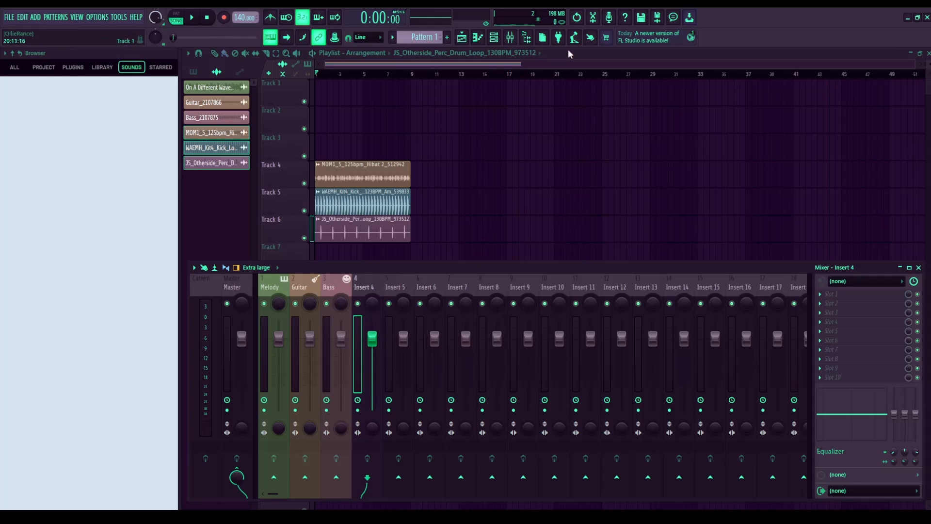
left_click(499, 41)
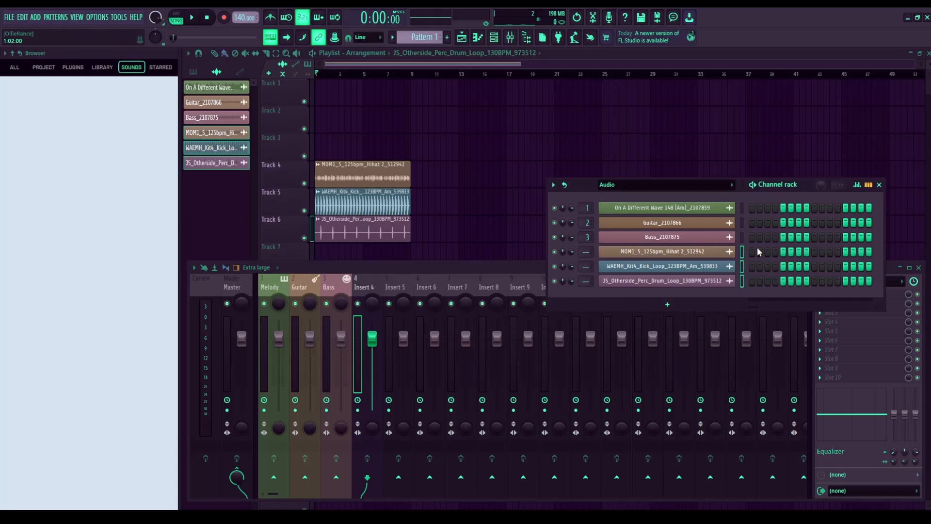
key("ctrl+l")
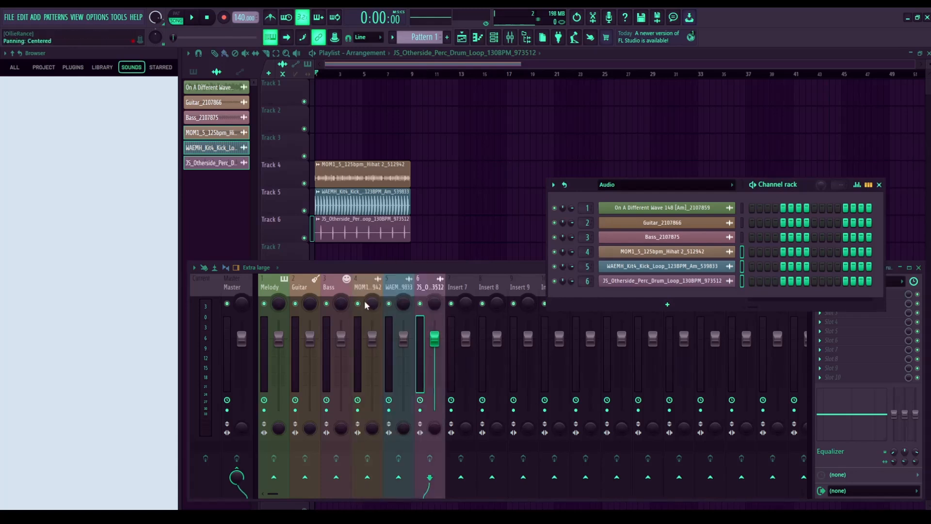
Step: Select the hihat, kick and perc mixer tracks together and move them to mixer tracks 9, 10 and 11
left_click(359, 339)
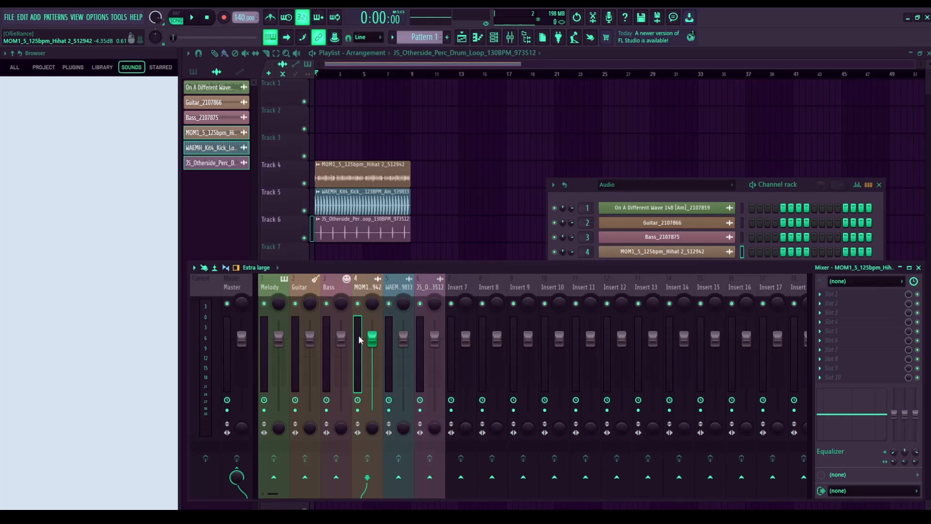
left_click_drag(360, 339, 419, 347)
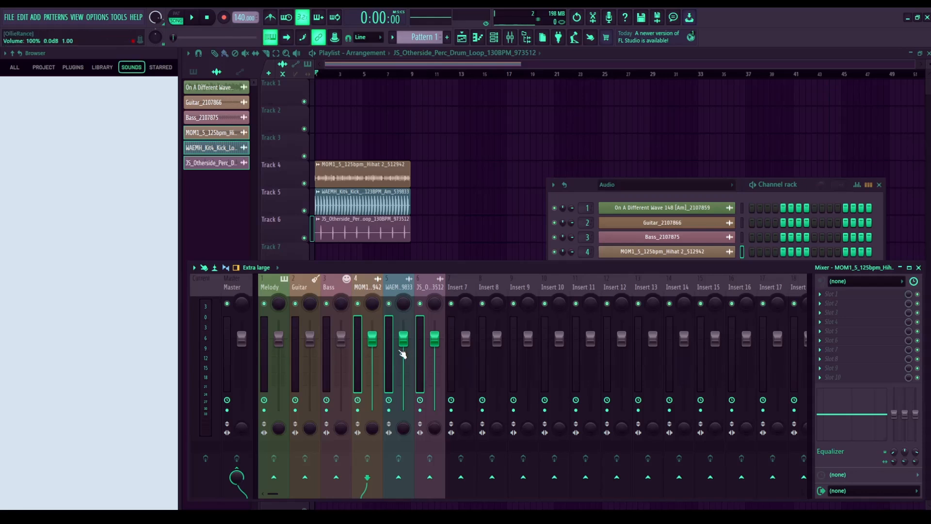
key("alt+Right")
key("alt+Right")
key("alt+Right")
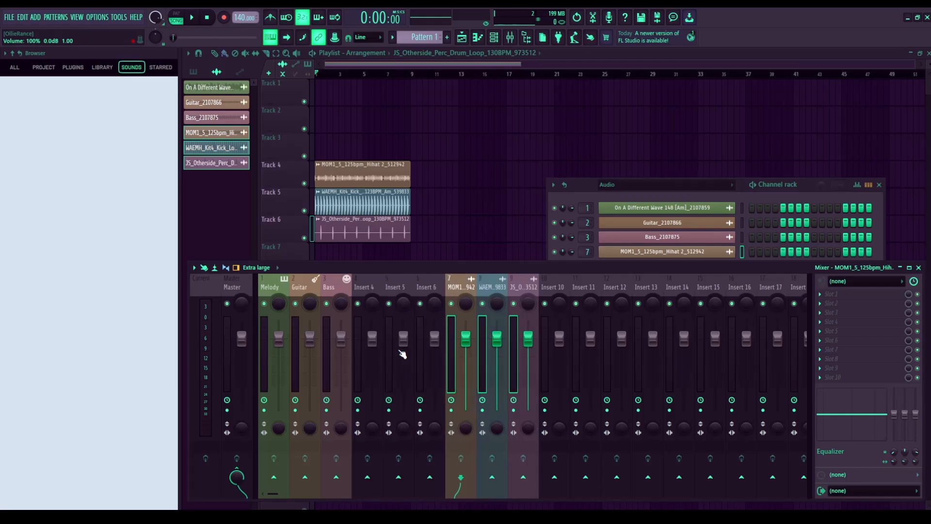
key("alt+Left")
key("alt+Right")
key("alt+Right")
key("alt+Right")
key("alt+Right")
key("alt+Left")
key("alt+Left")
key("alt+Left")
key("alt+Right")
key("alt+Right")
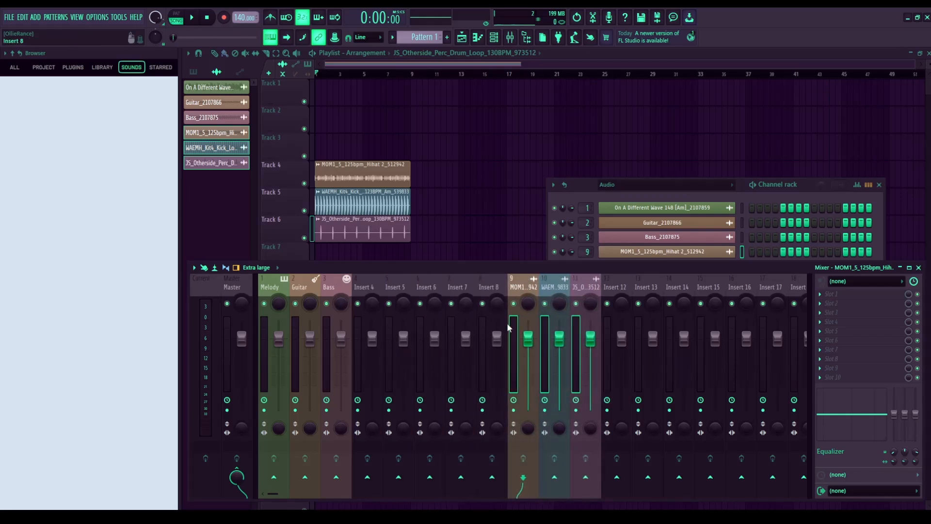
Step: Rename mixer track 9 to Hihat and mixer track 10 to Kick
left_click(545, 343)
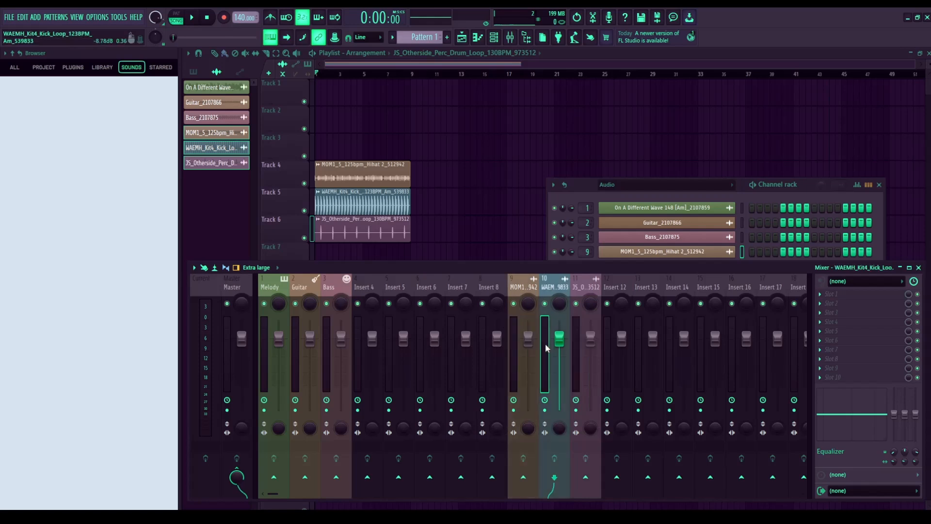
left_click(515, 331)
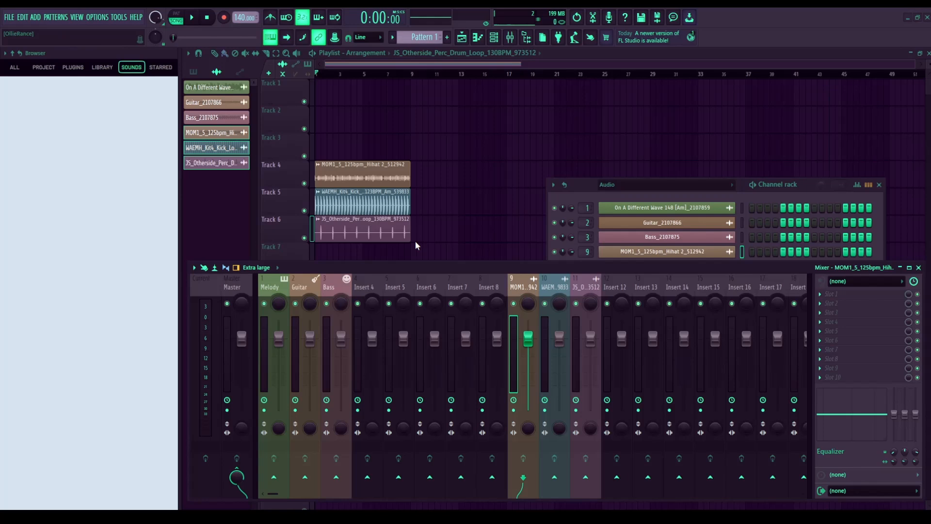
type("Hihat")
key("Return")
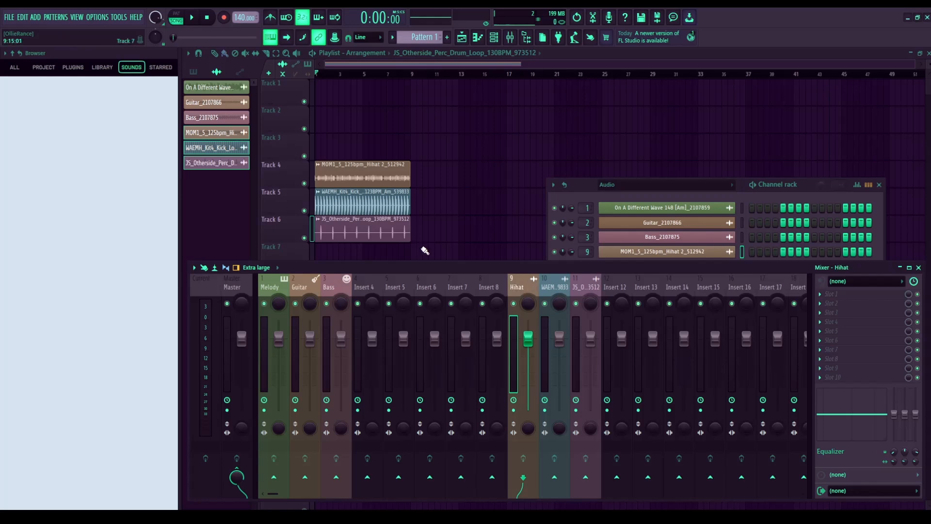
left_click(560, 342)
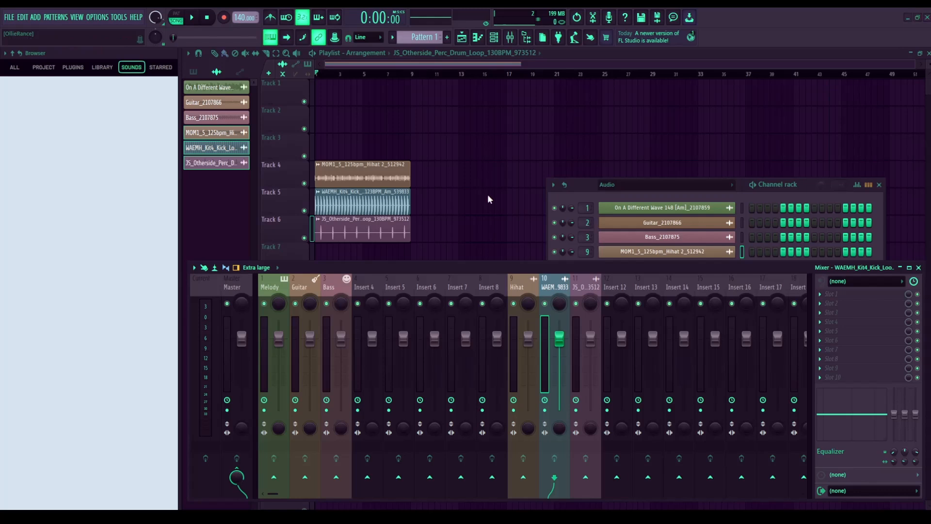
type("Kick")
key("Return")
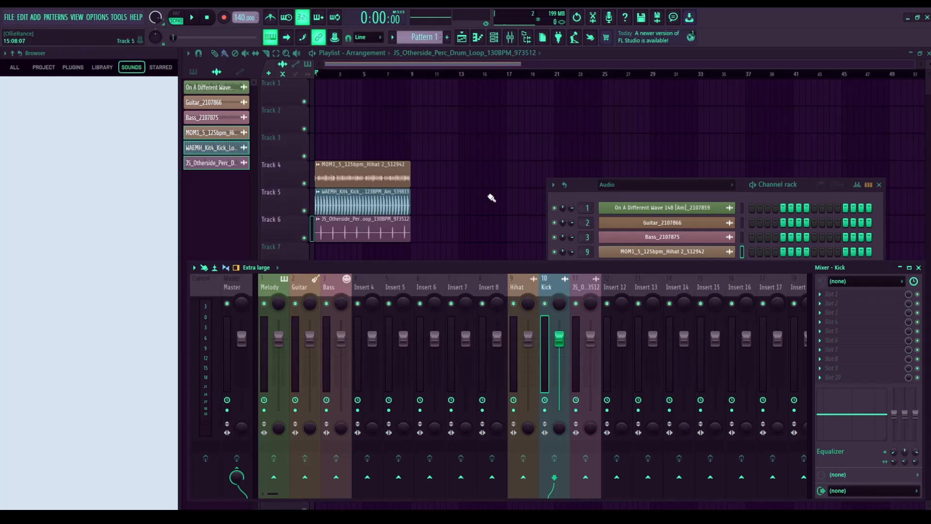
Step: Rename mixer track 11, which carries the JS_Otherside perc loop, to Perc
left_click(575, 341)
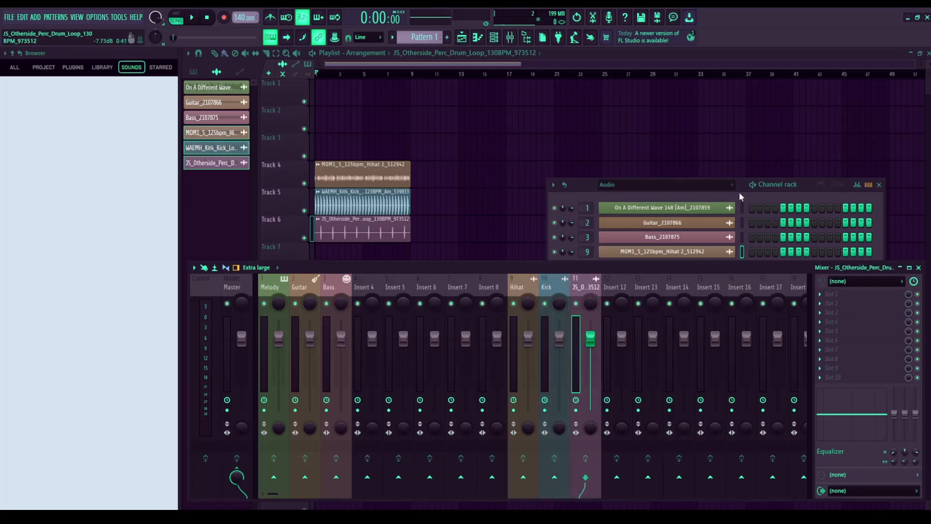
double_click(737, 182)
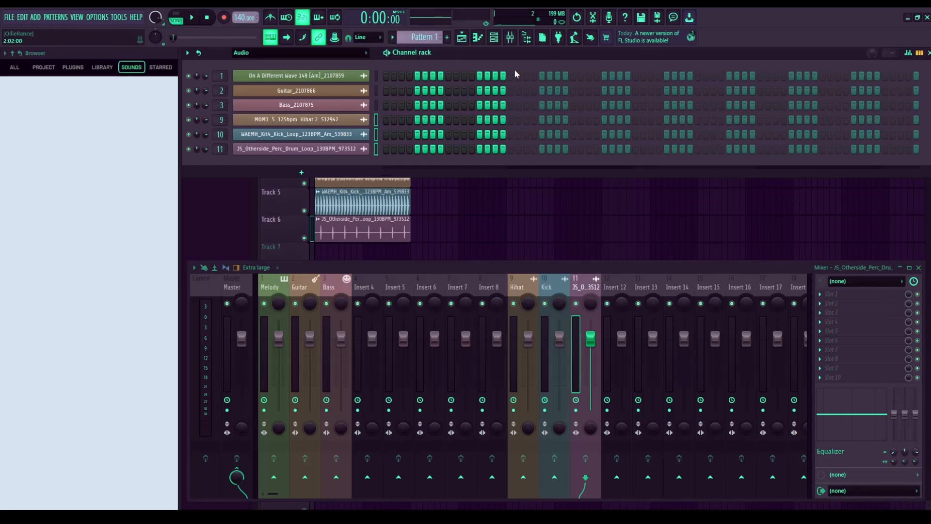
double_click(464, 51)
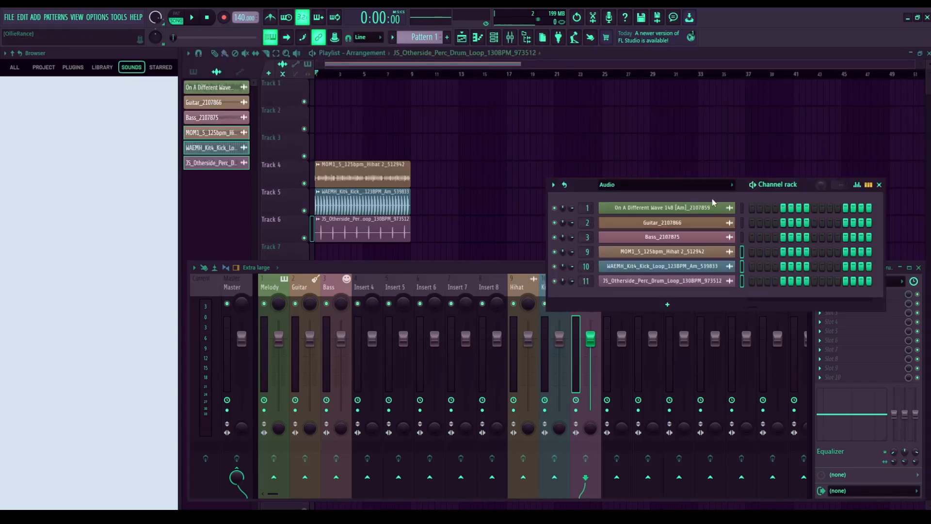
left_click(576, 318)
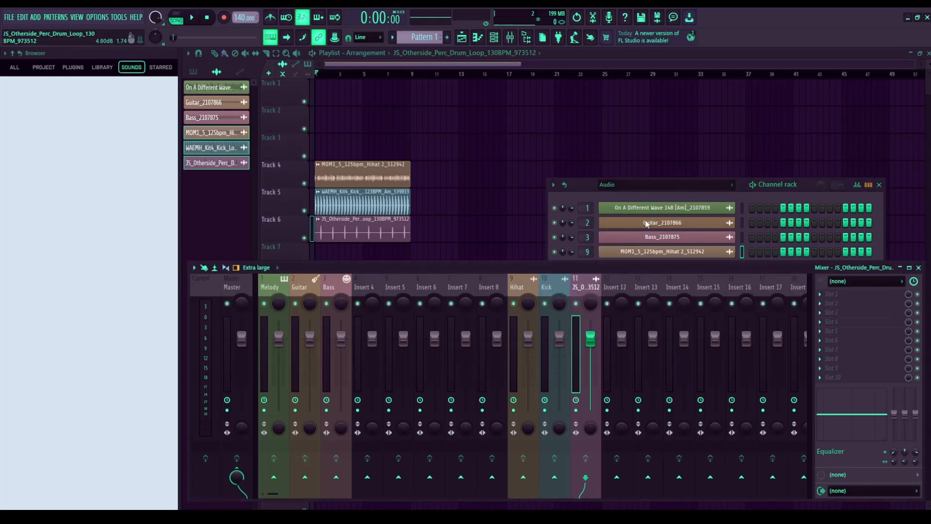
key("Return")
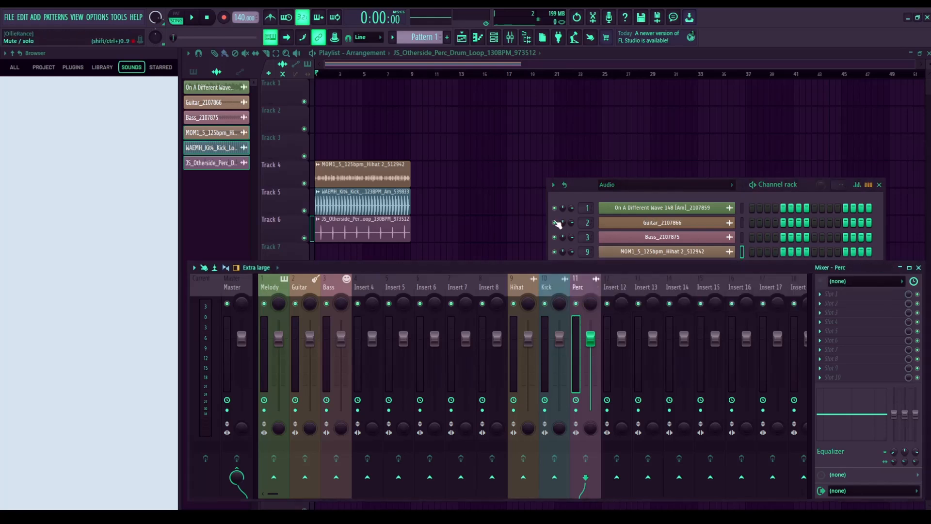
Step: Give the Hihat mixer track a drum icon, set new icons for the Kick and Perc tracks, and play the drum loops
left_click(512, 349)
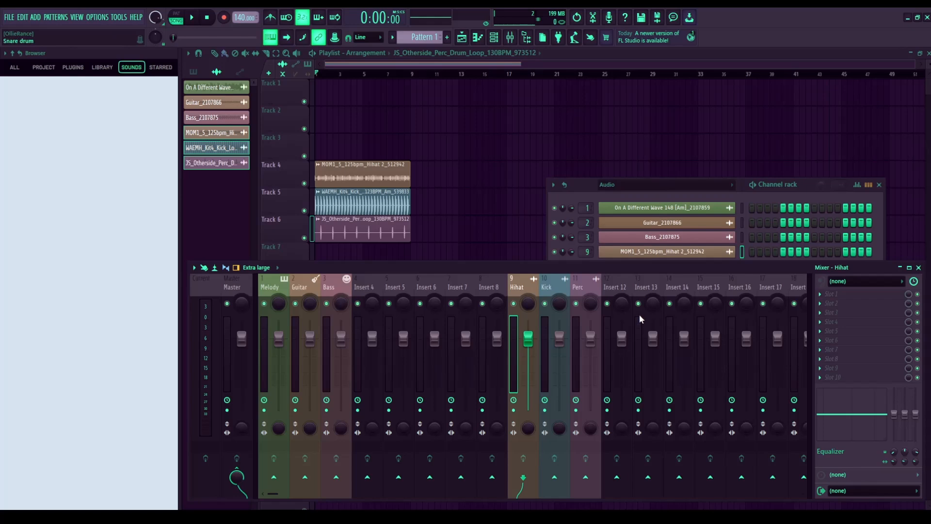
left_click(545, 331)
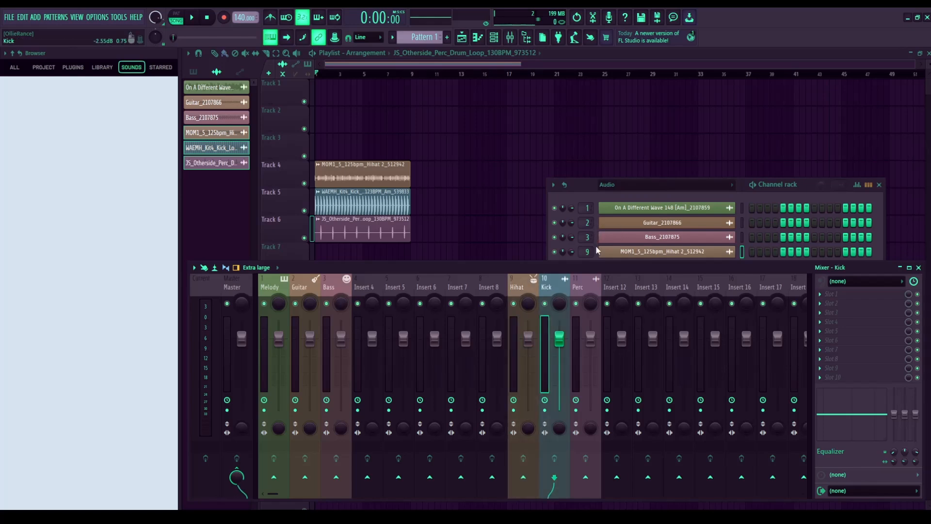
left_click(577, 326)
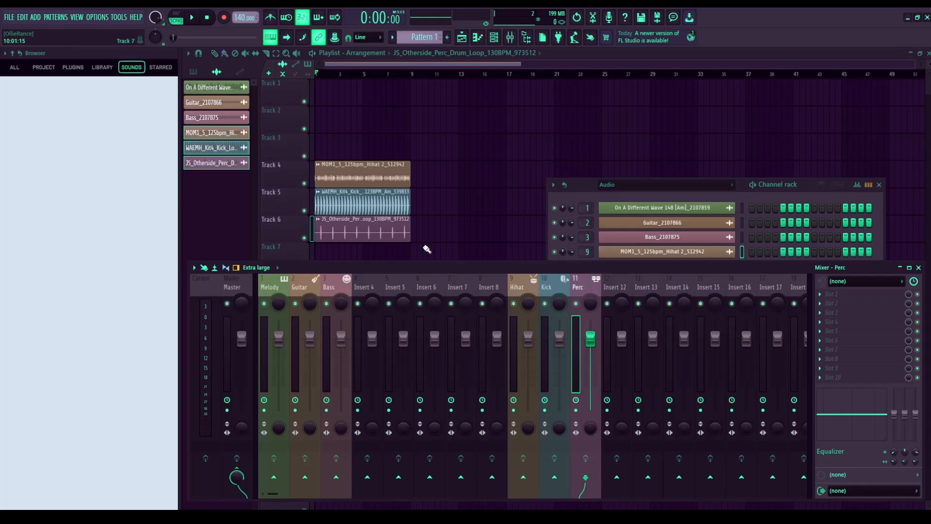
key("space")
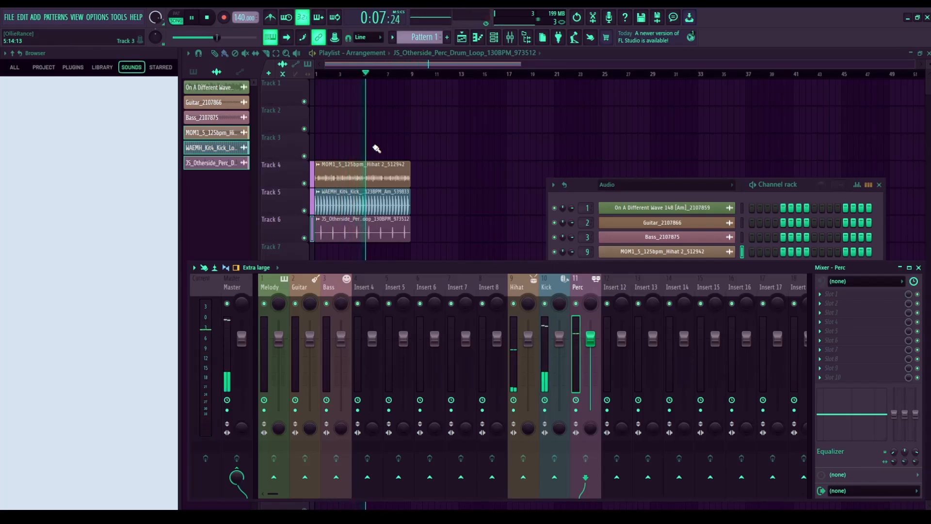
key("space")
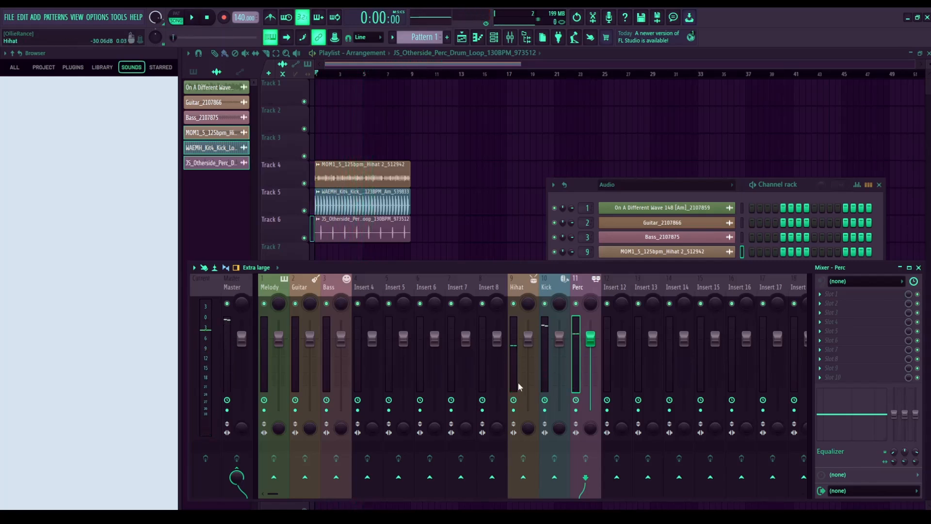
Step: Select mixer track 12, name it Drum Bus, color it blue and set it apart from the neighbouring tracks
left_click(607, 385)
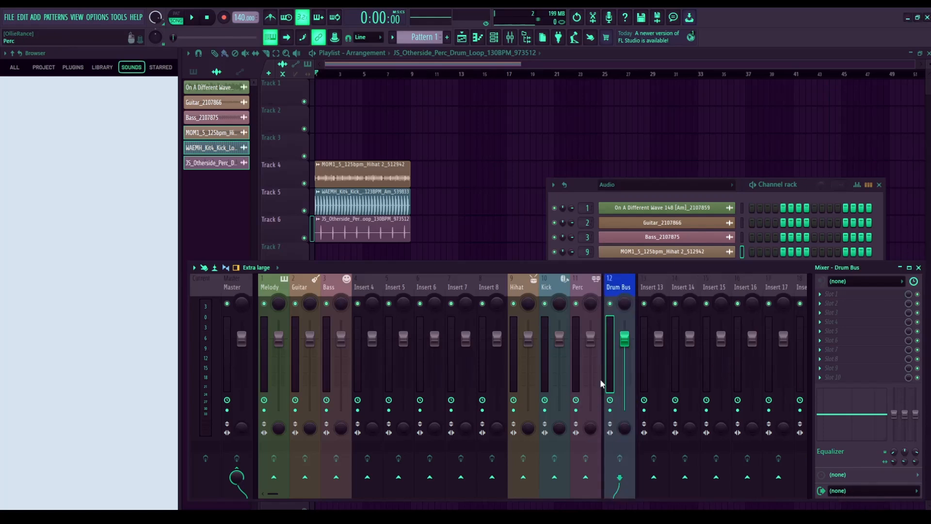
Step: Examine where the Hihat, Kick and Perc mixer tracks are routed by selecting each of them in turn
key("space")
left_click(545, 323)
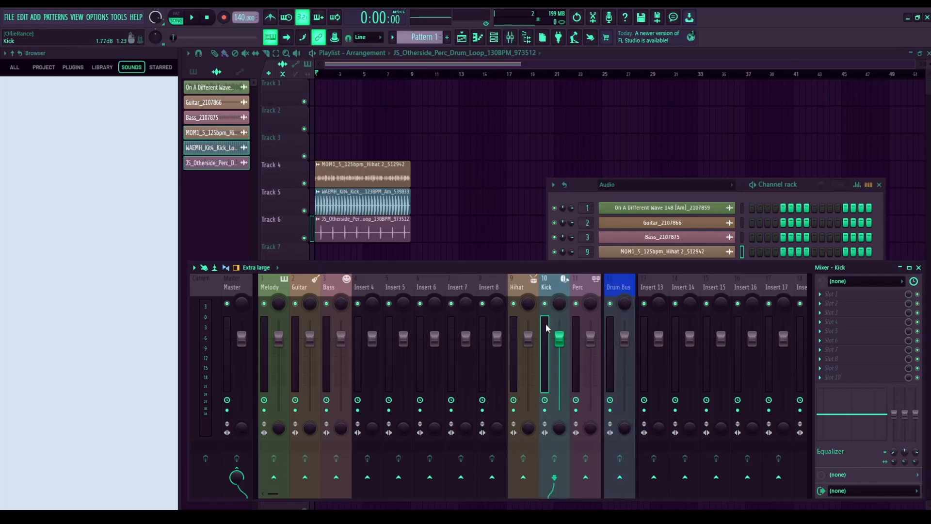
left_click(578, 345)
left_click(514, 329)
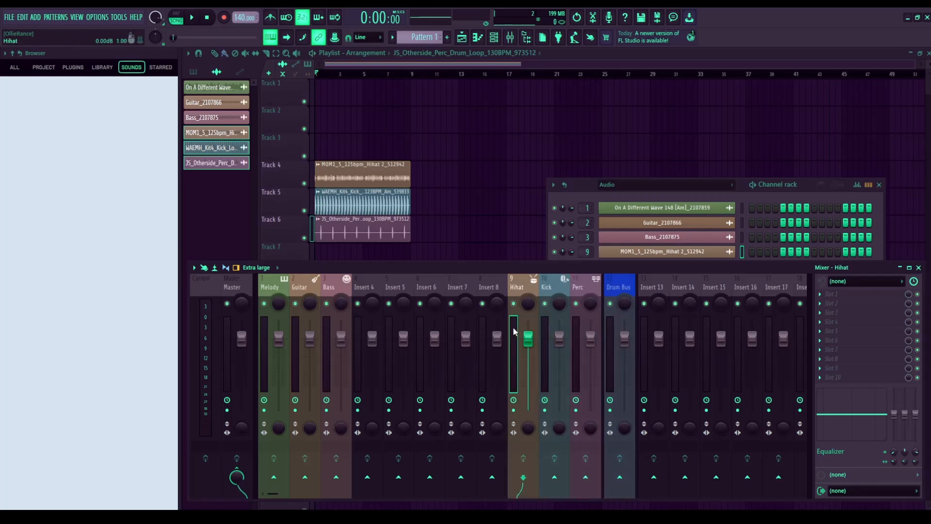
left_click(545, 330)
left_click(577, 348)
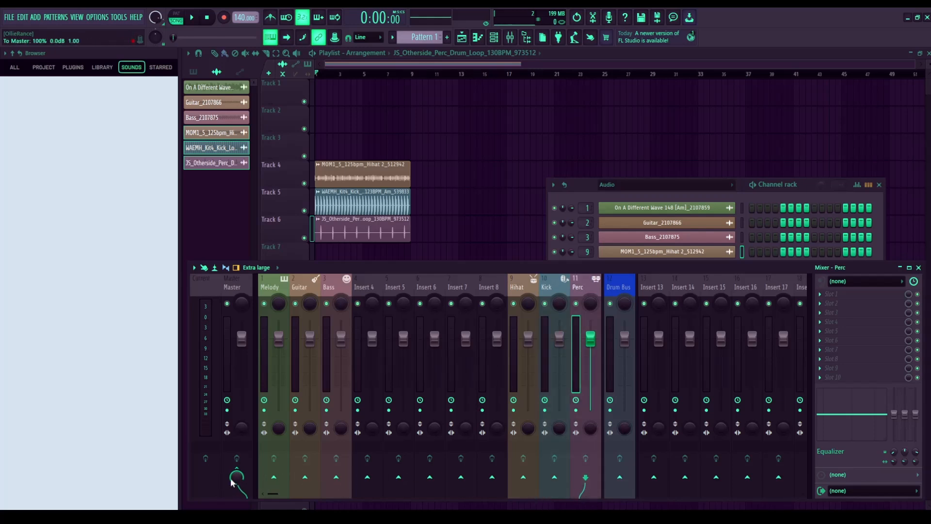
left_click(541, 349)
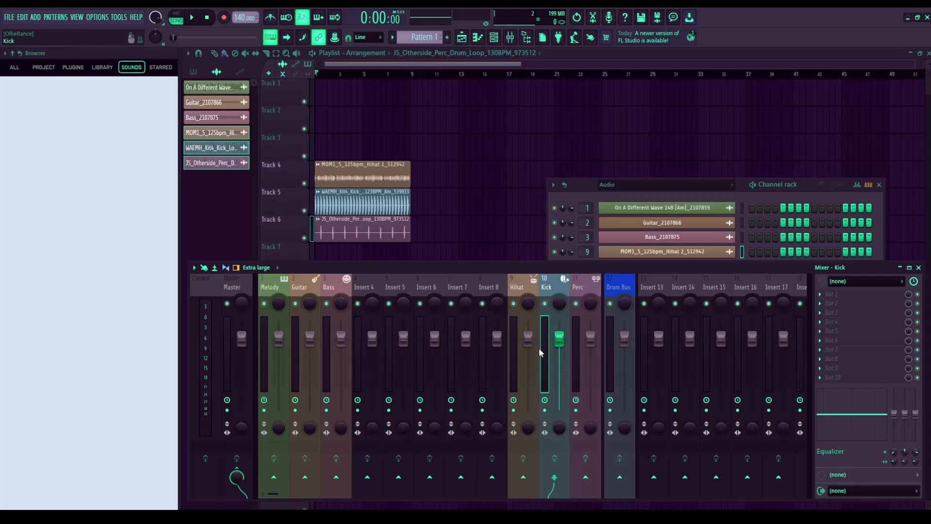
left_click(575, 358)
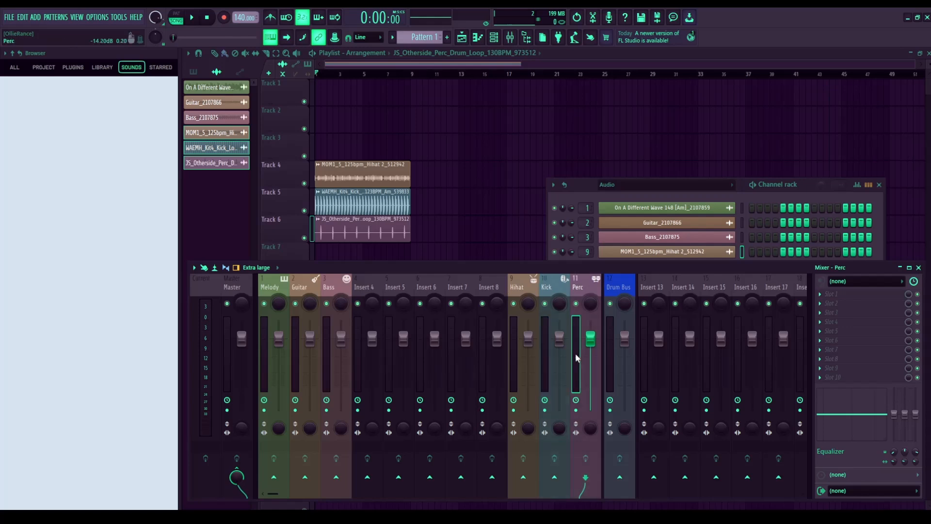
Step: Select the Hihat, Kick and Perc mixer tracks together, route them only to the Drum Bus, and check their routing
left_click_drag(575, 353, 503, 347)
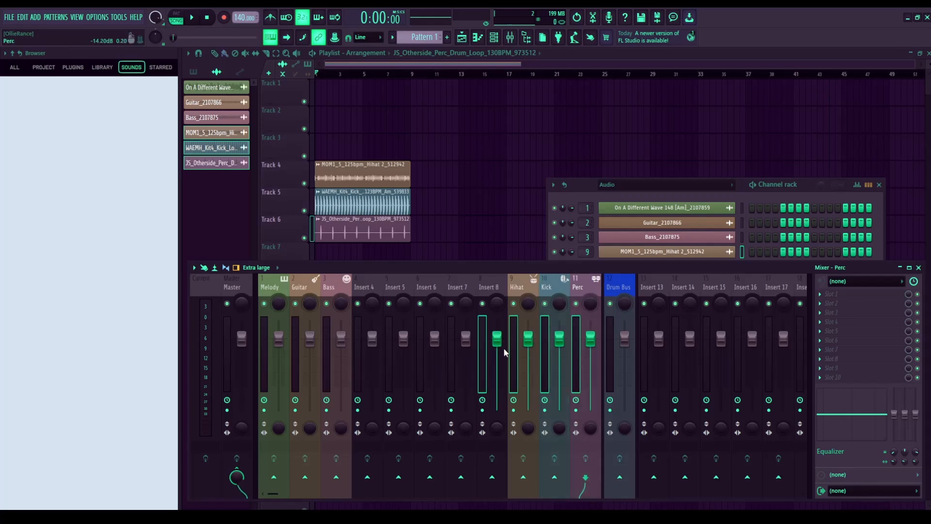
left_click_drag(584, 368, 584, 370)
left_click(577, 363)
left_click_drag(578, 359, 522, 356)
left_click_drag(559, 339, 558, 338)
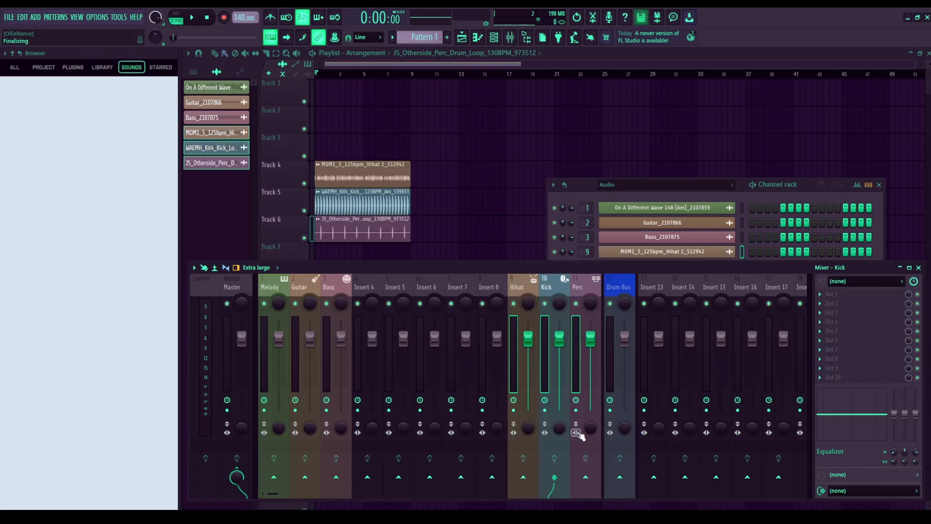
left_click(626, 477)
left_click(575, 357)
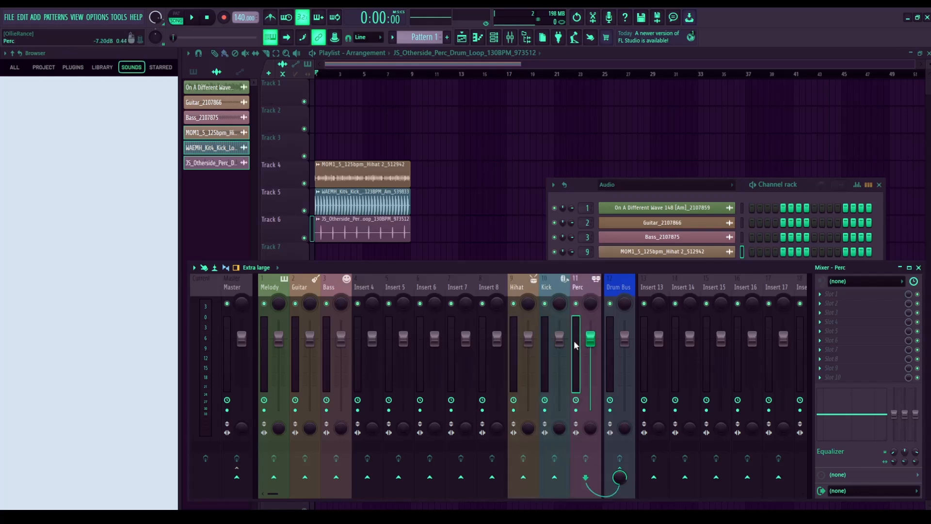
left_click(516, 350)
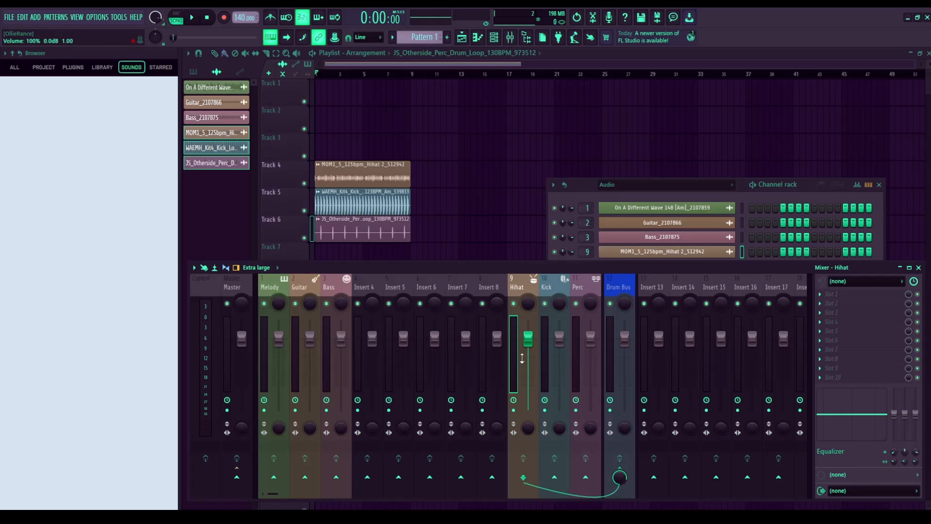
Step: Play the drum loops while watching the Drum Bus meter and fader, and stop playback
key("space")
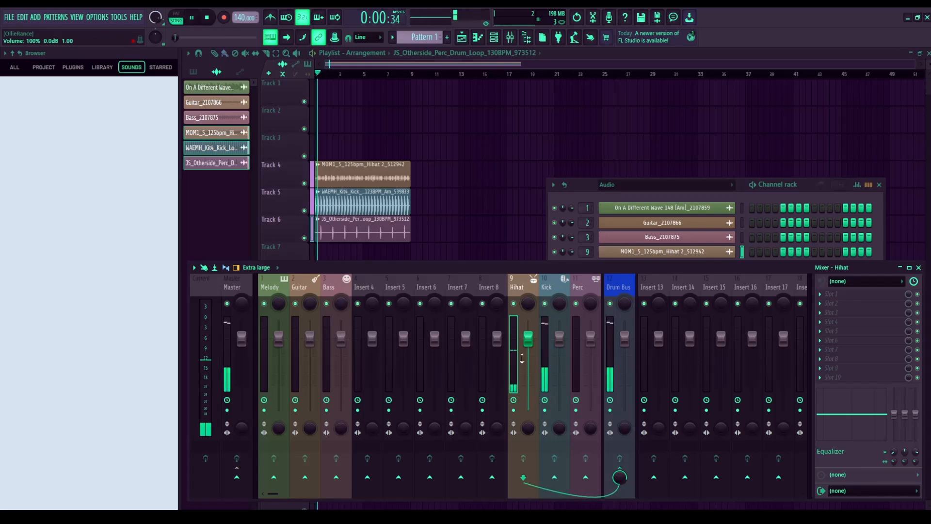
left_click(610, 372)
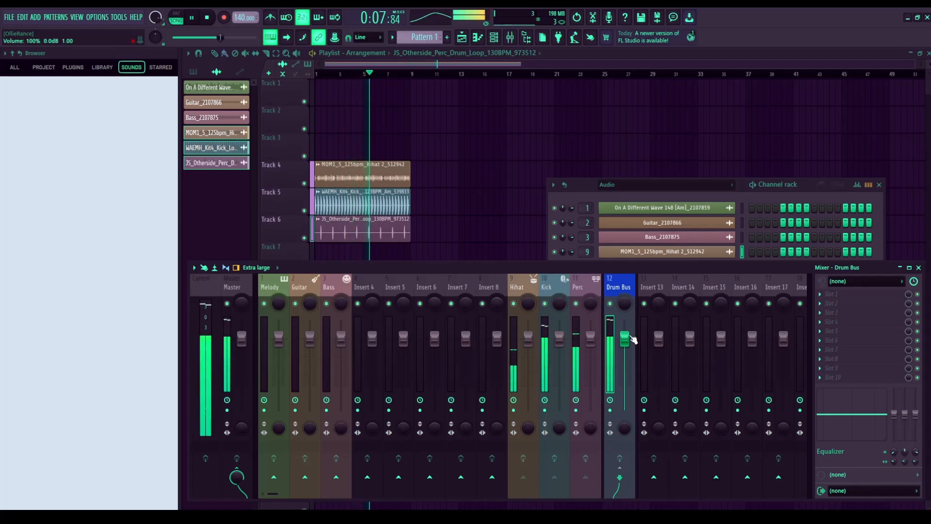
mouse_move(630, 338)
left_mouse_down()
mouse_move(624, 384)
mouse_move(624, 339)
left_mouse_up()
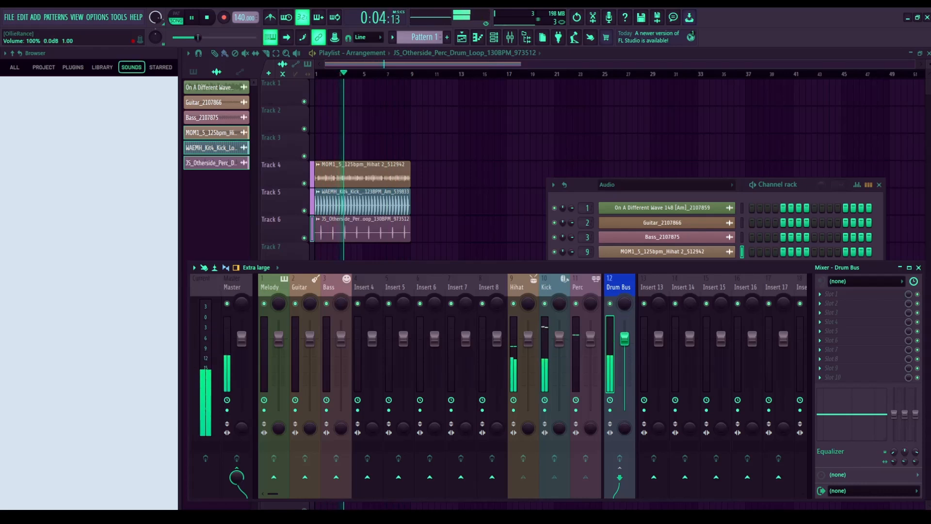
key("space")
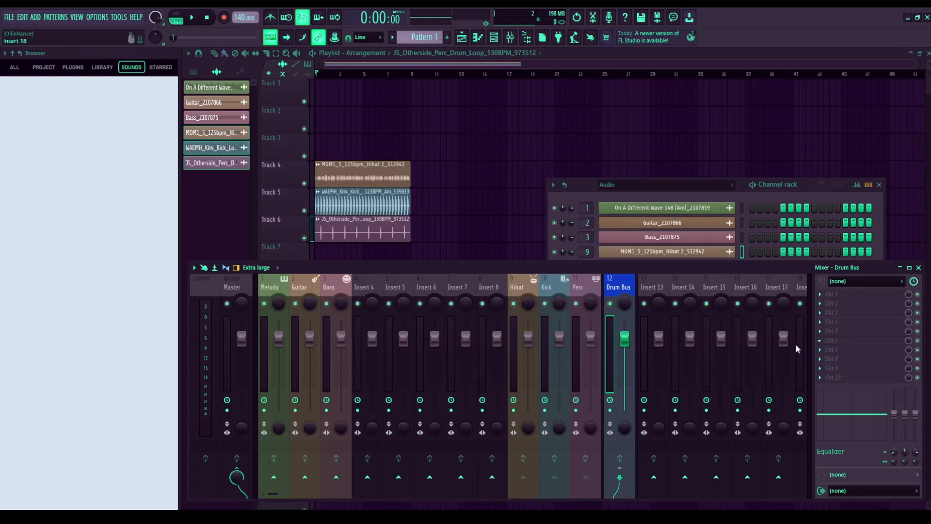
Step: Place the On A Different Wave, Guitar and Bass clips together at the start of playlist Tracks 1 to 3 and preview them
left_click(202, 118)
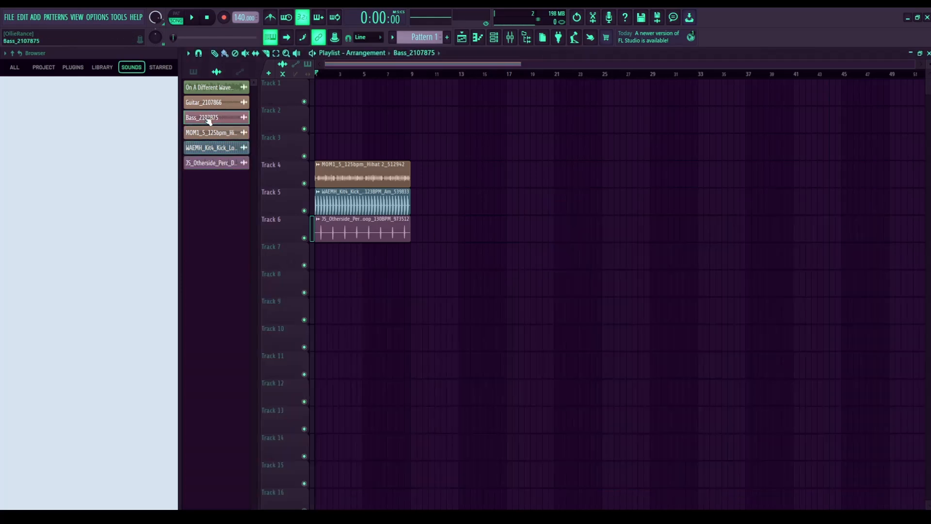
left_click(218, 95)
left_click(216, 103)
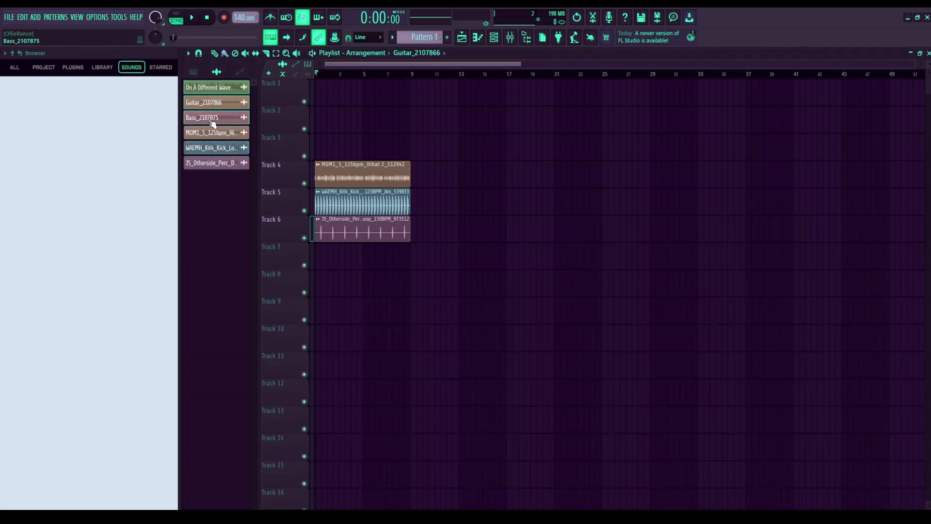
left_click_drag(213, 124, 320, 93)
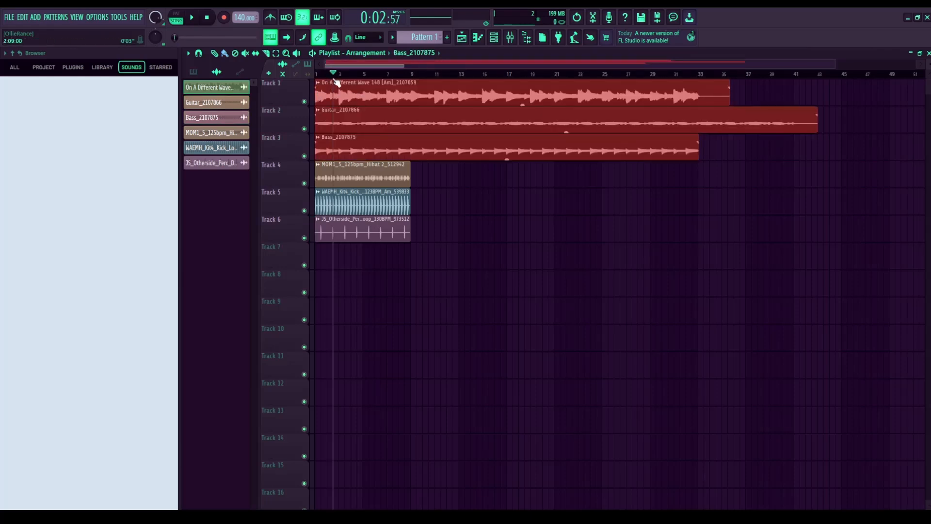
key("space")
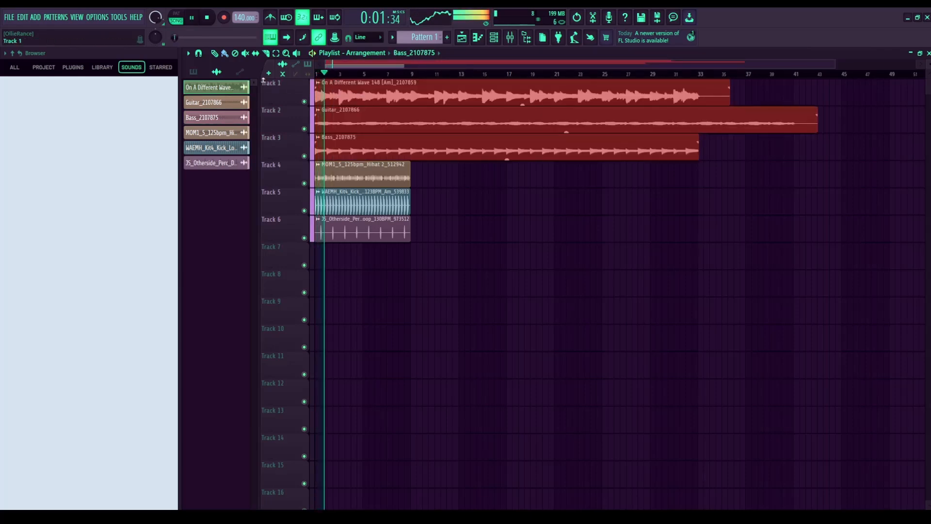
key("space")
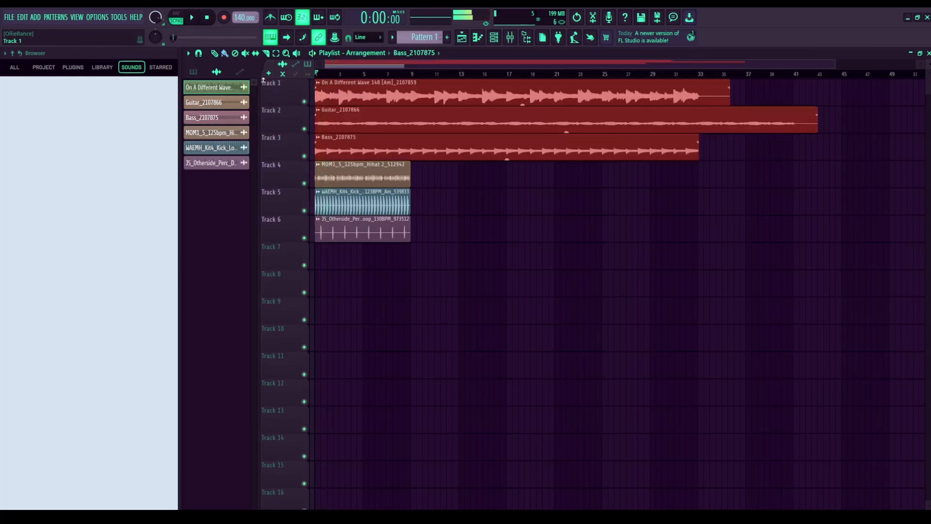
Step: Delete the Guitar clip from playlist Track 2 and the stray Bass clip on Track 9, and preview the arrangement
right_click(360, 127)
left_click(358, 304)
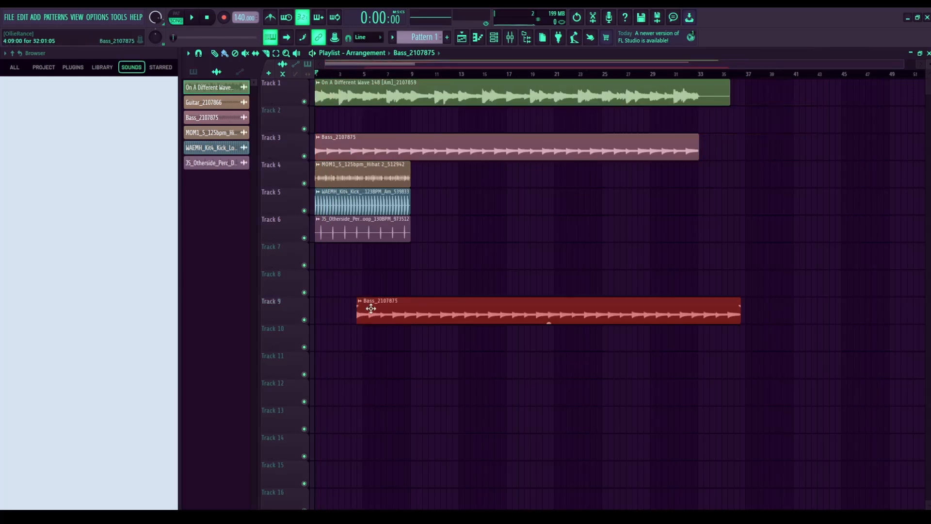
right_click(374, 311)
key("space")
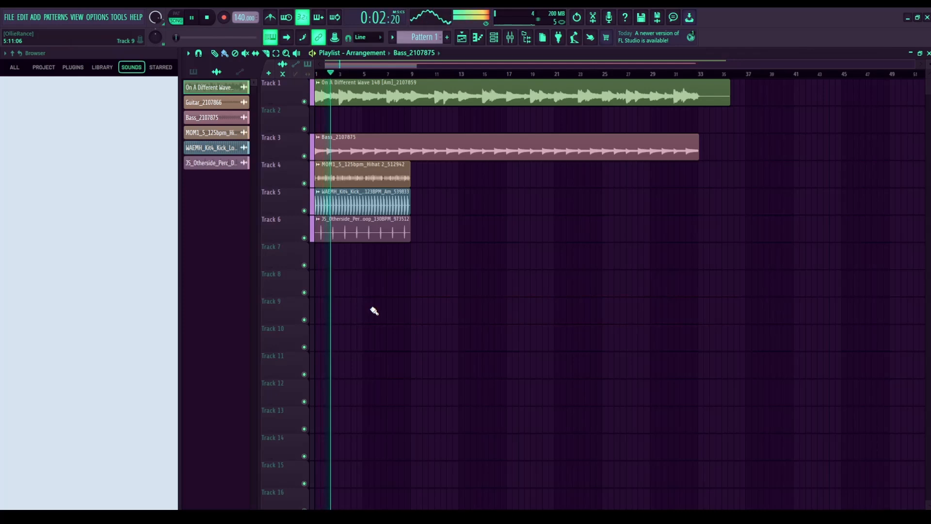
key("space")
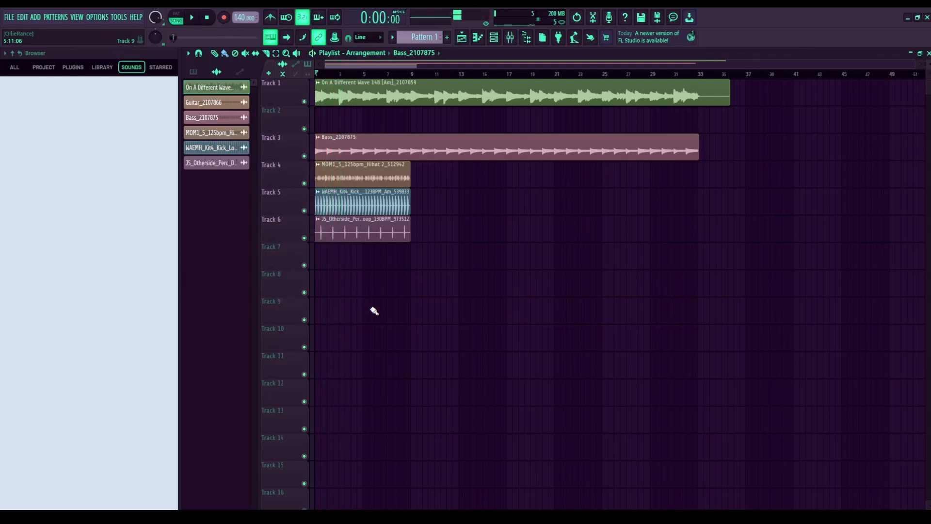
Step: Select the Hihat, Kick, Perc and Drum Bus mixer tracks and move them left to sit directly after Bass
left_click(516, 36)
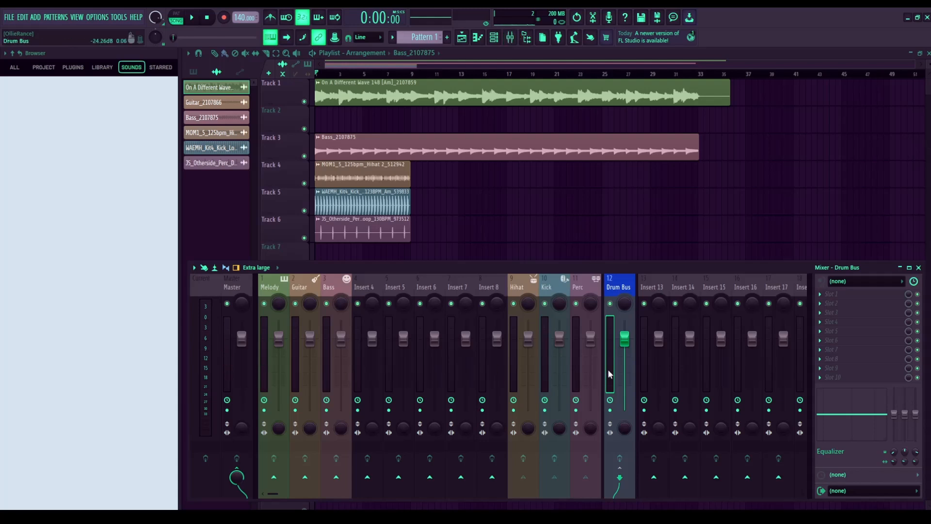
left_click_drag(608, 374, 532, 369)
key("alt+Left")
key("alt+Left")
key("alt+Left")
key("alt+Left")
key("alt+Left")
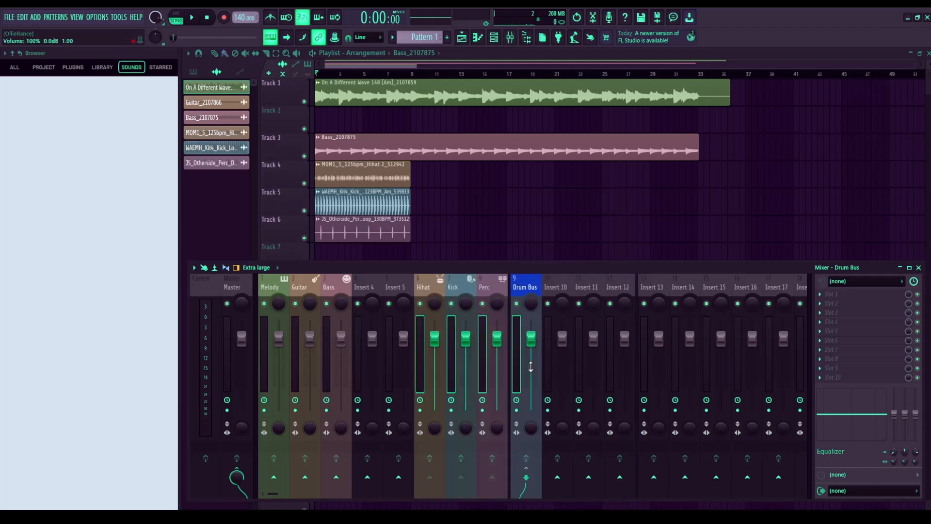
left_click(229, 327)
scroll(302, 392, "down", 2)
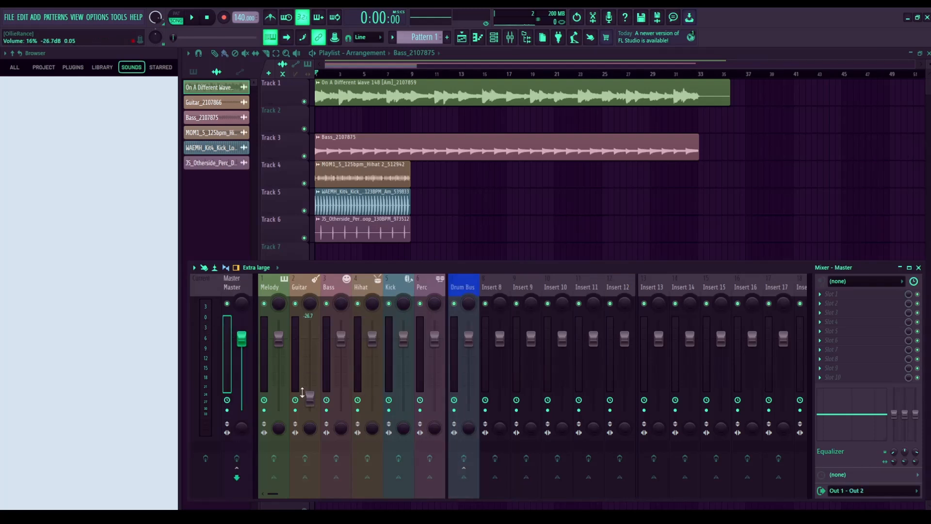
scroll(302, 392, "up", 2)
Step: Move the Melody through Drum Bus mixer tracks one slot right and set up track 1 as a separated red Pre Master
left_click_drag(263, 360, 454, 354)
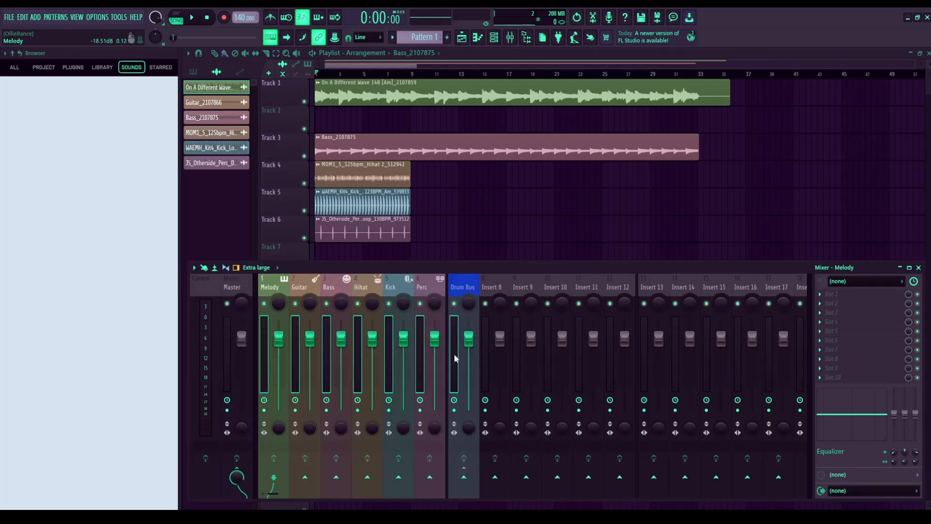
key("alt+Right")
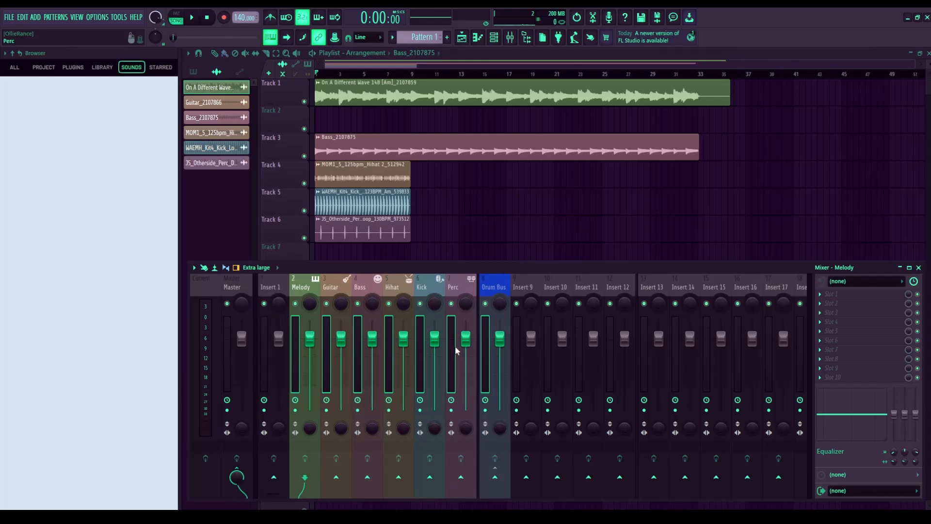
left_click(261, 332)
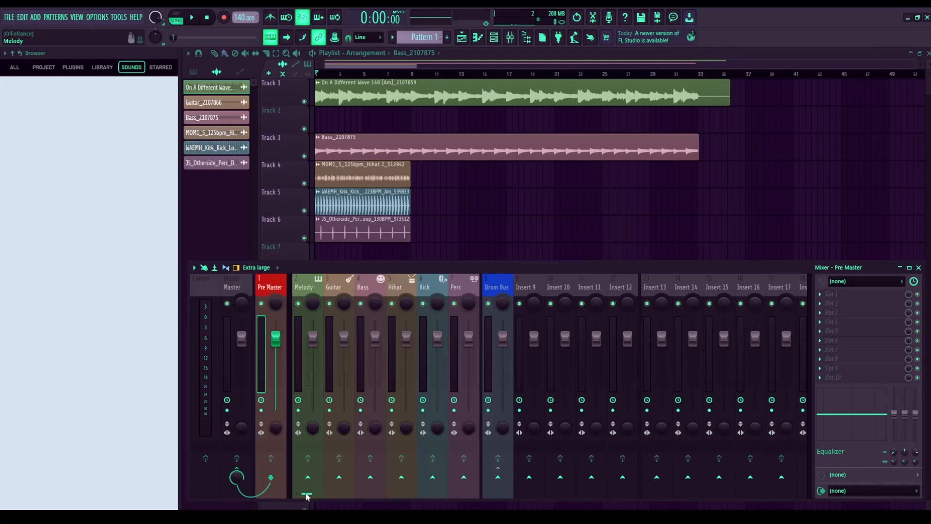
left_click_drag(308, 493, 276, 508)
Step: Play the arrangement and solo the Bass mixer track
left_click(203, 317)
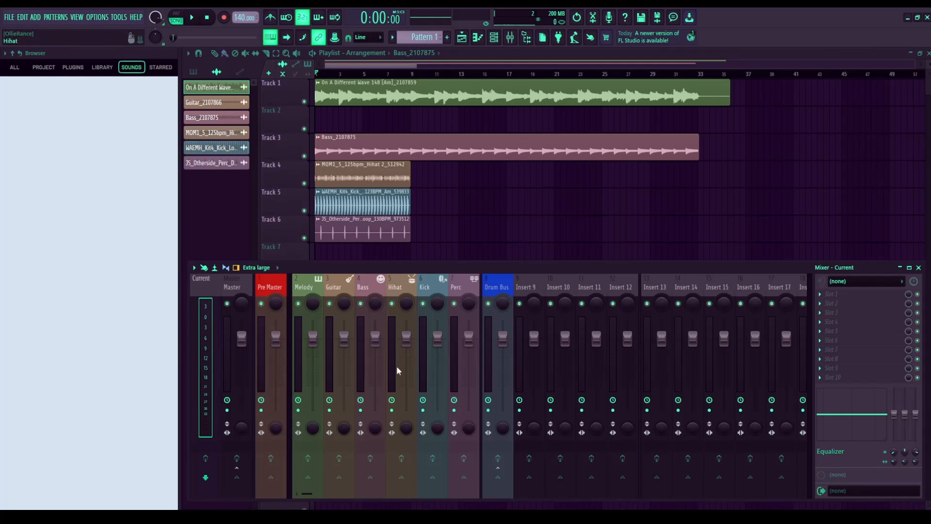
left_click(360, 348)
key("space")
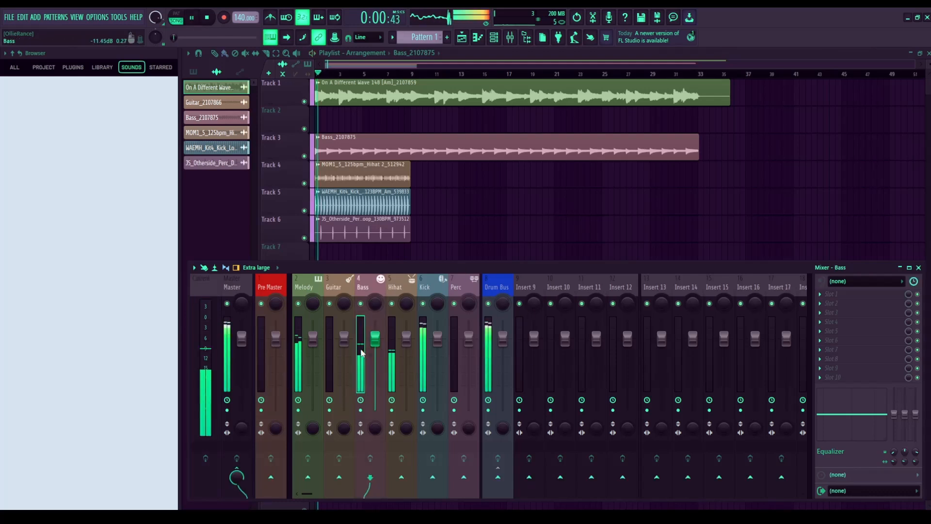
right_click(361, 303)
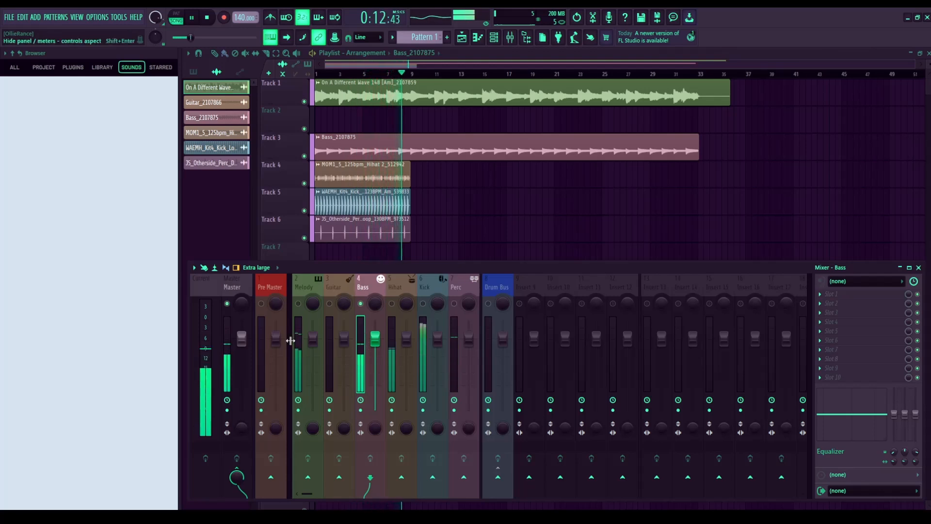
Step: Compare the Current meter with the Bass track during playback, stop playback and select the Melody mixer track
left_click(206, 381)
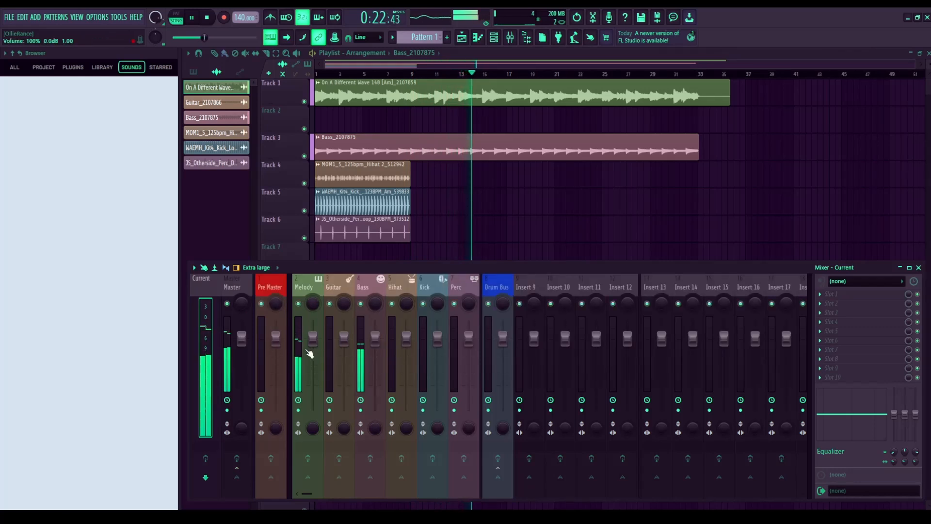
left_click(366, 359)
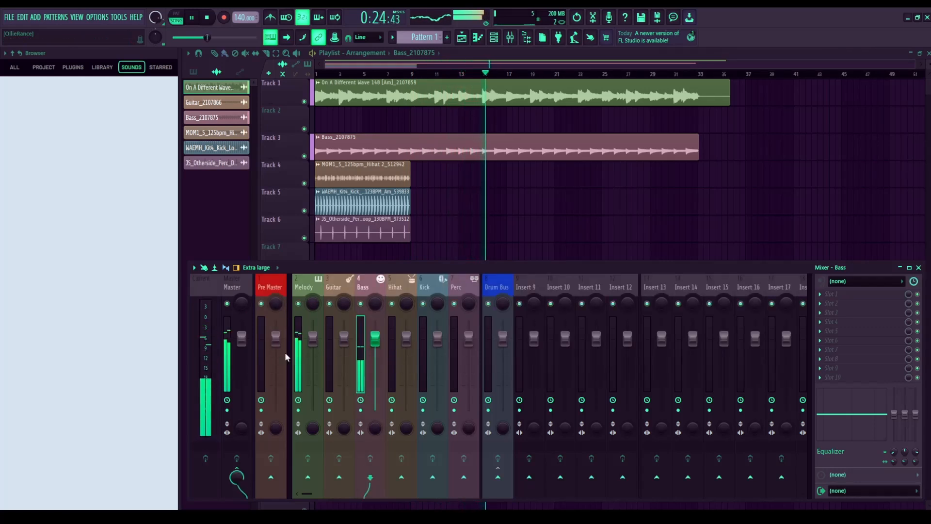
left_click(209, 353)
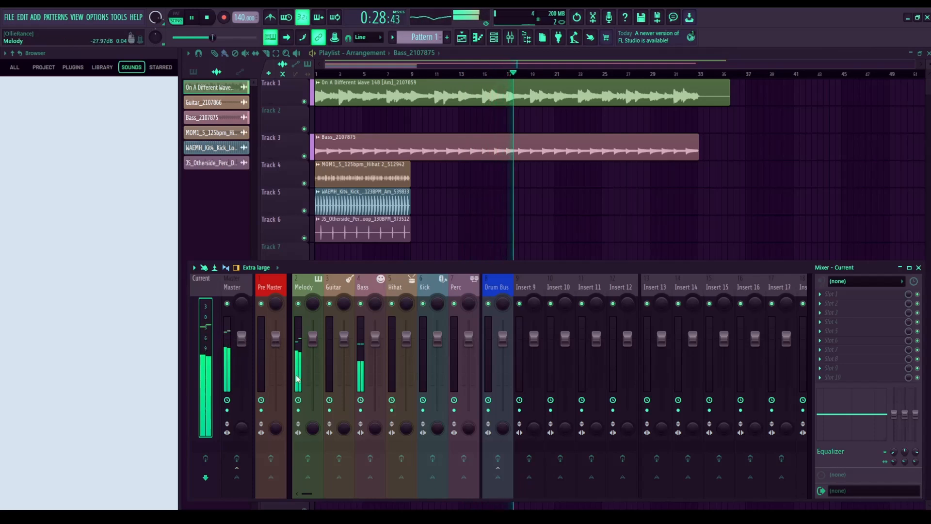
key("space")
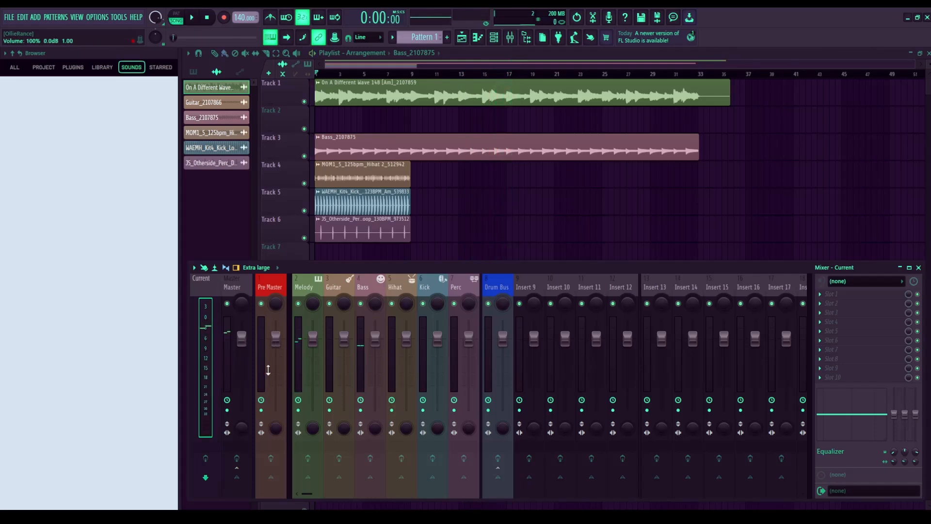
left_click(295, 365)
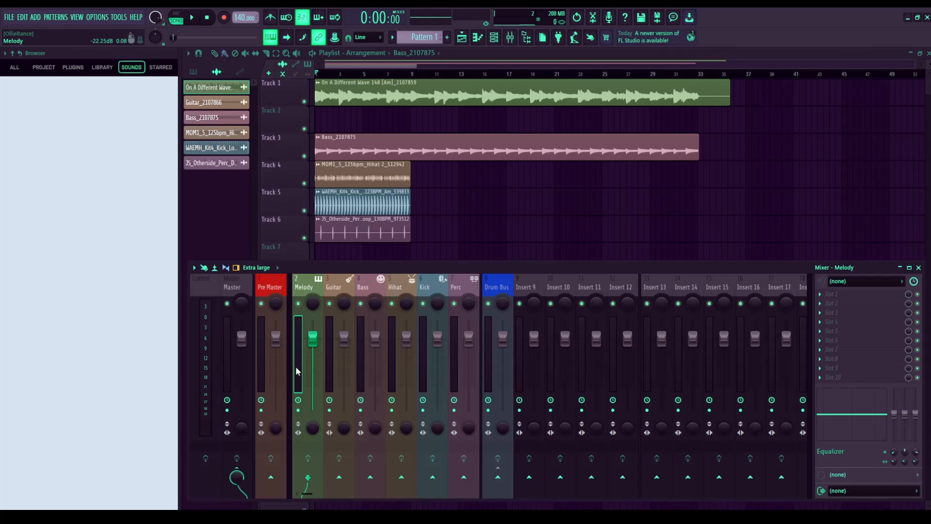
Step: Try to route the Melody through Drum Bus mixer tracks only to Pre Master
left_click_drag(295, 365, 515, 396)
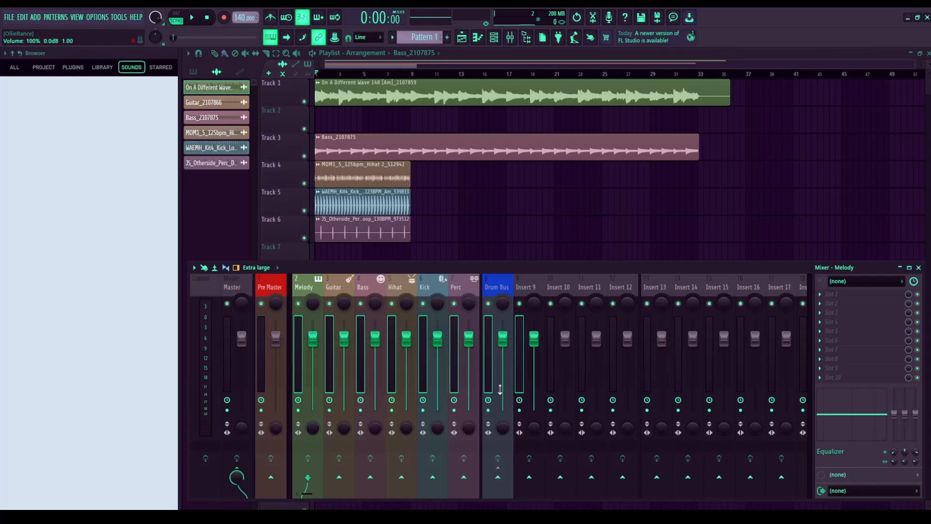
left_click(485, 376)
left_click_drag(484, 377, 333, 371)
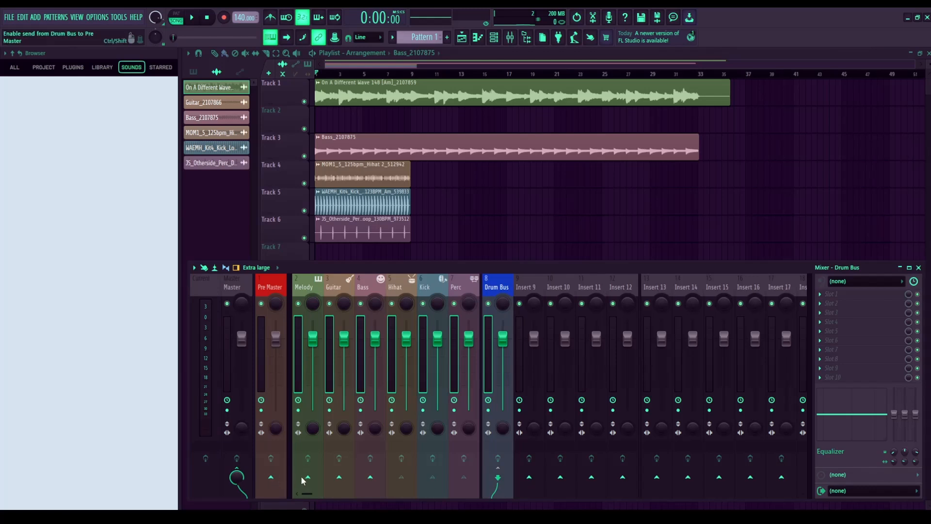
left_click(227, 333)
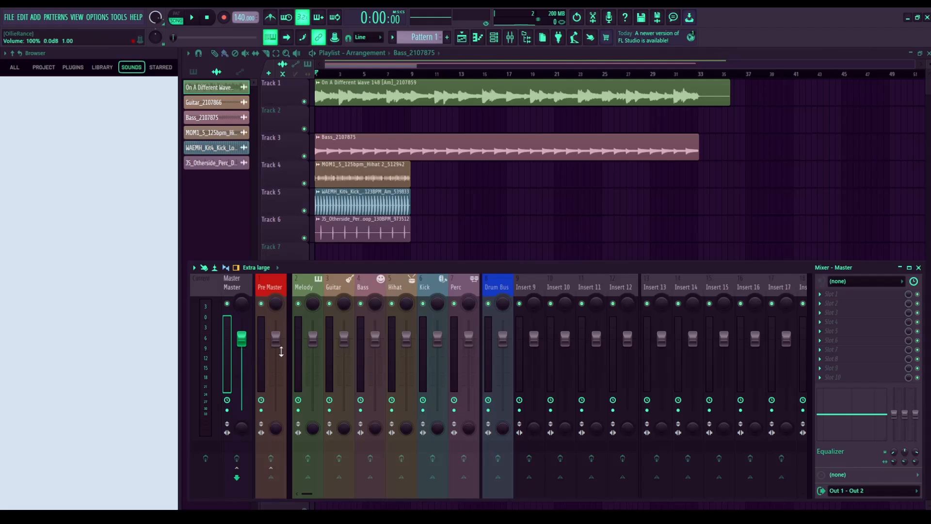
Step: Check the routing of Melody, Hihat, Kick and Perc, and undo the rerouting to Pre Master
left_click(305, 380)
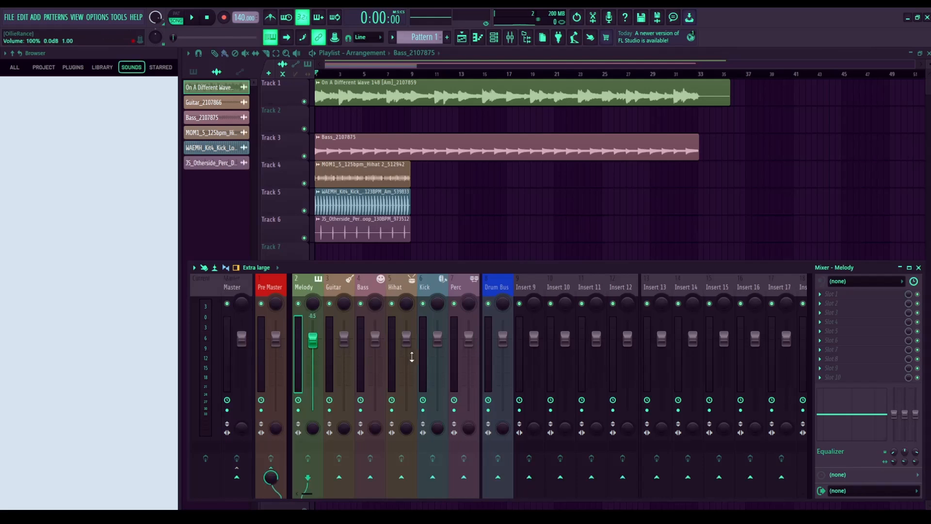
left_click(394, 372)
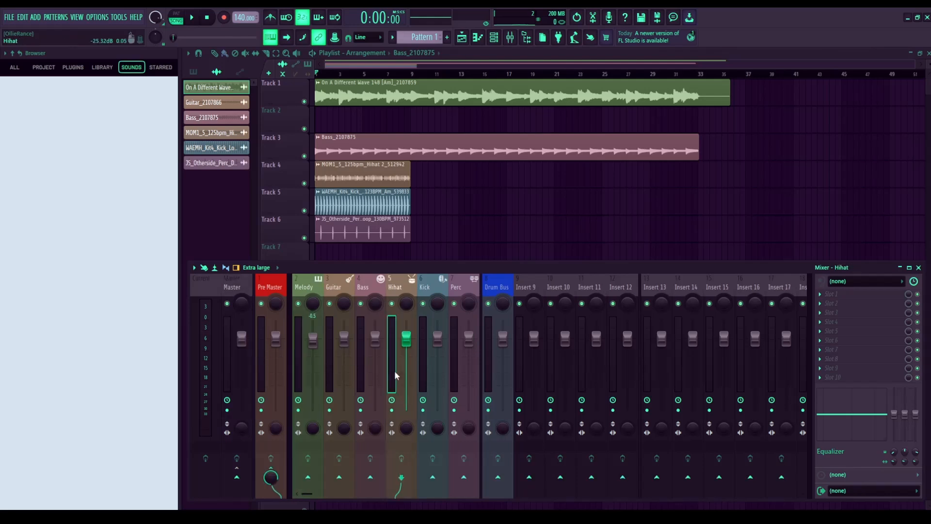
left_click(424, 366)
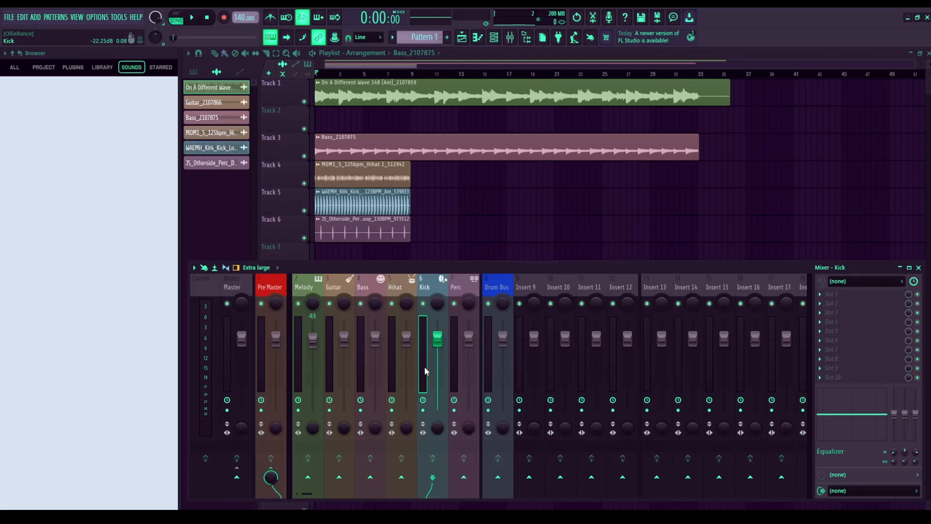
left_click(455, 377)
left_click(393, 353)
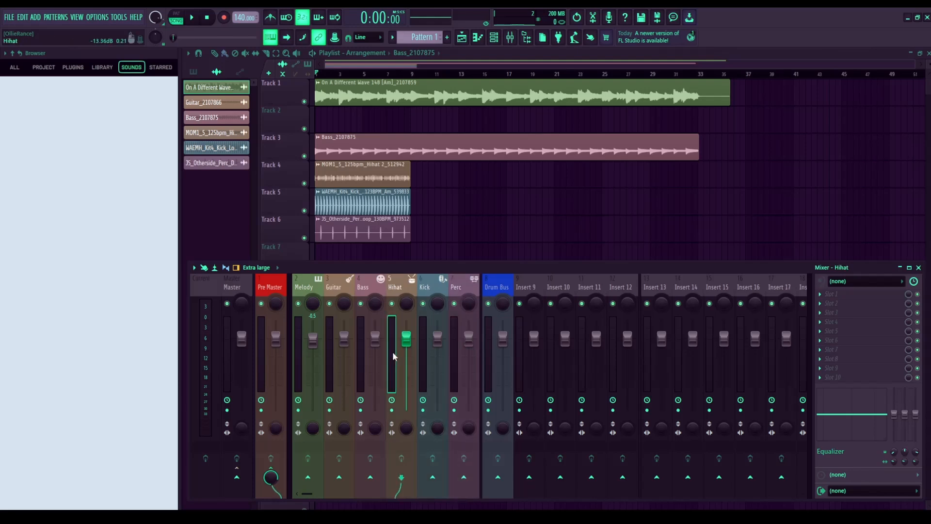
key("ctrl+z")
key("ctrl+alt+z")
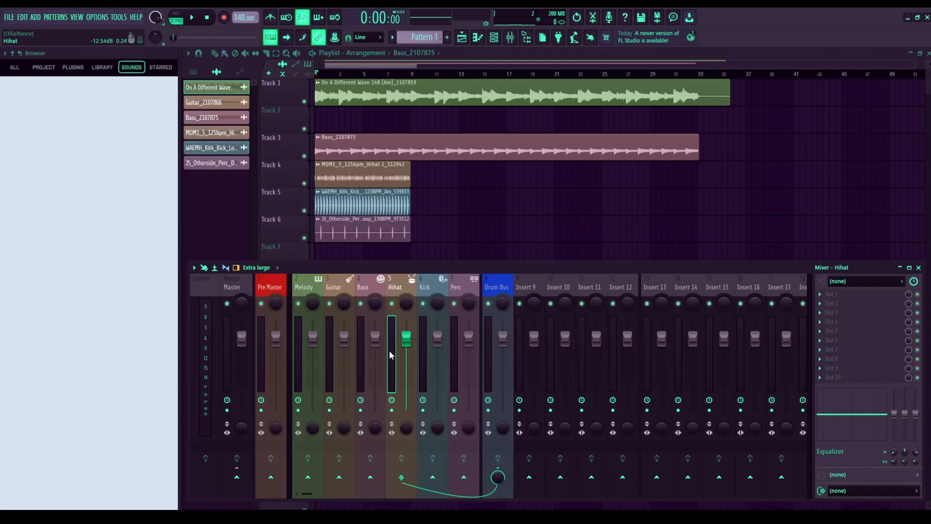
Step: Route the Melody, Guitar and Bass mixer tracks, and the Drum Bus, only to Pre Master
left_click(365, 355)
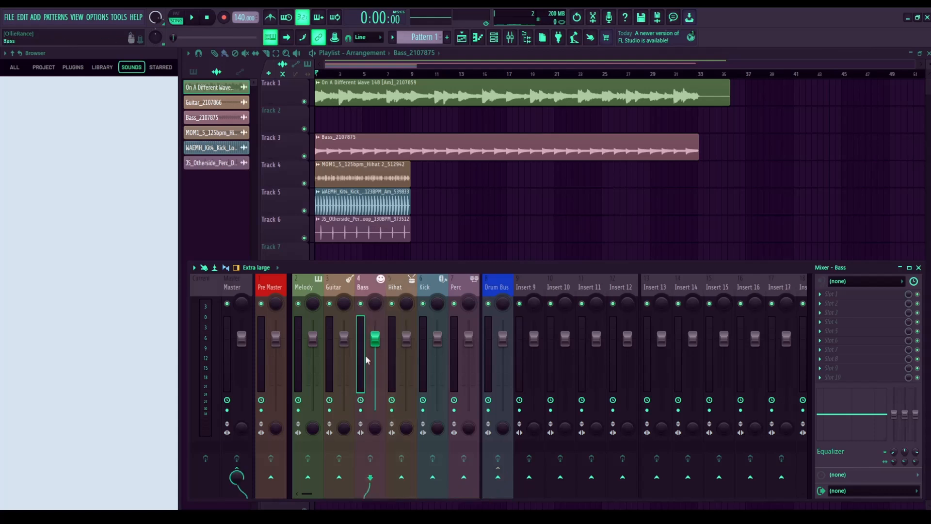
left_click_drag(365, 355, 303, 354)
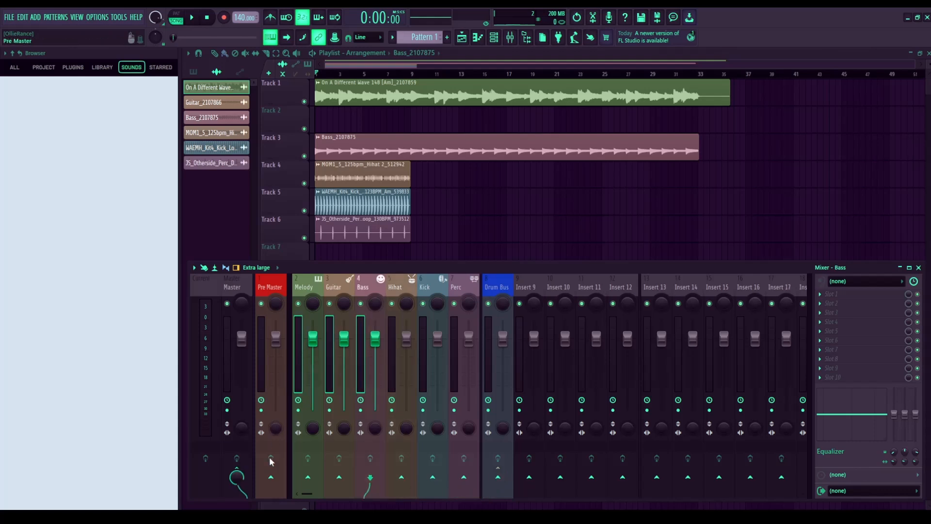
left_click(307, 476)
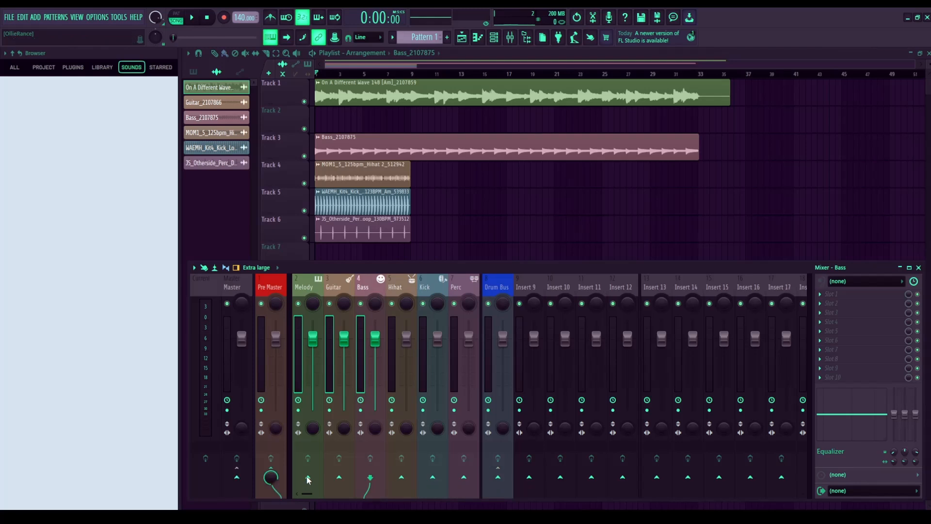
left_click(488, 378)
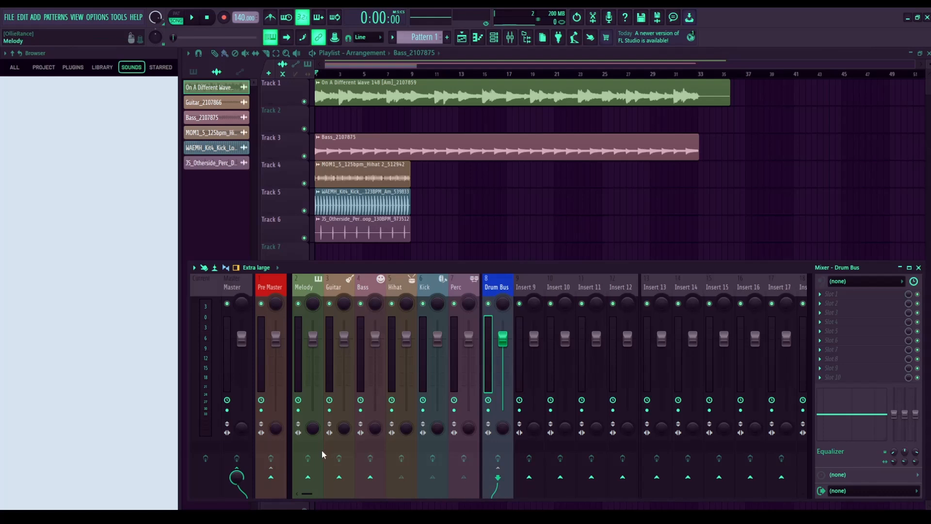
left_click(301, 480)
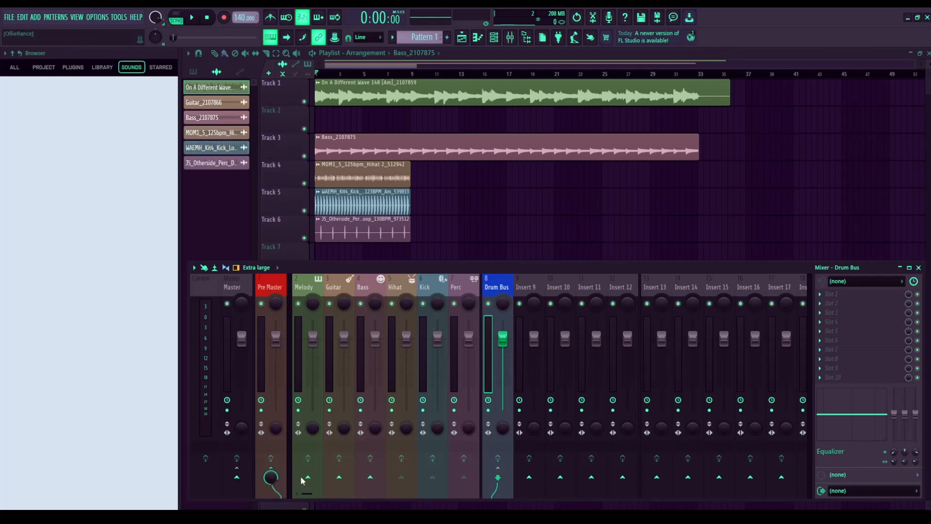
Step: Check the output routing of the Melody, Guitar and Bass mixer tracks
left_click(295, 336)
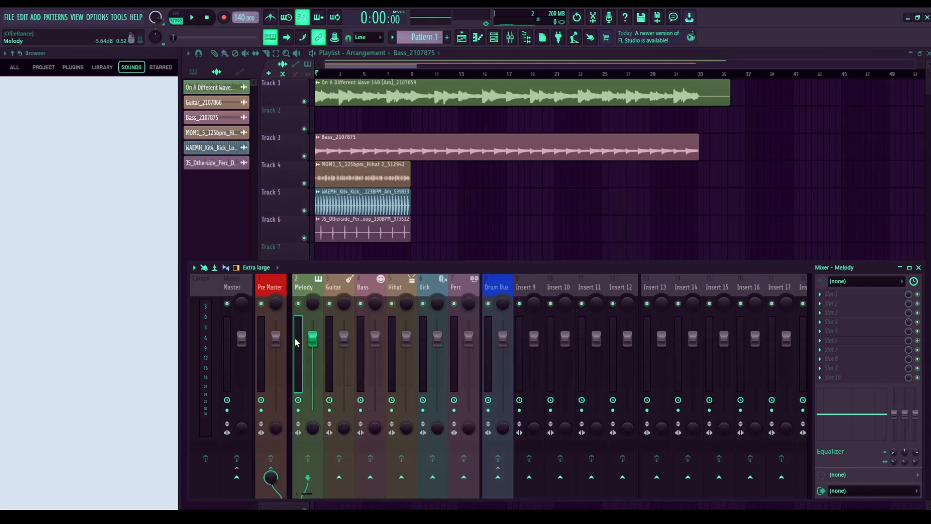
left_click(330, 354)
left_click(361, 361)
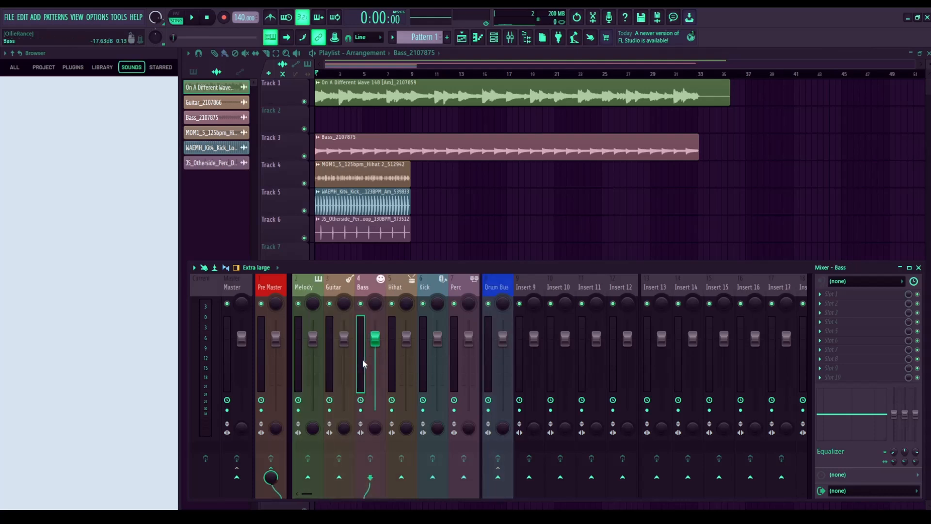
left_click(298, 360)
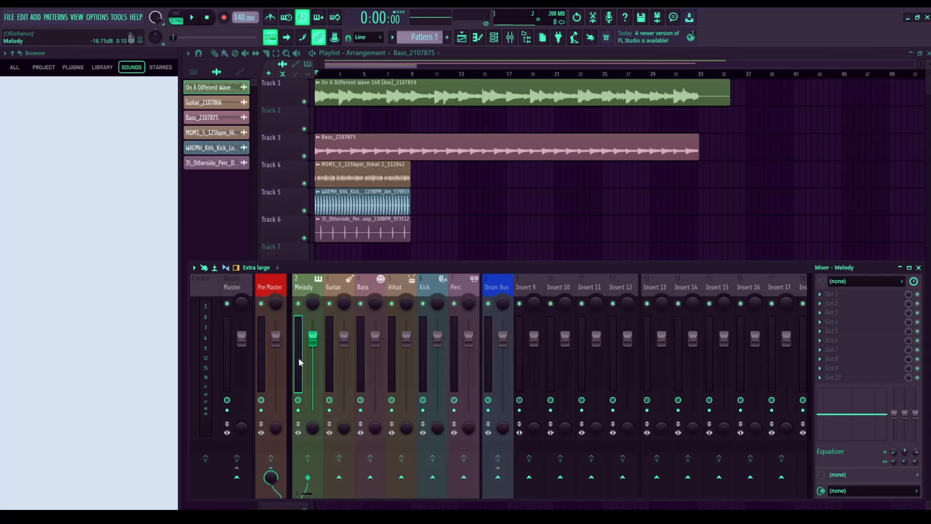
left_click(362, 348)
left_click(328, 348)
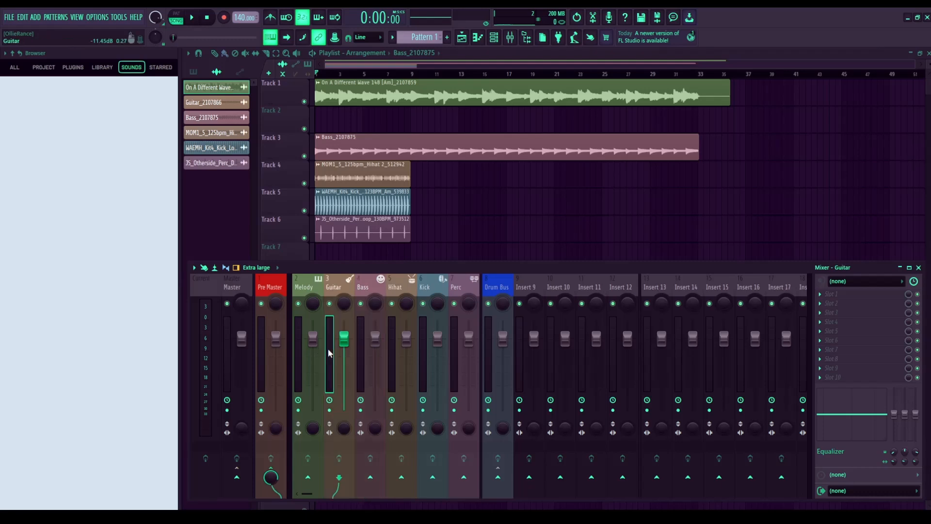
left_click(298, 346)
Step: Check the output routing of the Hihat, Perc and Kick tracks, and compare the Pre Master and Master tracks
left_click(390, 351)
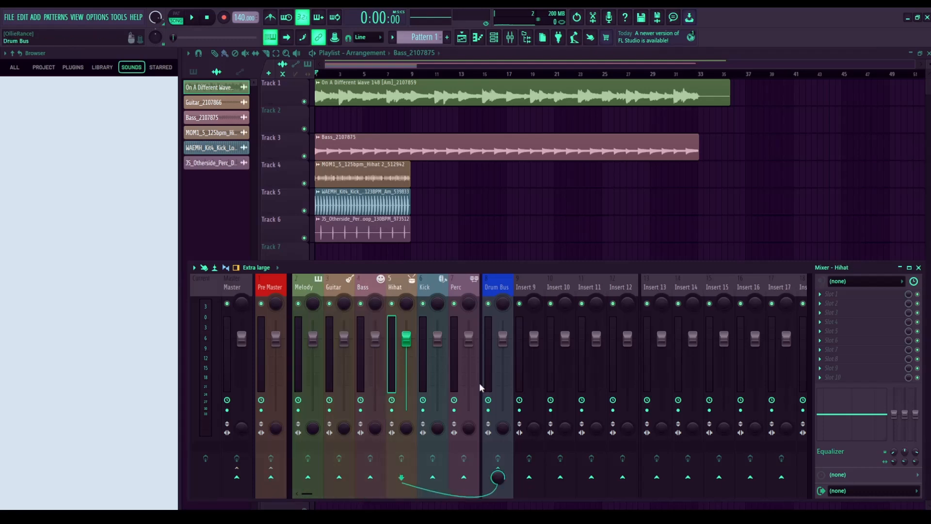
left_click(450, 357)
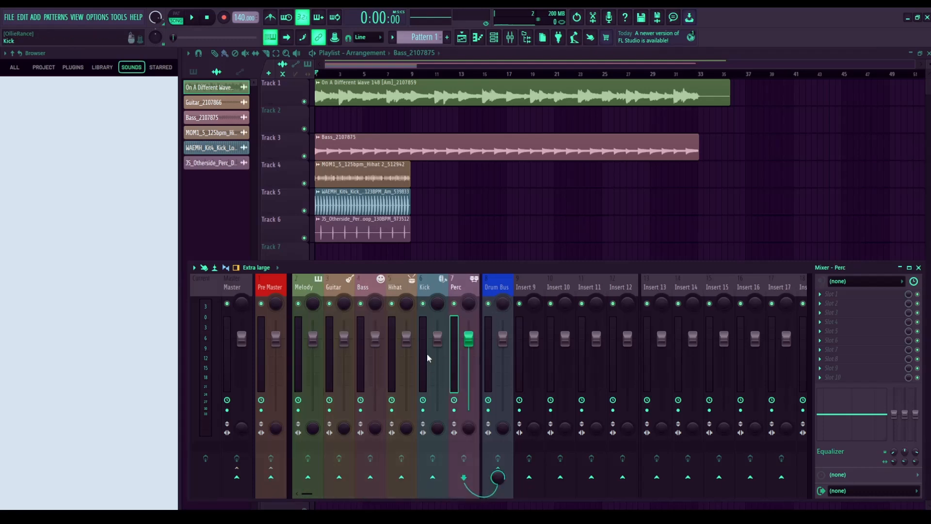
left_click(426, 354)
left_click(258, 332)
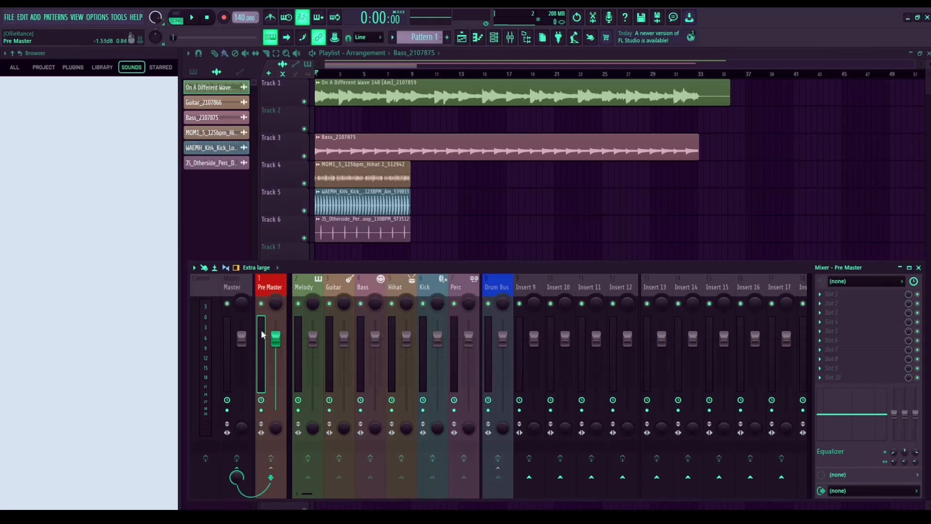
left_click(230, 330)
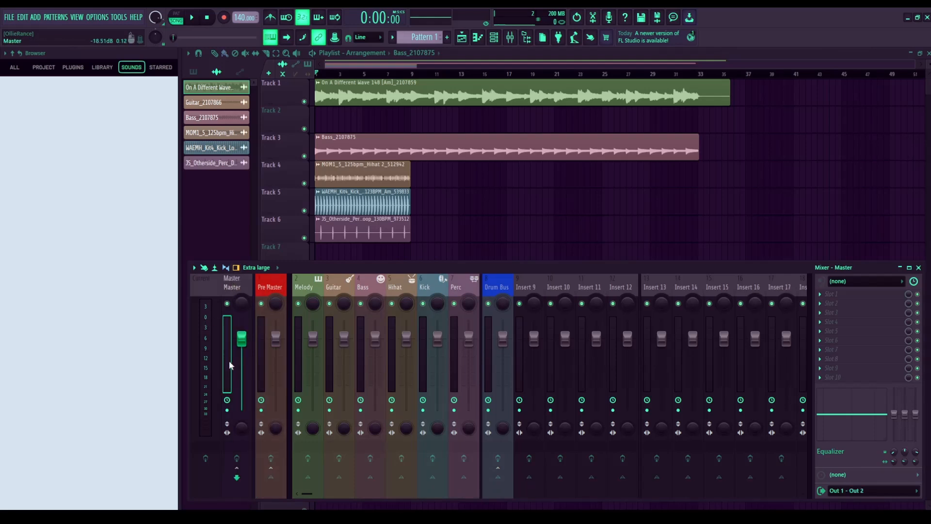
left_click(262, 325)
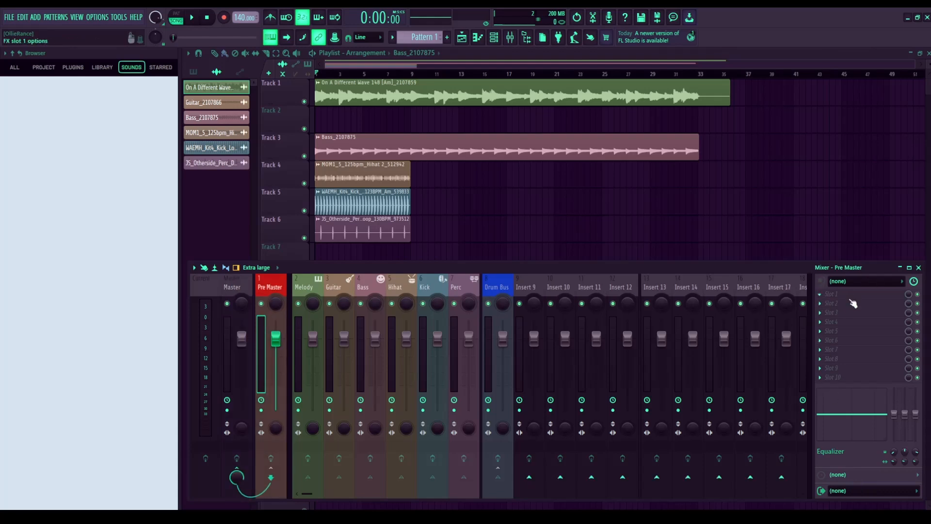
left_click(230, 357)
left_click(270, 353)
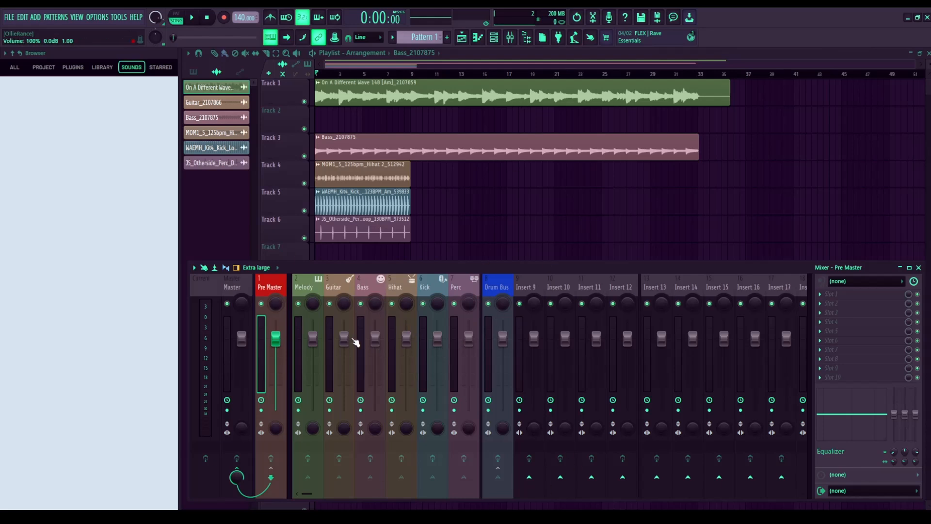
Step: Solo the Melody mixer track, play the arrangement and stop playback
left_click(296, 342)
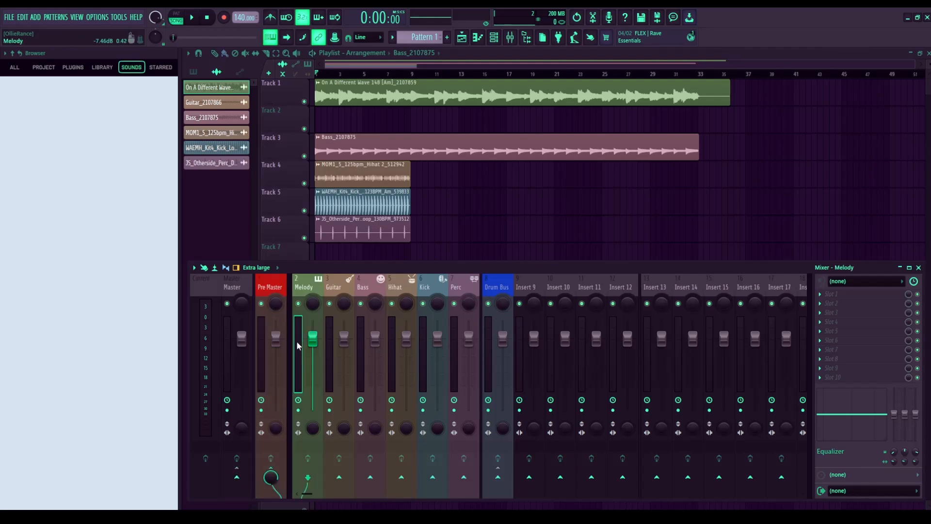
right_click(298, 305)
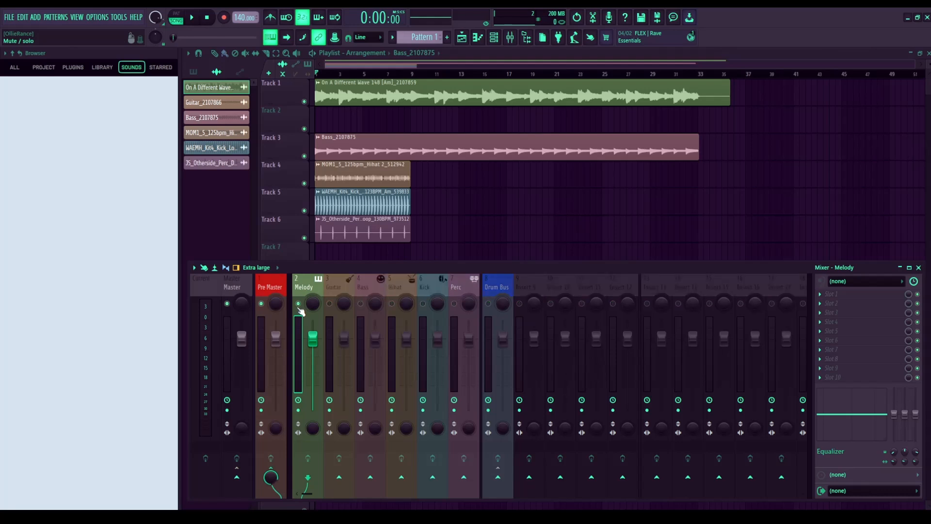
key("space")
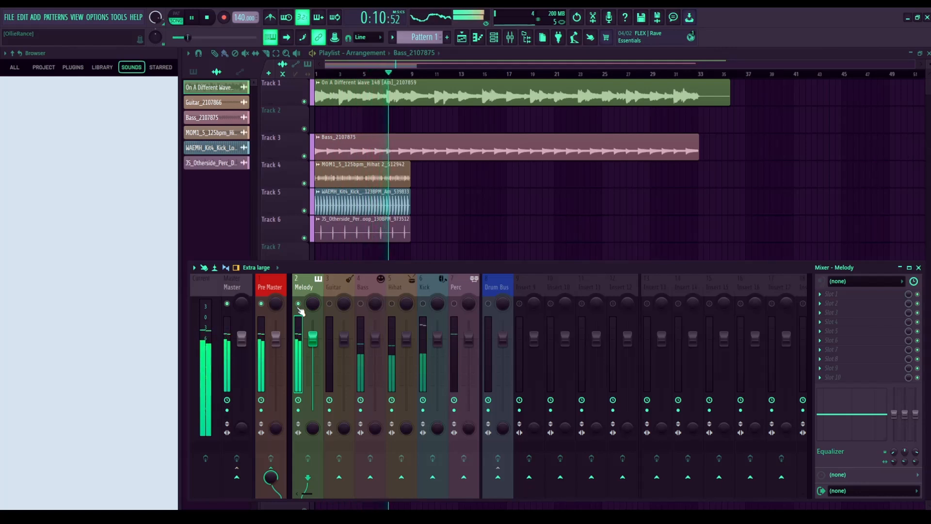
key("space")
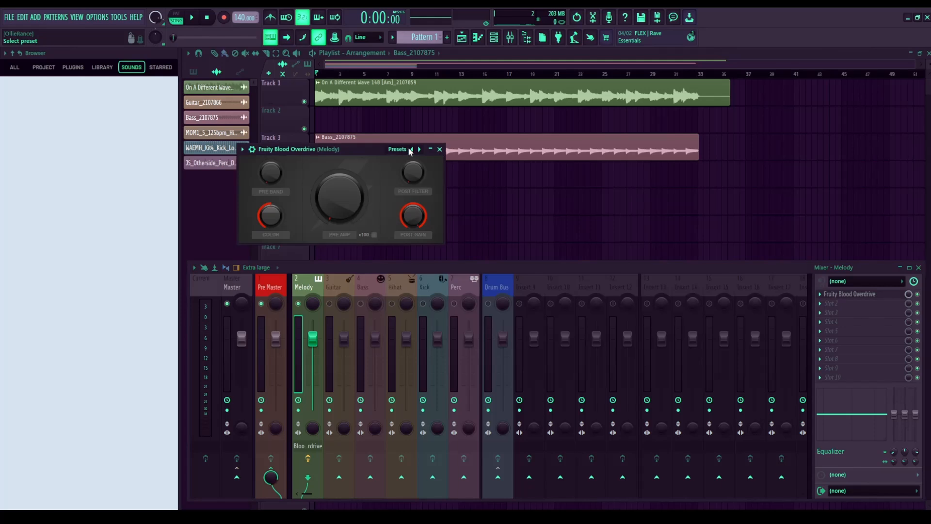
Step: Set Melody's Fruity Blood Overdrive to the Boost preset, move its window clear of the mixer, and audition the sound
left_click(411, 149)
left_click_drag(353, 147, 753, 173)
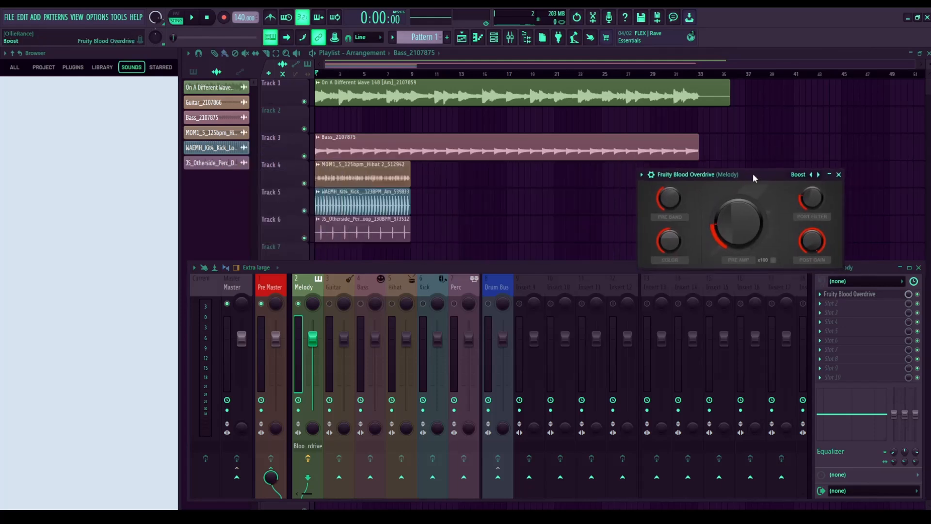
key("space")
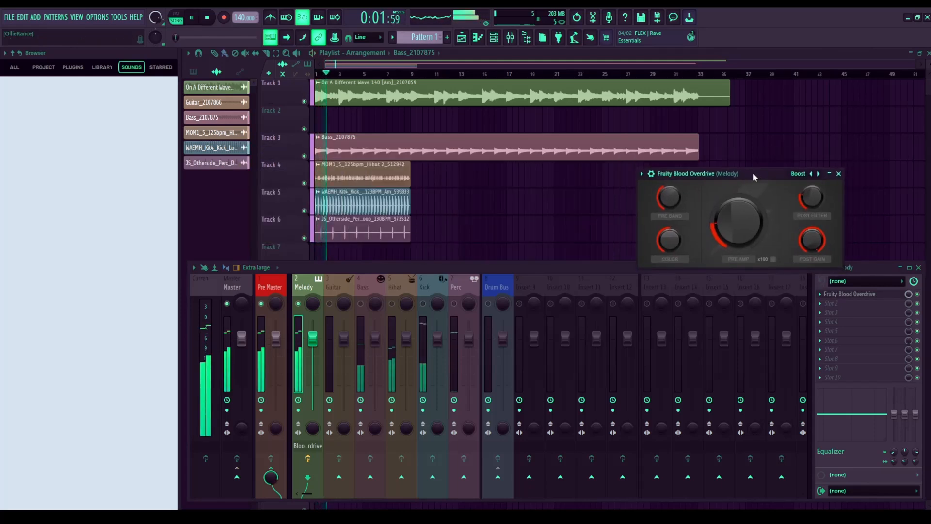
key("space")
Step: Add Fruity Soft Clipper in Melody's second effect slot, raise its post gain and audition the sound
left_click(820, 303)
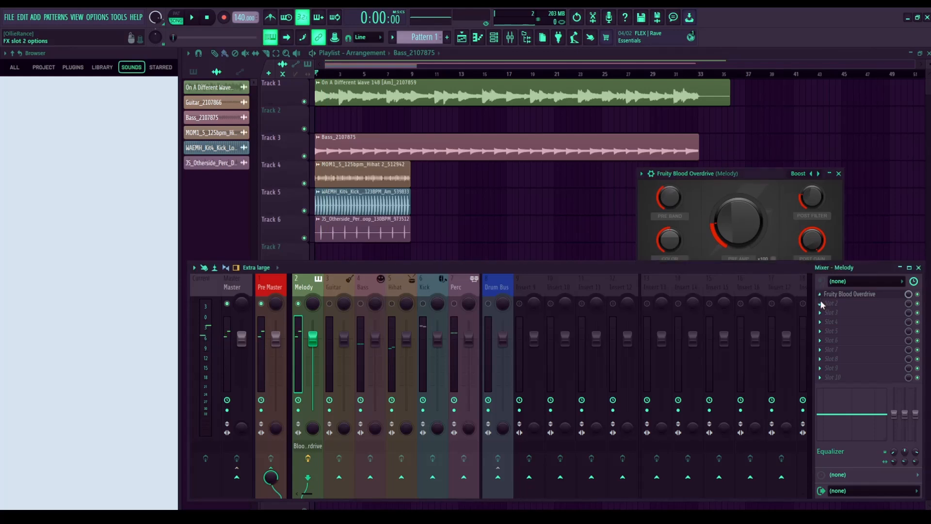
left_click(677, 214)
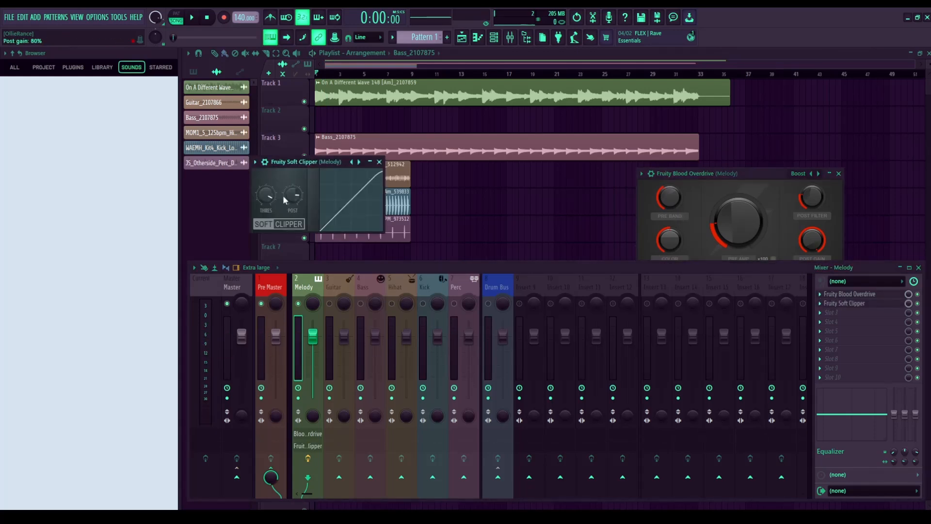
left_click_drag(292, 202, 293, 194)
key("space")
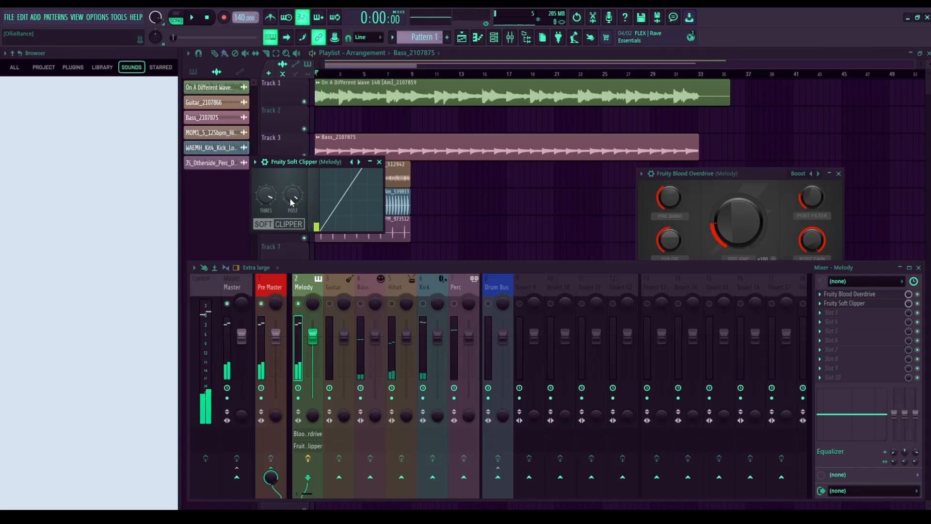
key("space")
Step: Close the Fruity Soft Clipper and Fruity Blood Overdrive windows and select the Pre Master track
left_click(379, 162)
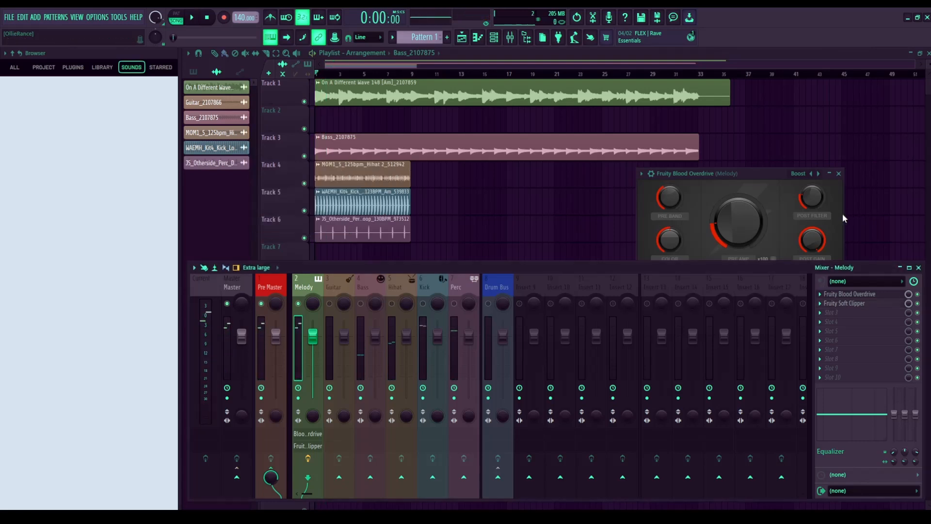
left_click(838, 173)
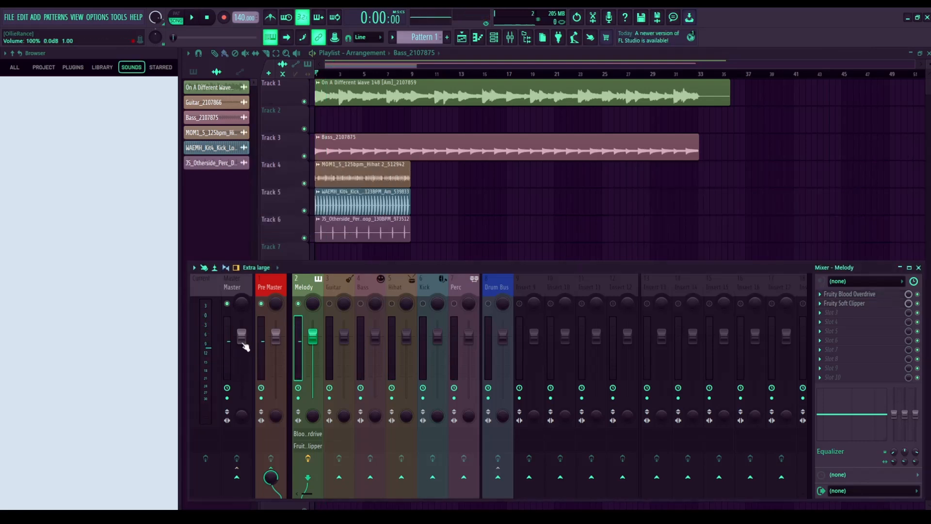
left_click(260, 342)
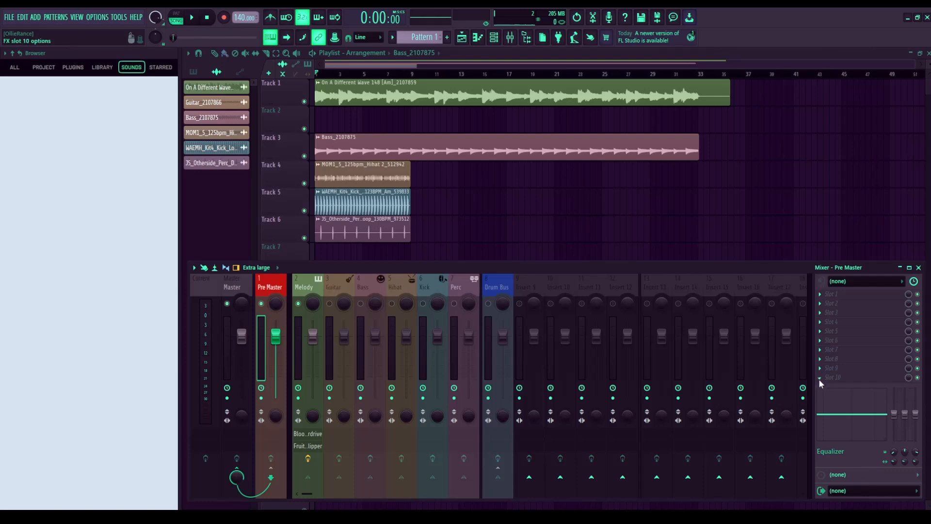
Step: Add Fruity Limiter in the Pre Master's tenth effect slot, audition the sound and close the limiter's window
left_click(673, 278)
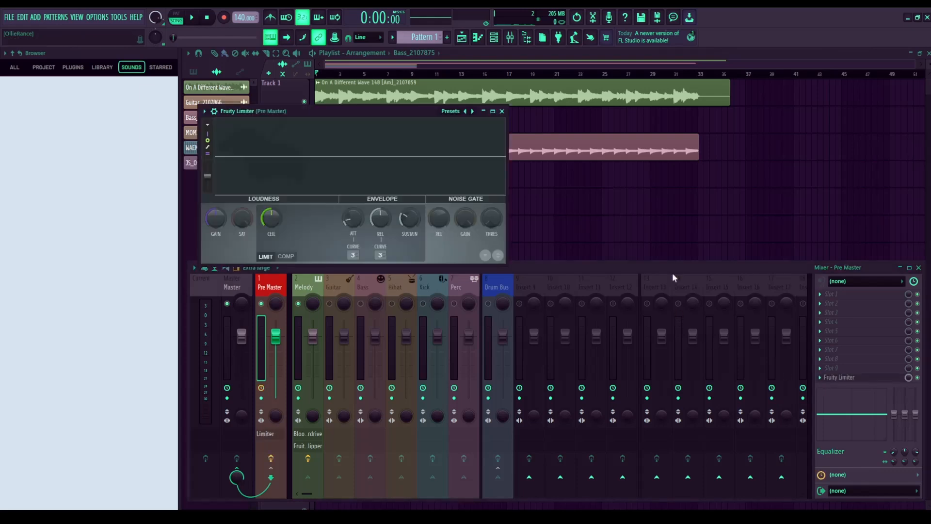
key("space")
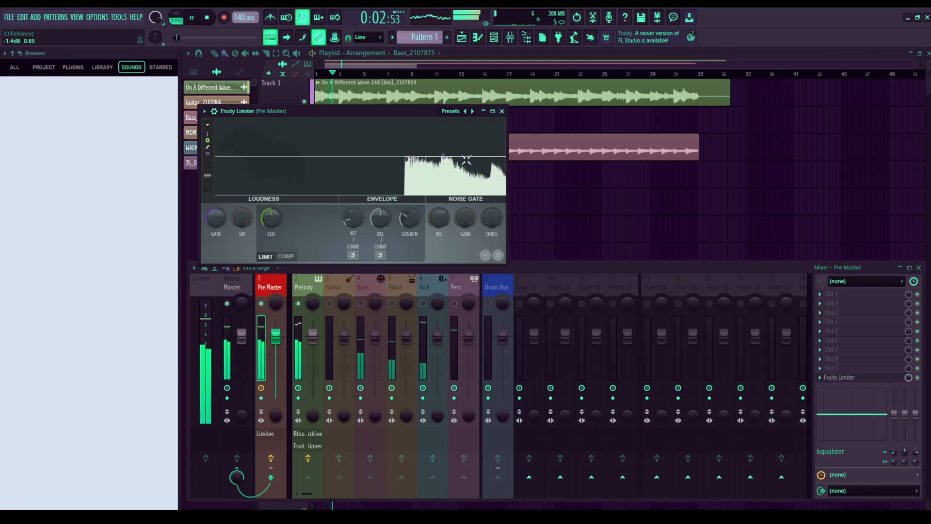
left_click(502, 111)
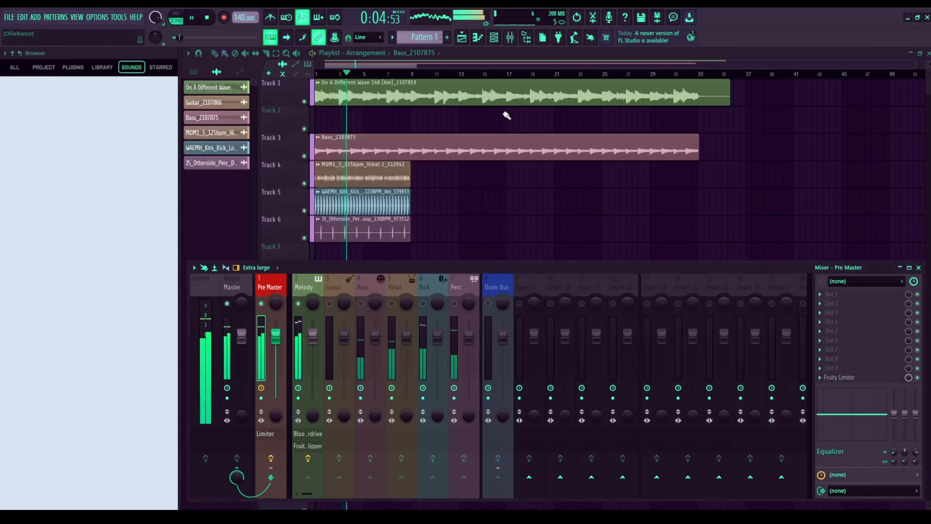
key("space")
Step: In Melody's Fruity Soft Clipper, lower the threshold to about -12 dB and reduce the post gain, audition the sound and close its window
left_click(299, 334)
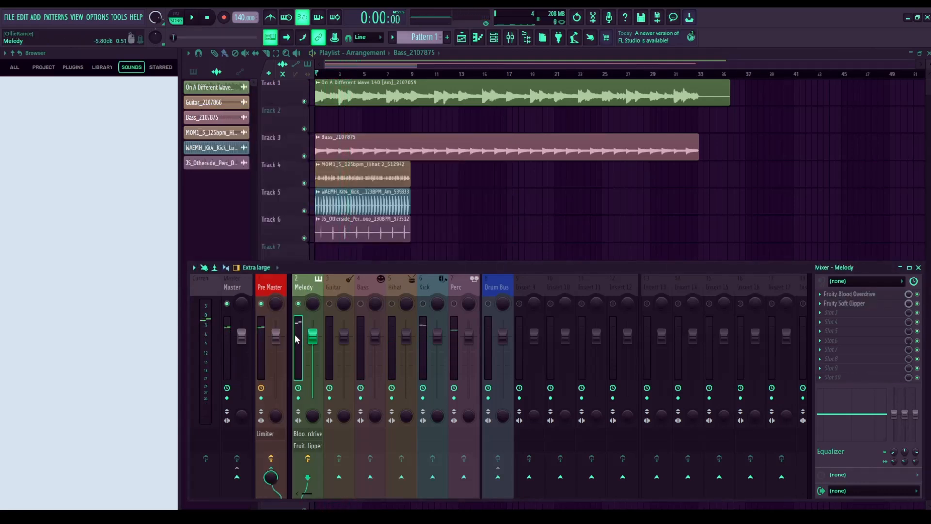
left_click(845, 304)
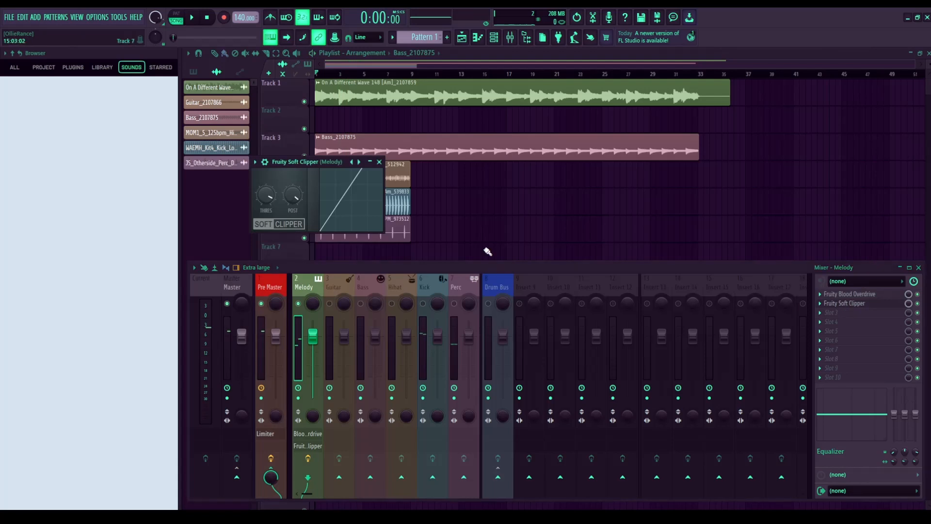
left_click_drag(266, 195, 265, 228)
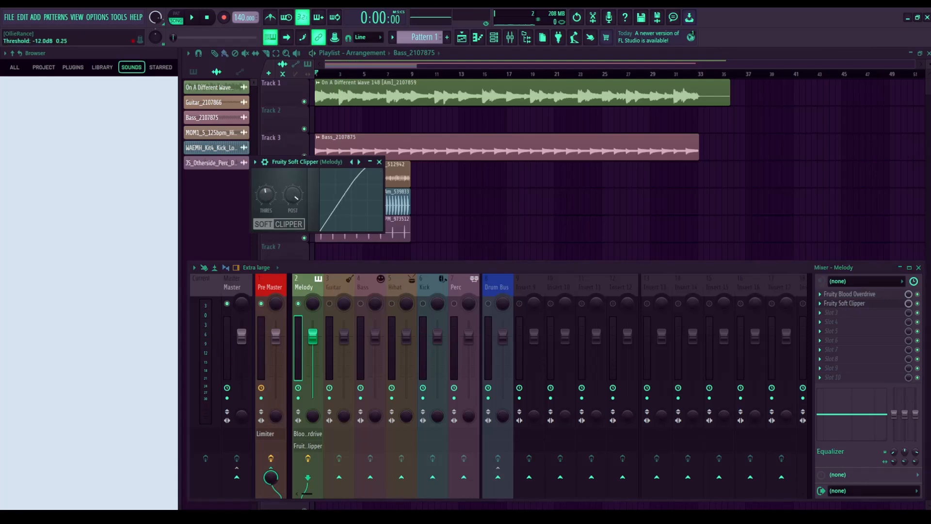
left_click_drag(292, 199, 292, 212)
key("space")
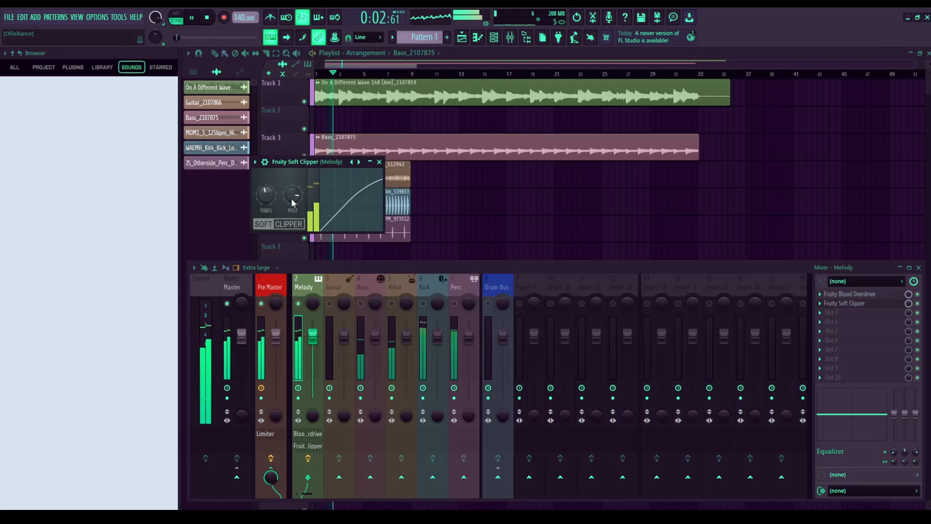
key("space")
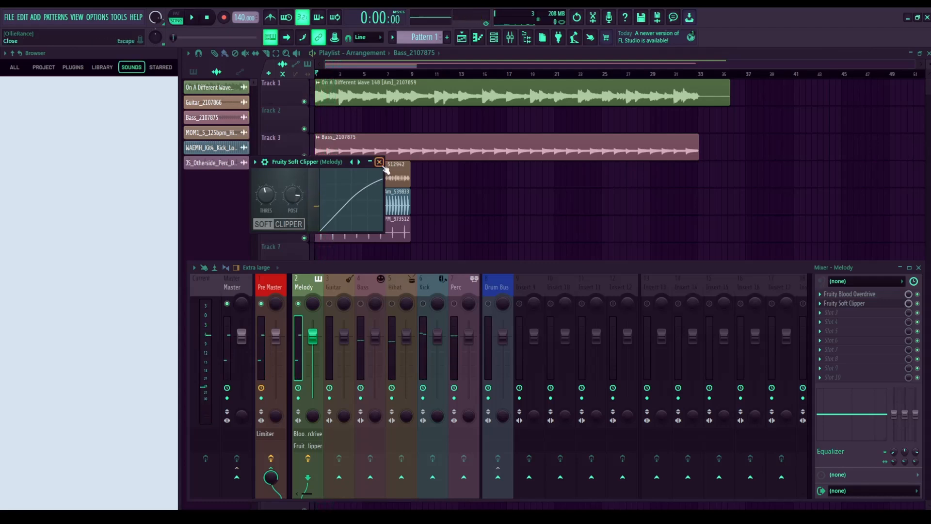
left_click(380, 162)
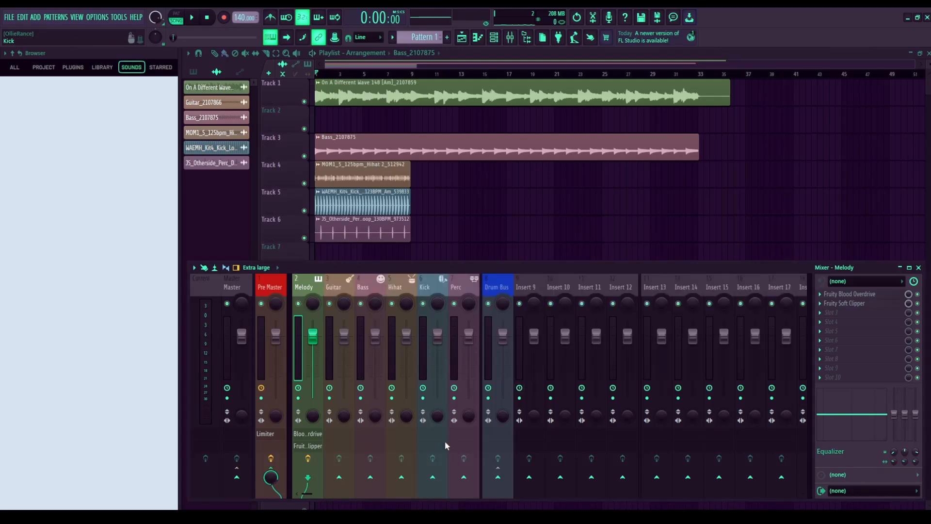
Step: Play the full arrangement briefly, stop it and select the Pre Master track
key("space")
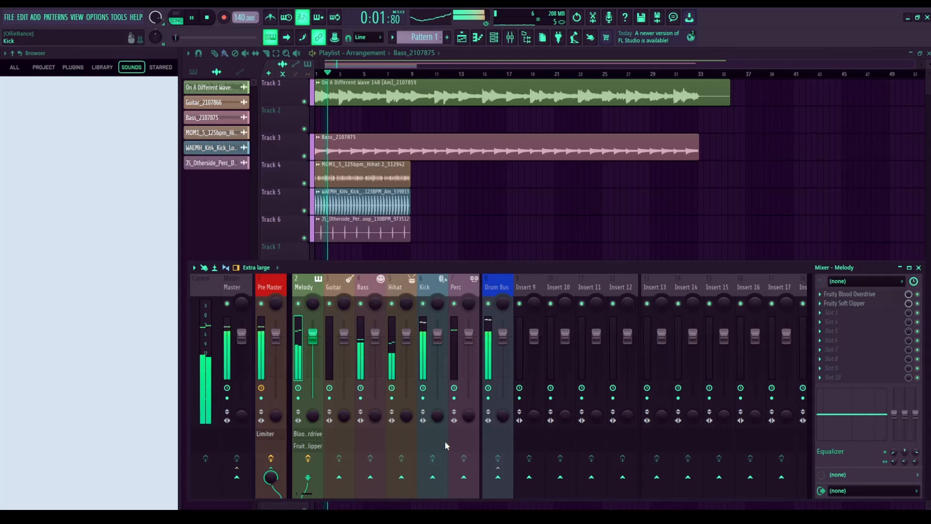
key("space")
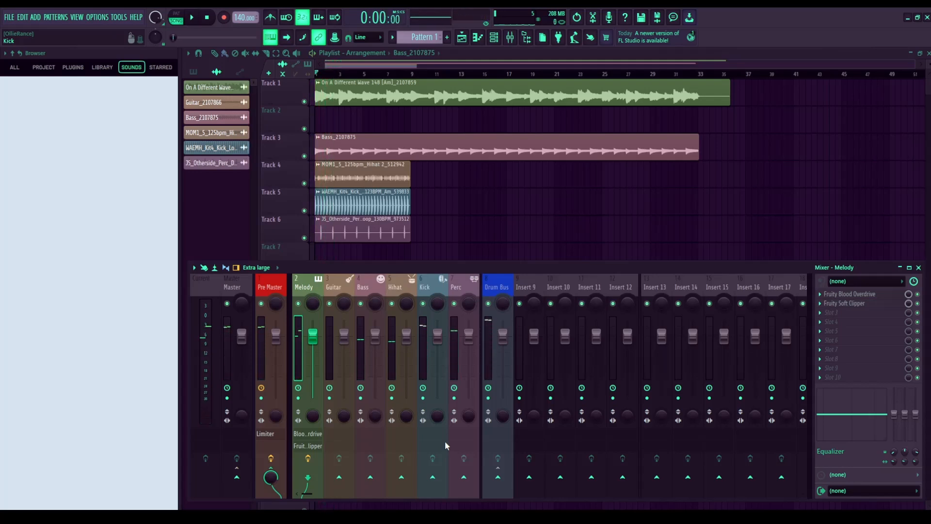
left_click(261, 338)
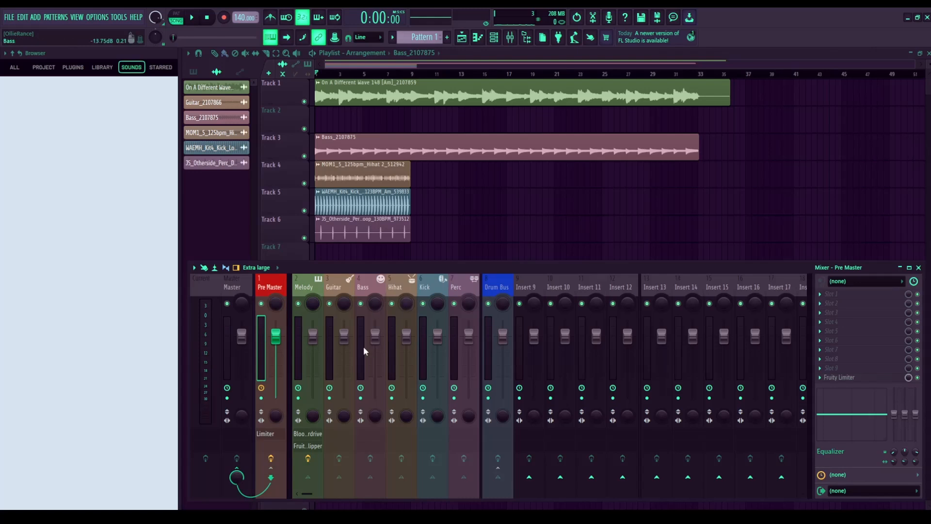
left_click(487, 338)
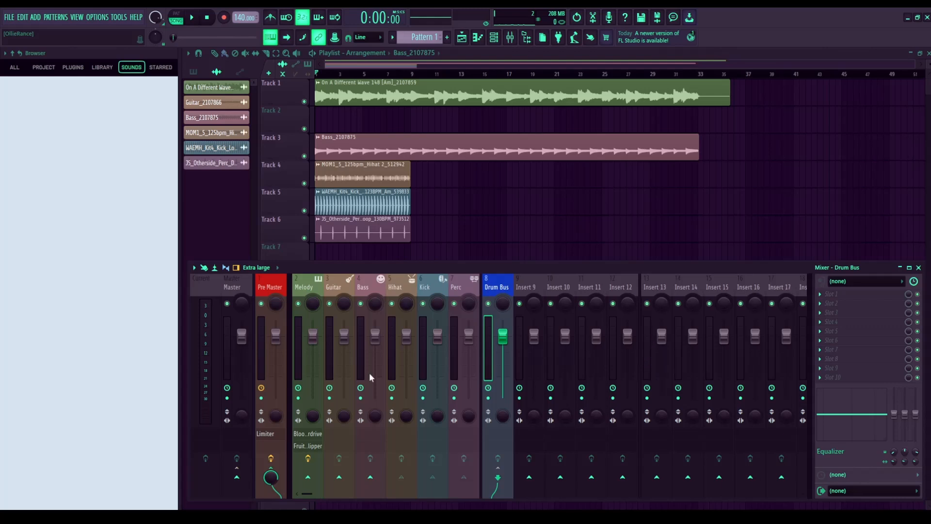
left_click(275, 335)
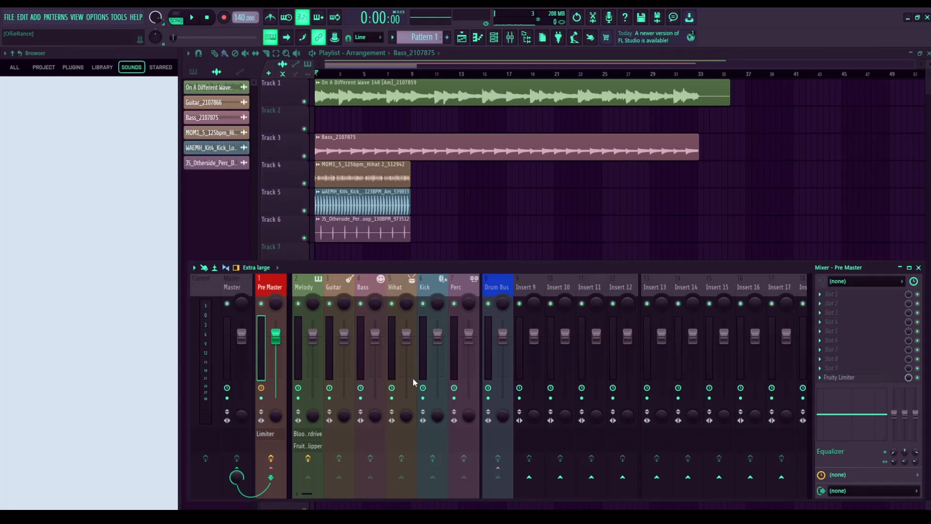
Step: Give the first insert track a Fruity parametric EQ, Multiband Compressor, Stereo Enhancer and Limiter chain, and audition the mix
key("ctrl+z")
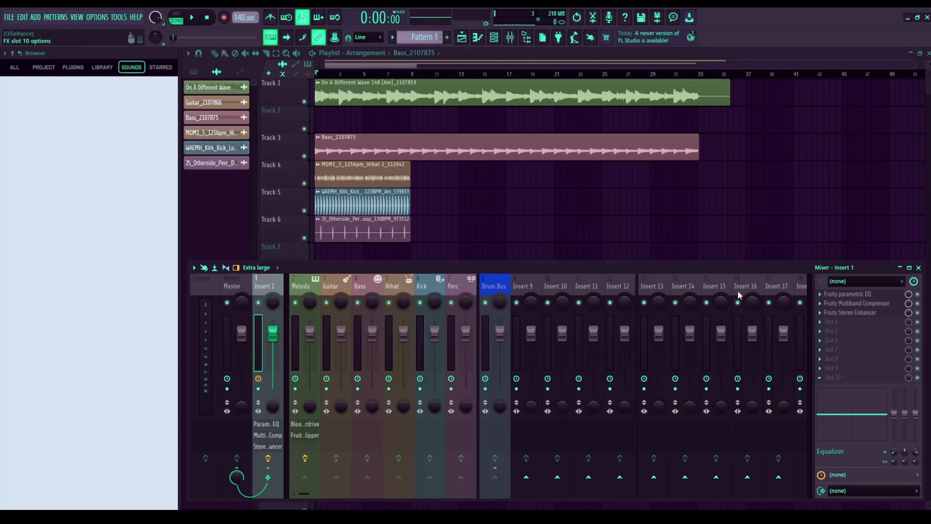
key("space")
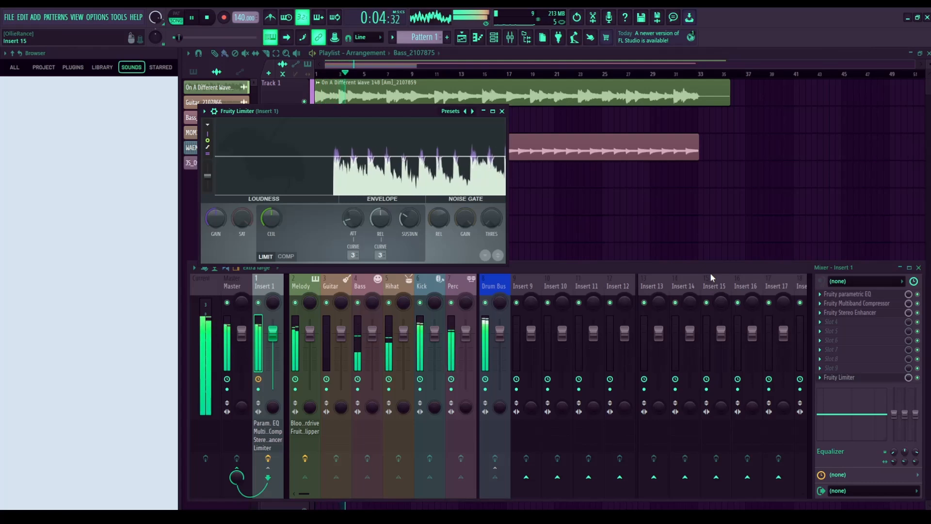
key("space")
left_click(485, 324)
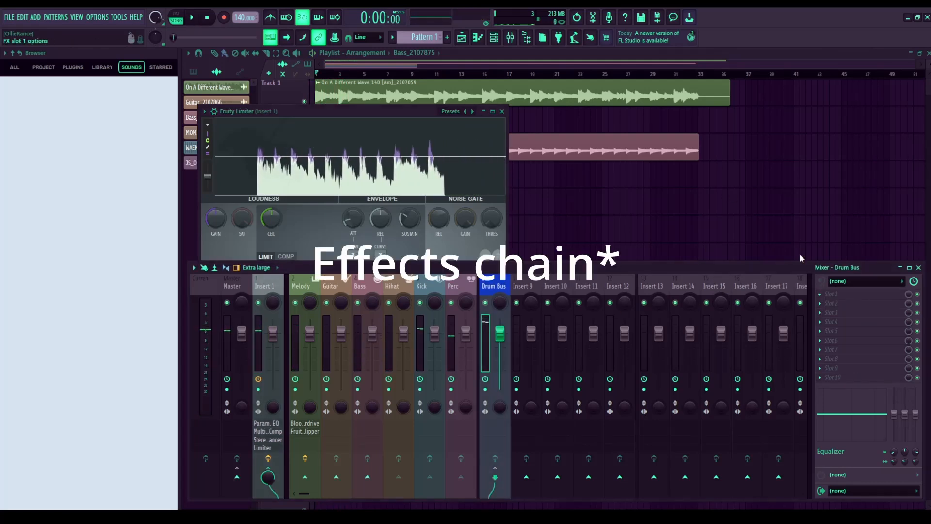
left_click(703, 282)
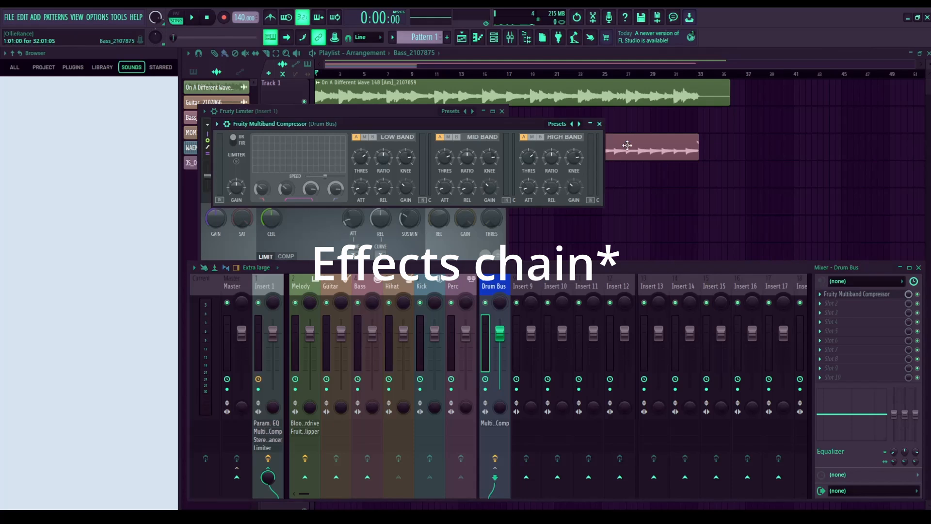
left_click(601, 124)
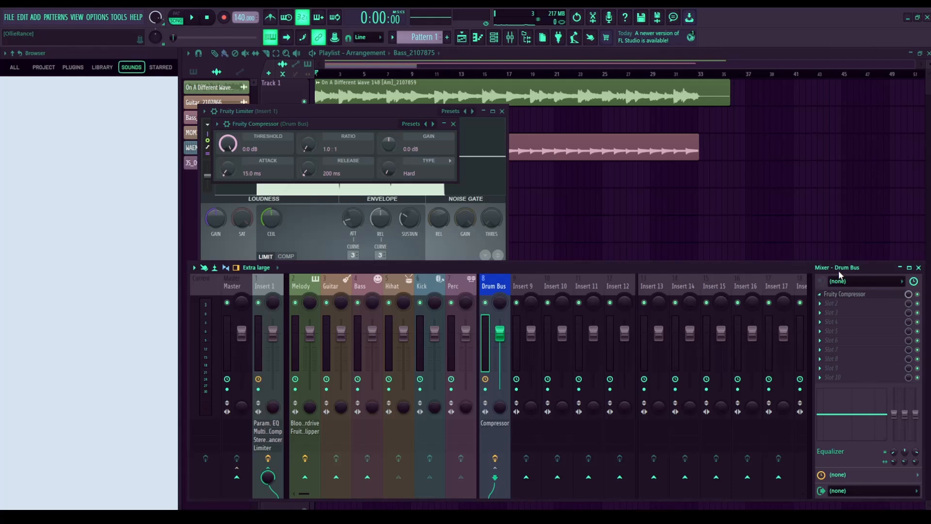
key("ctrl+z")
Step: Close the Fruity Limiter window, add Fruity Compressor with the Drums preset in the Drum Bus's first effect slot, and audition it
left_click(504, 112)
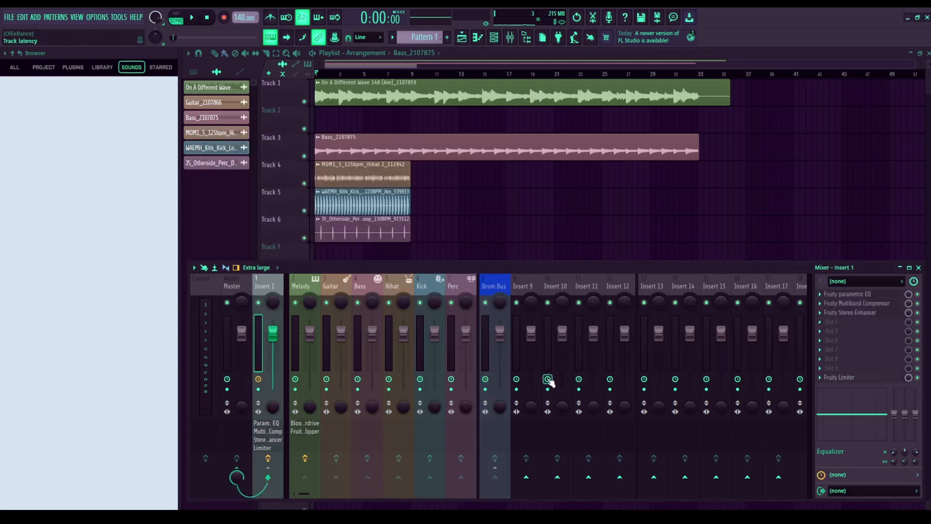
left_click(482, 348)
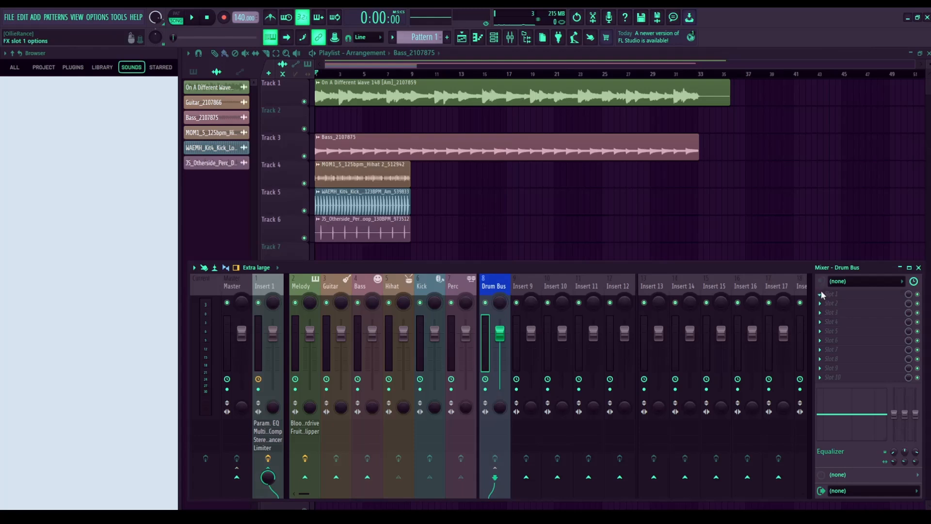
left_click(674, 285)
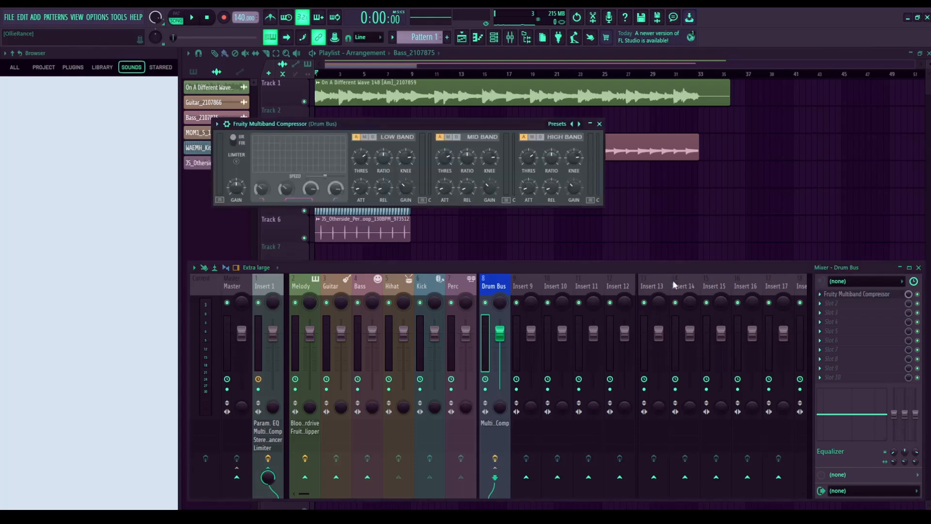
left_click(820, 294)
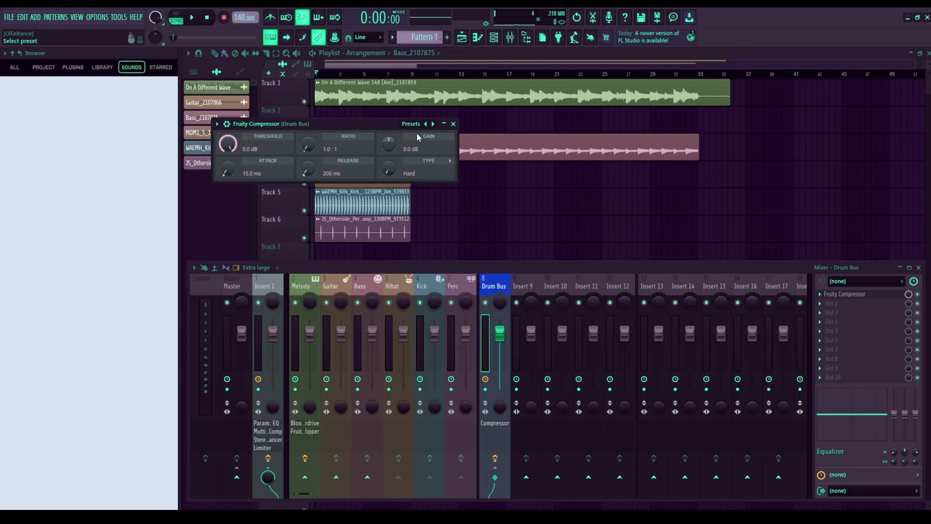
left_click(464, 155)
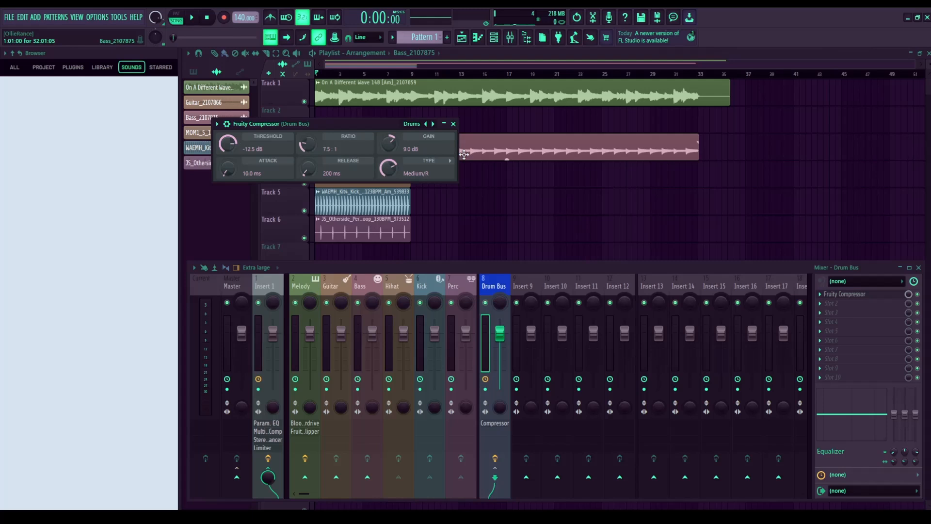
key("space")
key("space")
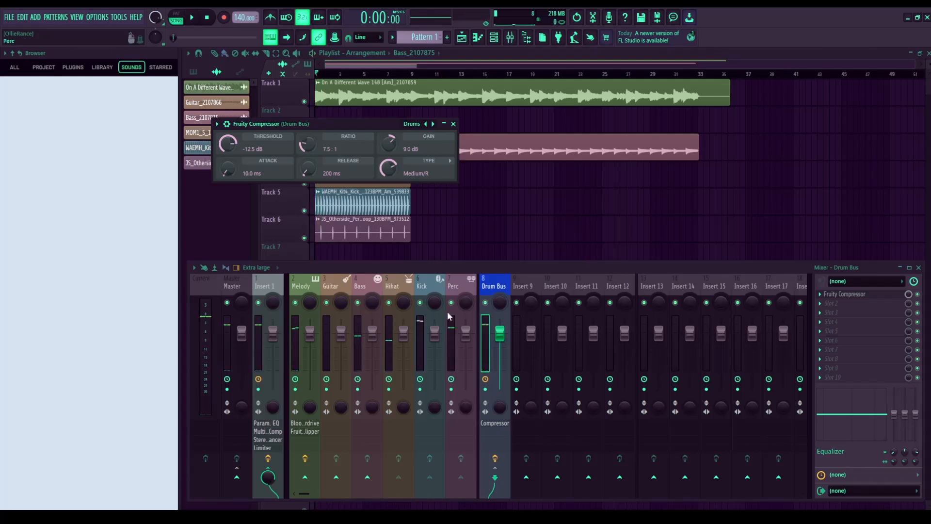
Step: Solo the Drum Bus with Perc, Kick and Hihat enabled, and audition the compressed drums
right_click(485, 303)
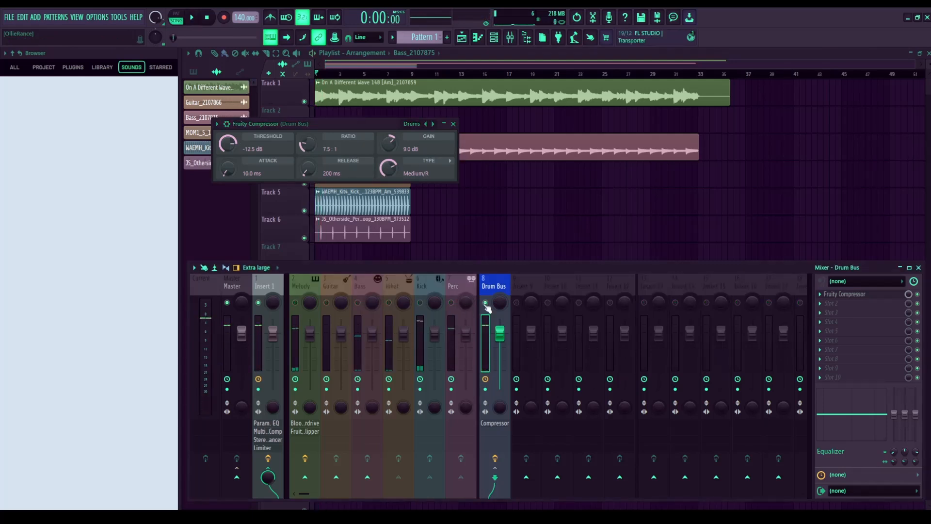
left_click(451, 303)
left_click(420, 303)
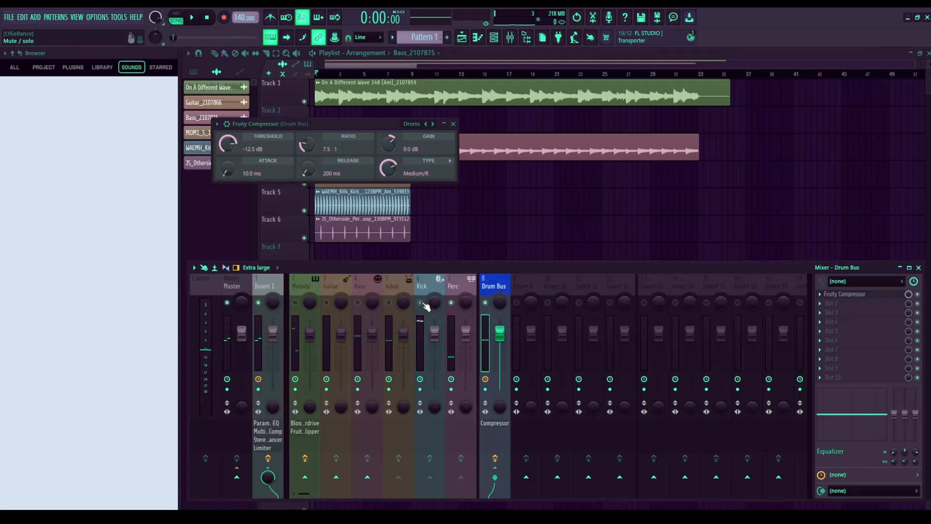
left_click(389, 303)
key("space")
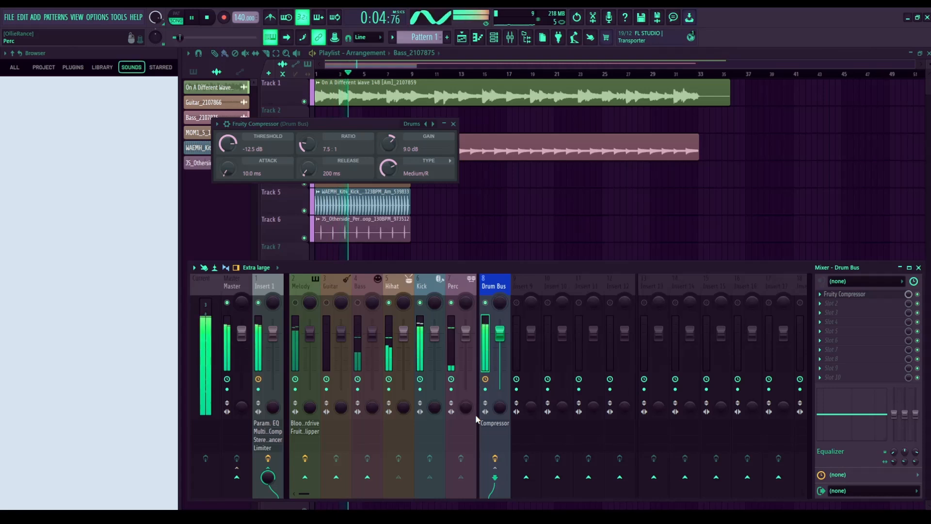
key("space")
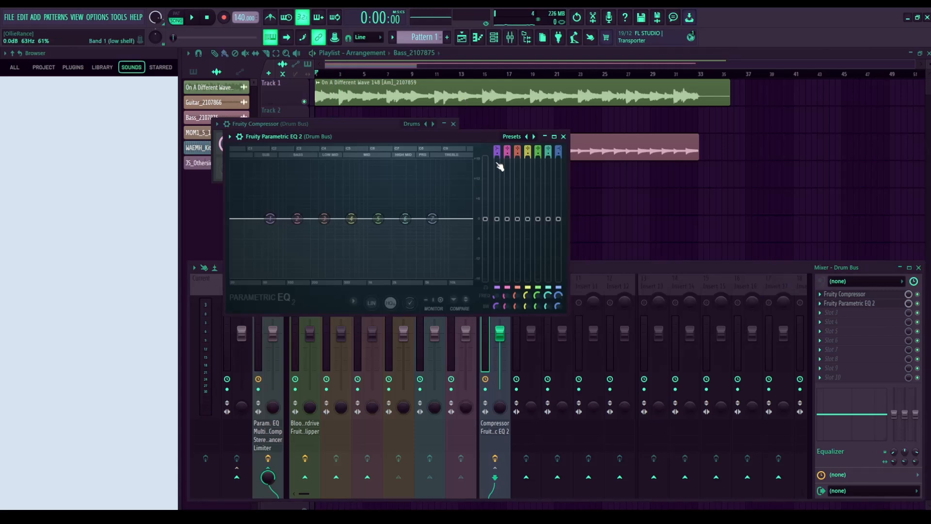
Step: Set the Drum Bus's Fruity Parametric EQ 2 to the Kick preset and shift band 3 to about 7485 Hz at 2.3 dB during playback
left_click(543, 193)
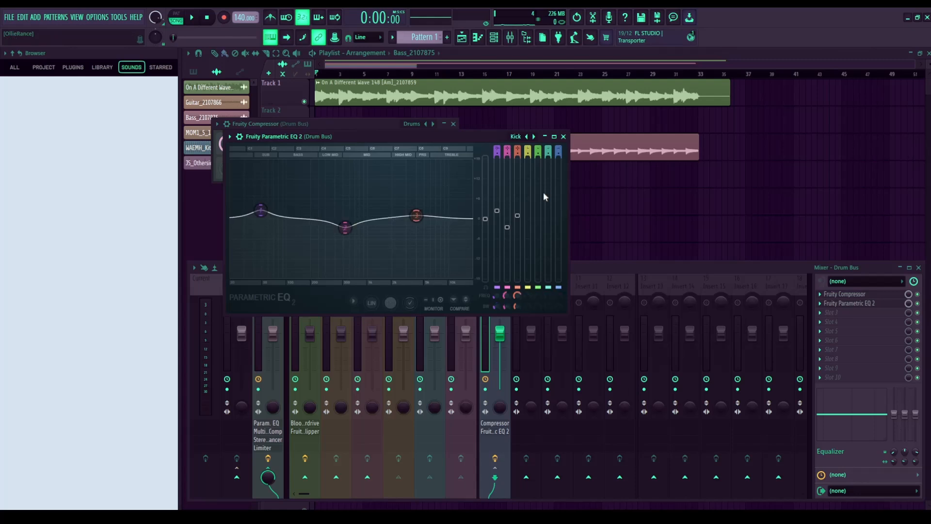
key("space")
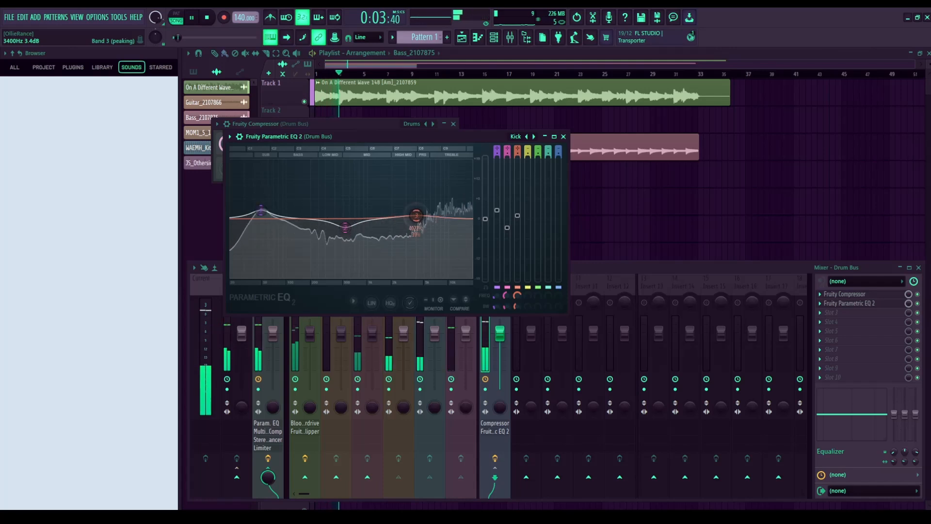
left_click_drag(415, 213, 442, 215)
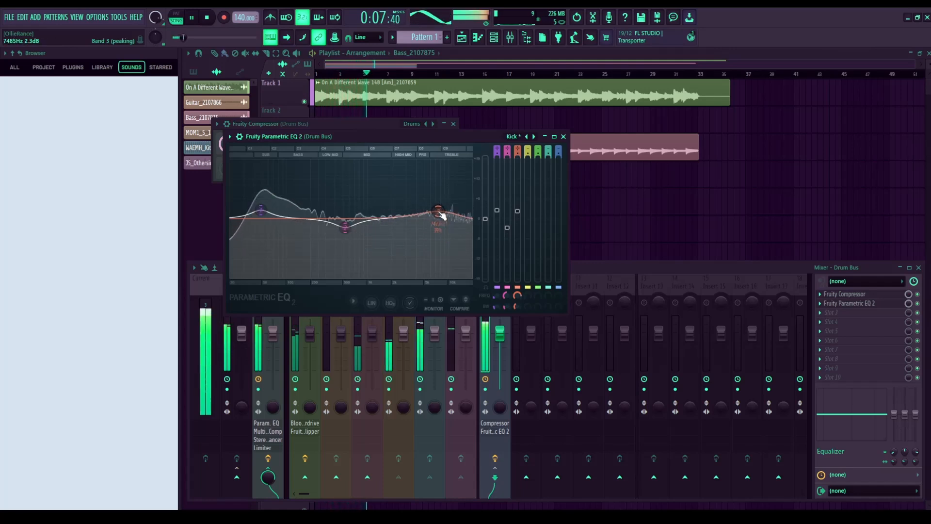
key("space")
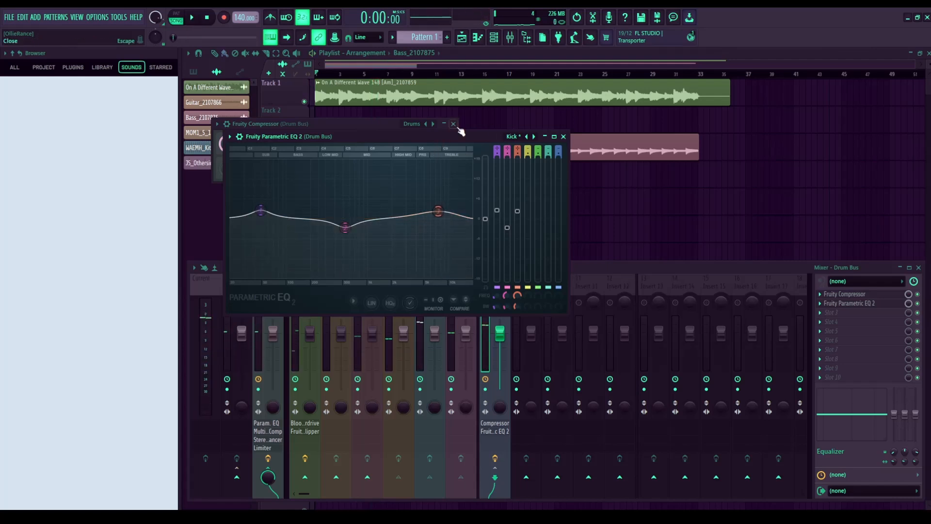
Step: Move the Fruity Parametric EQ 2 window clear of the mixer and raise the Kick track's volume to about 2.5 dB
left_click_drag(468, 137, 744, 49)
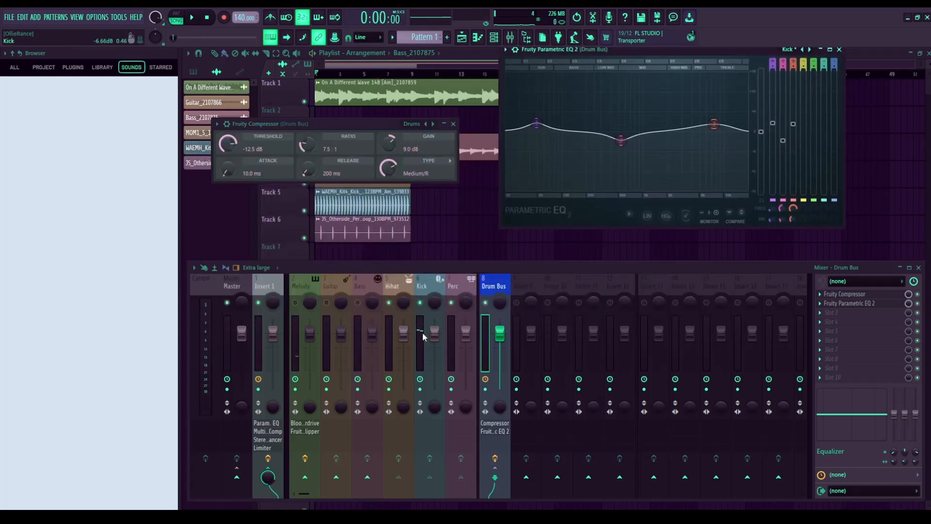
left_click(434, 332)
left_click_drag(434, 332, 435, 328)
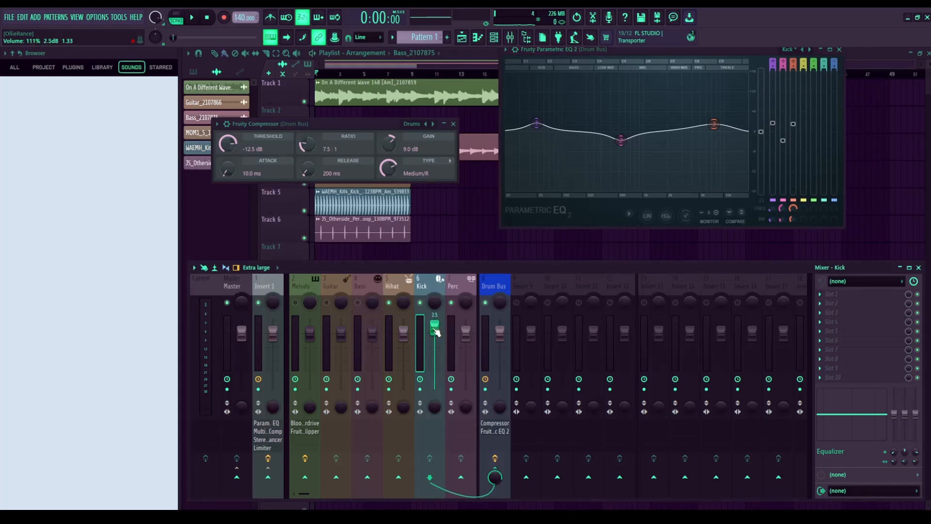
Step: Add Fruity Multiband Compressor with the Bright preset to the Kick track and audition the drums with it
key("space")
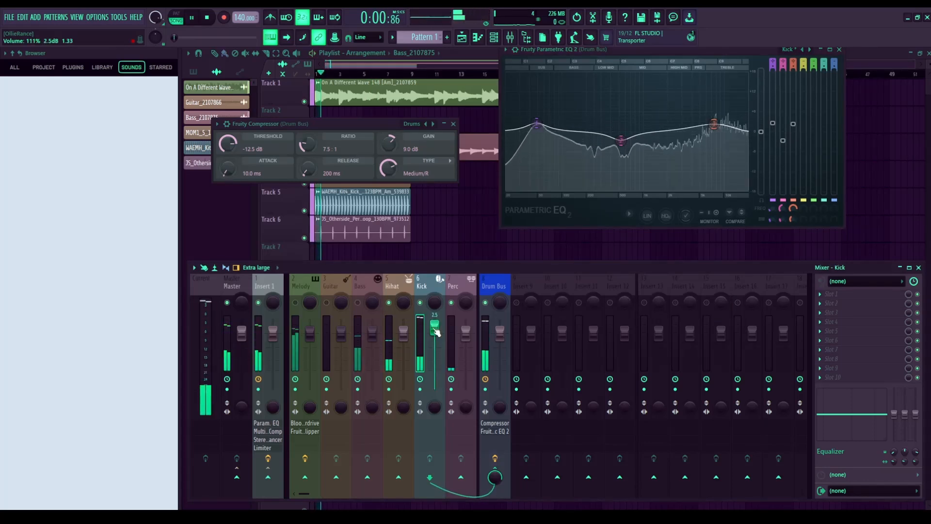
key("space")
key("space")
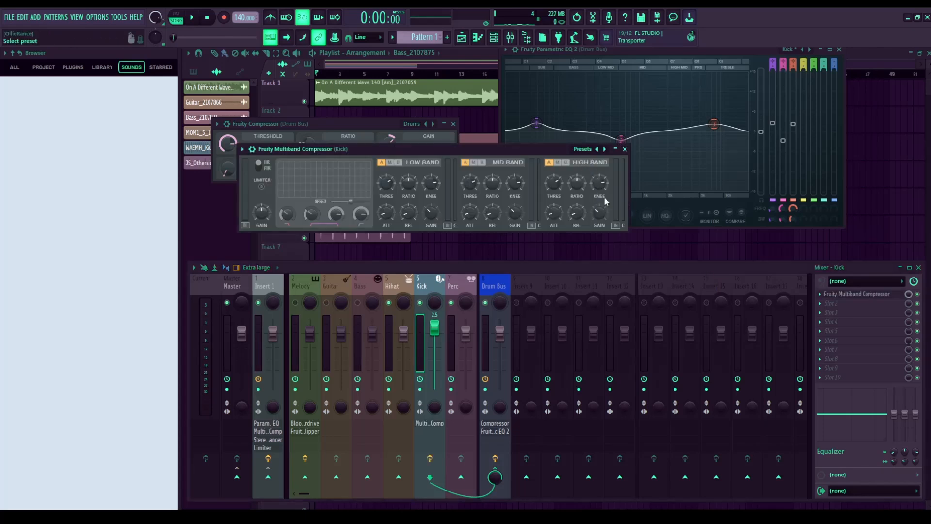
key("space")
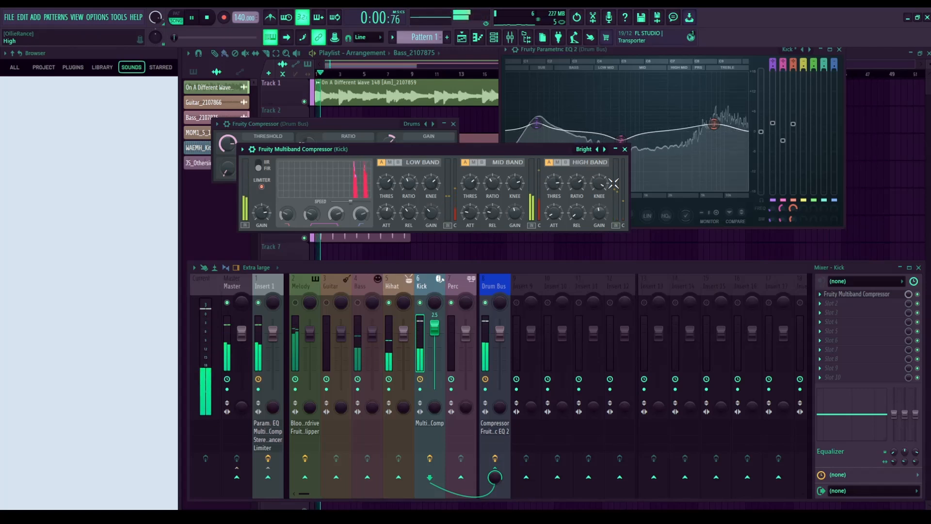
key("space")
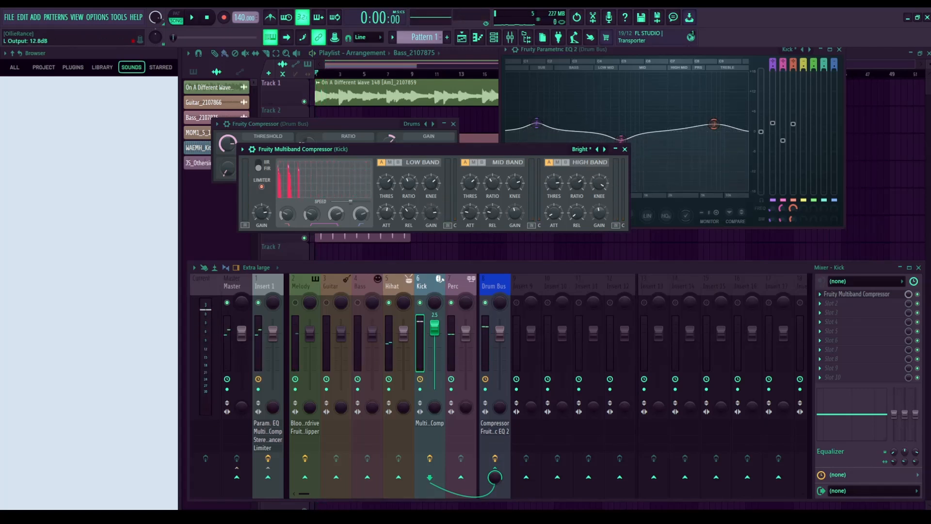
key("space")
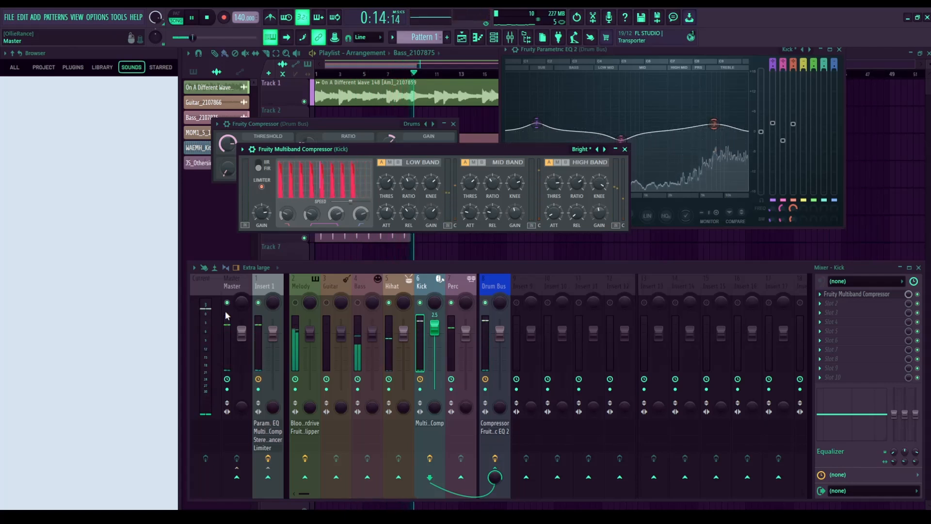
key("space")
key("space")
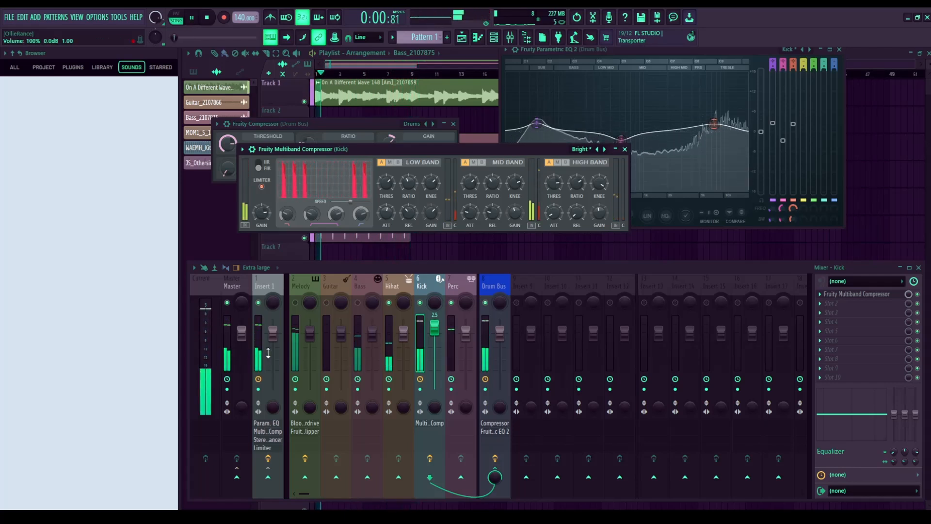
Step: Select mixer Insert 1, stop playback, rename the track as Master and colour it red
left_click(258, 343)
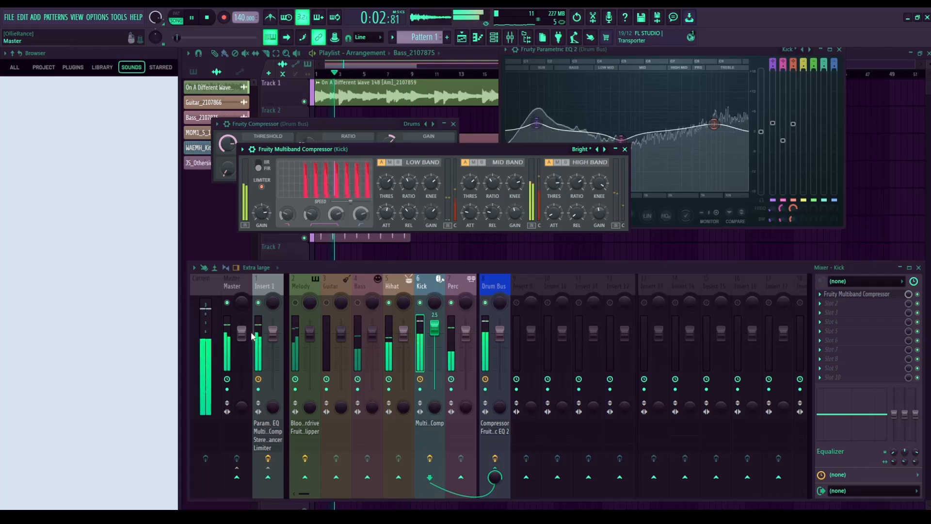
key("space")
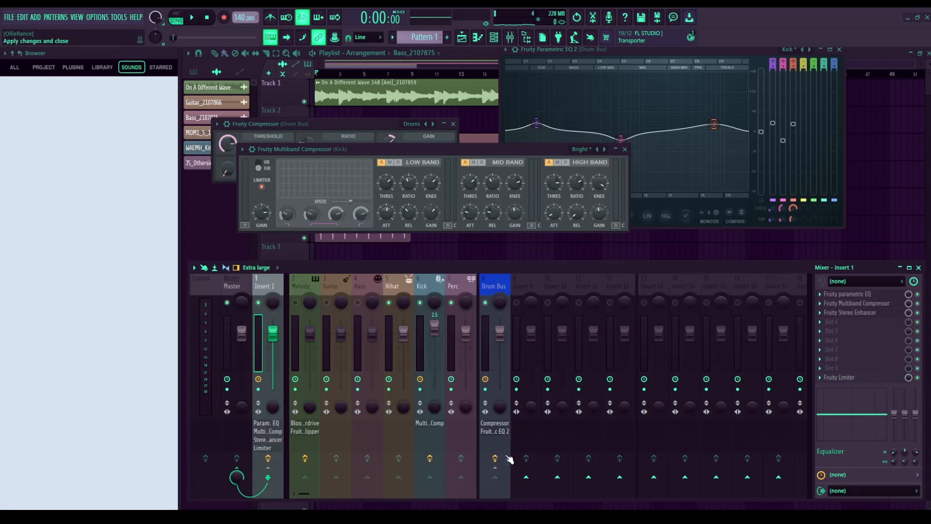
left_click(255, 218)
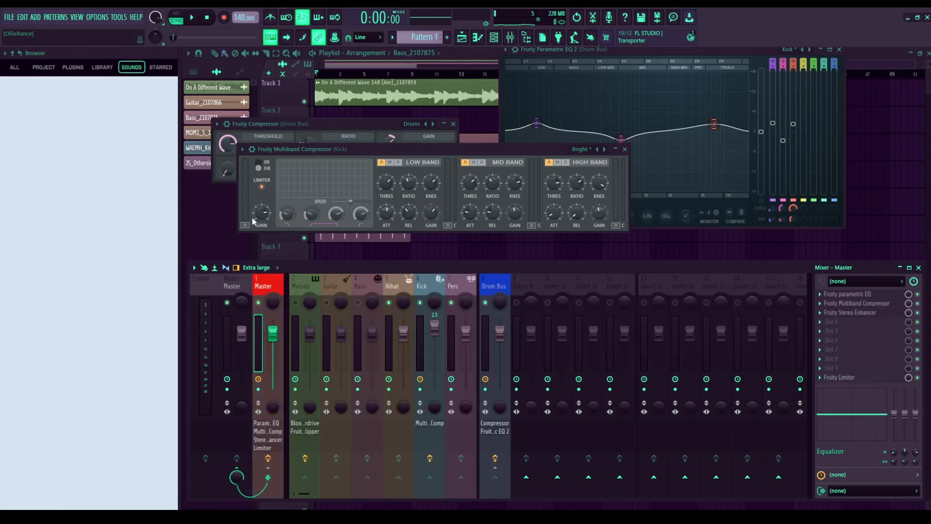
Step: Examine the mixer routing and layout by selecting the Drum Bus, Kick, Guitar, Bass and Hihat tracks in turn
left_click(486, 364)
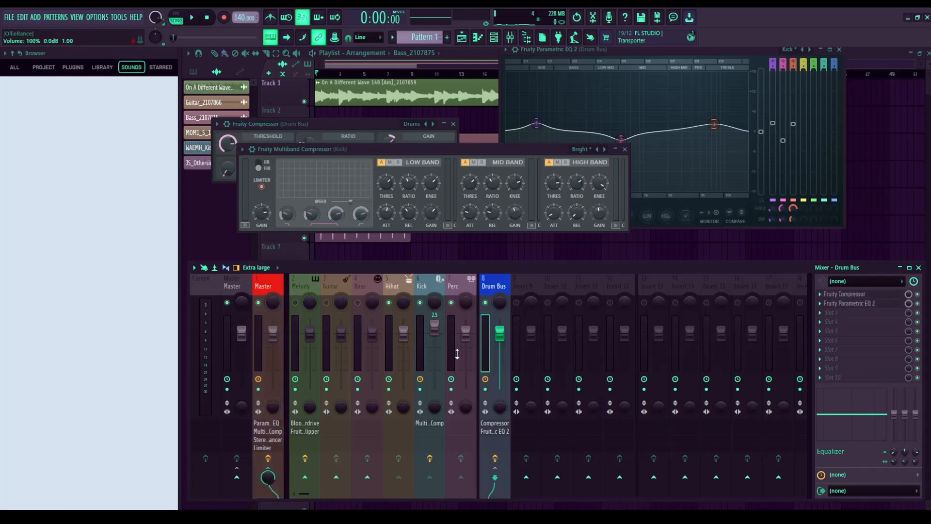
left_click(421, 348)
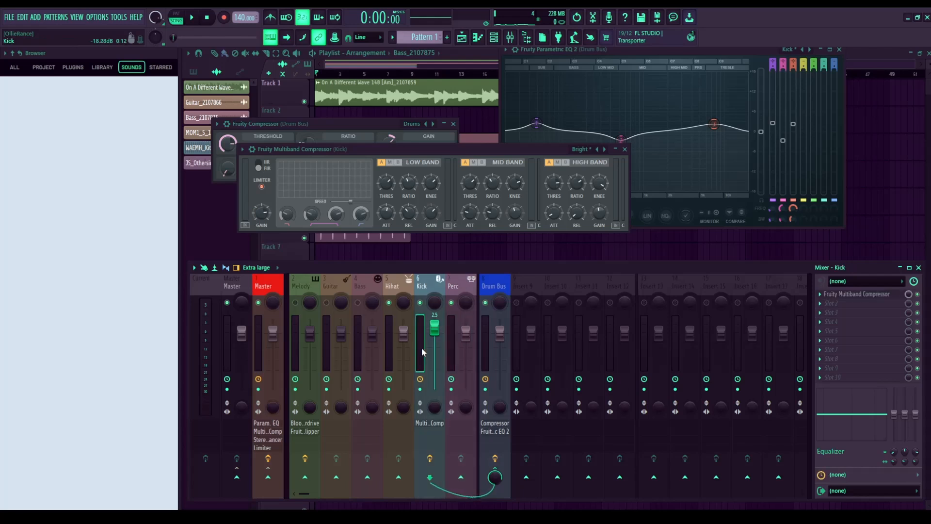
left_click(289, 336)
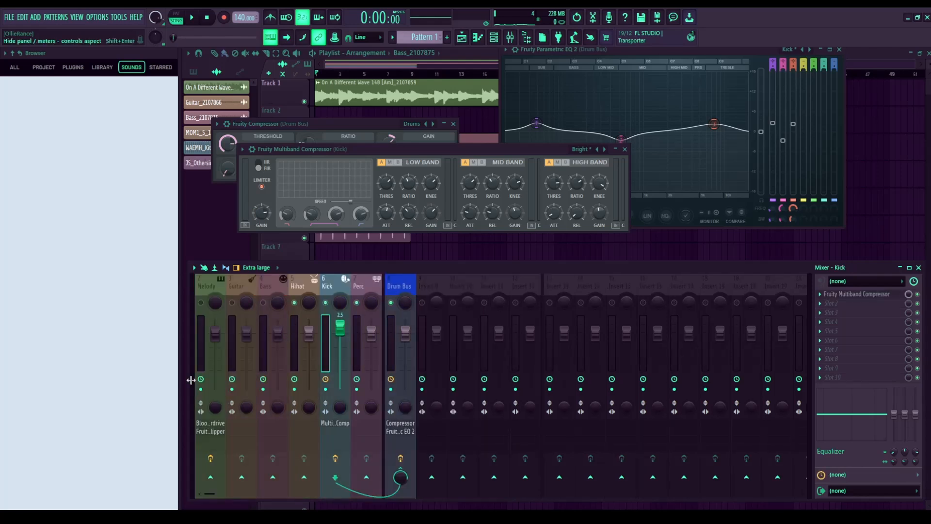
left_click(197, 358)
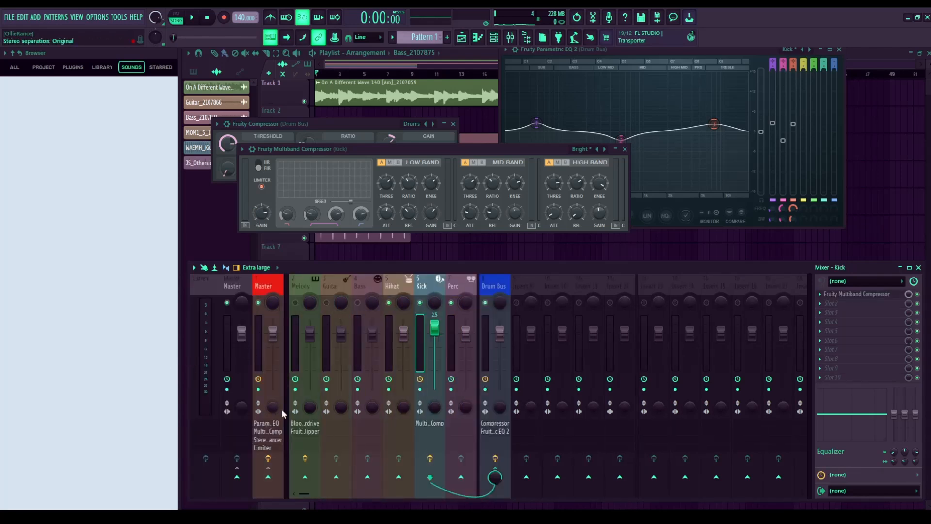
left_click(290, 356)
left_click(332, 354)
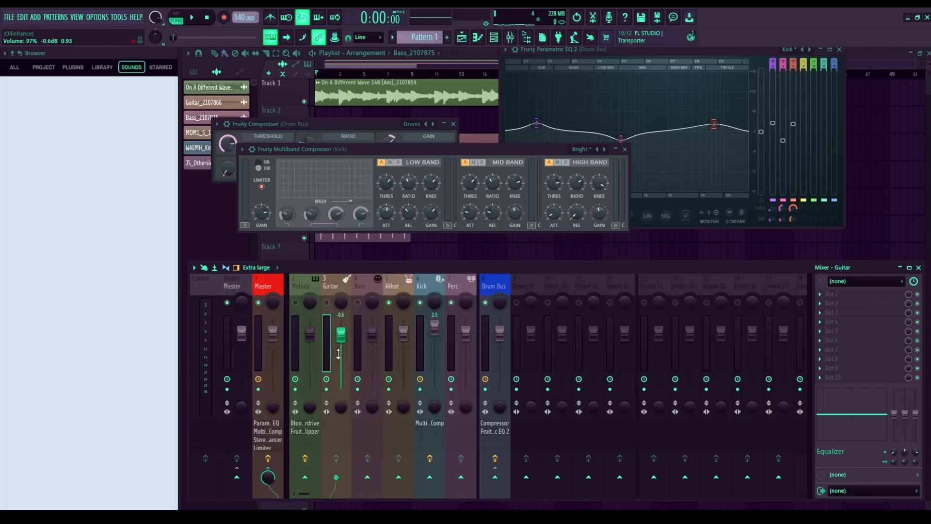
left_click(355, 350)
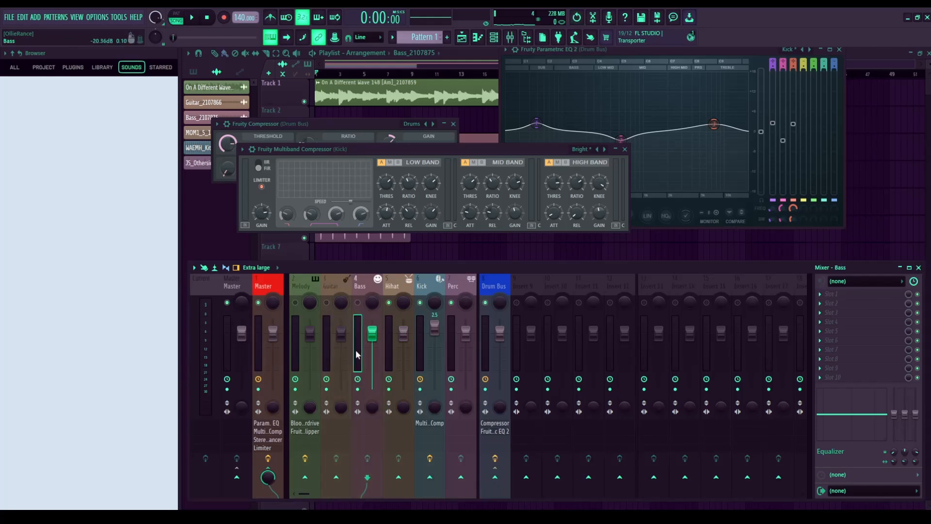
left_click(389, 351)
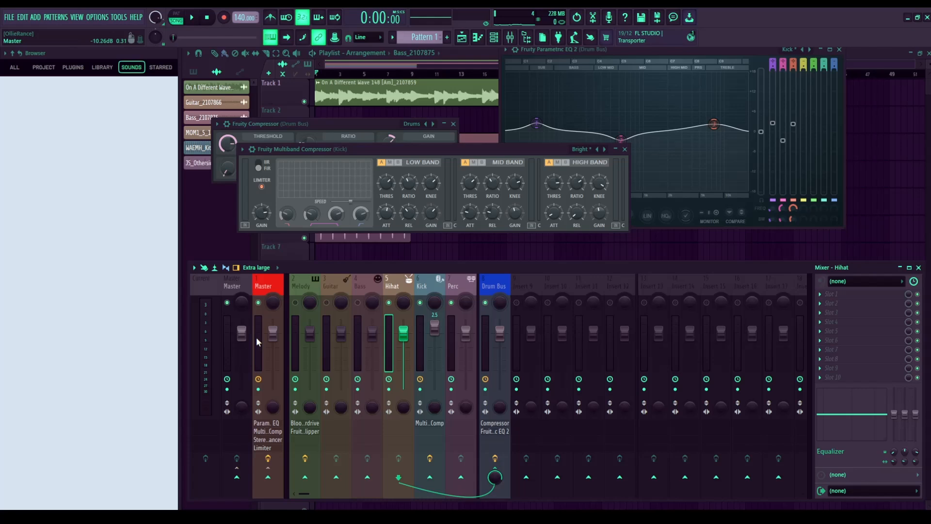
scroll(300, 495, "down", 4)
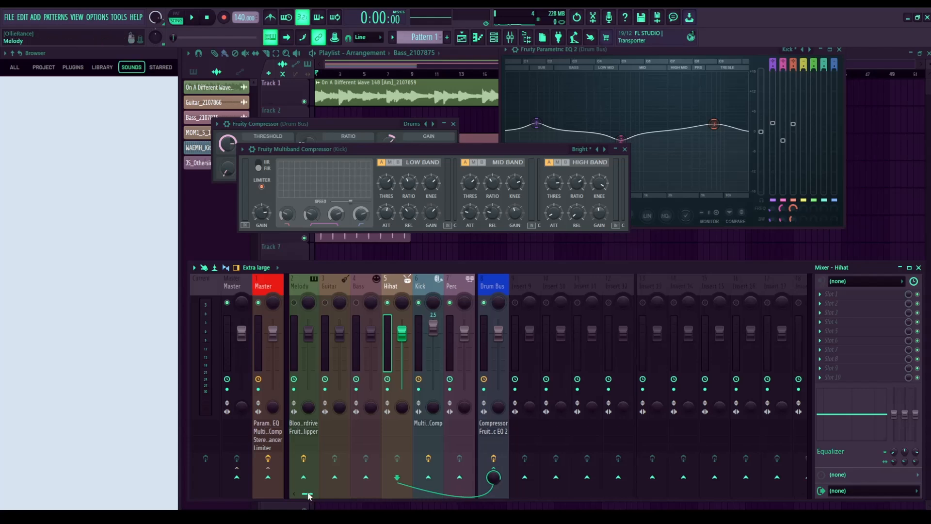
scroll(299, 496, "up", 4)
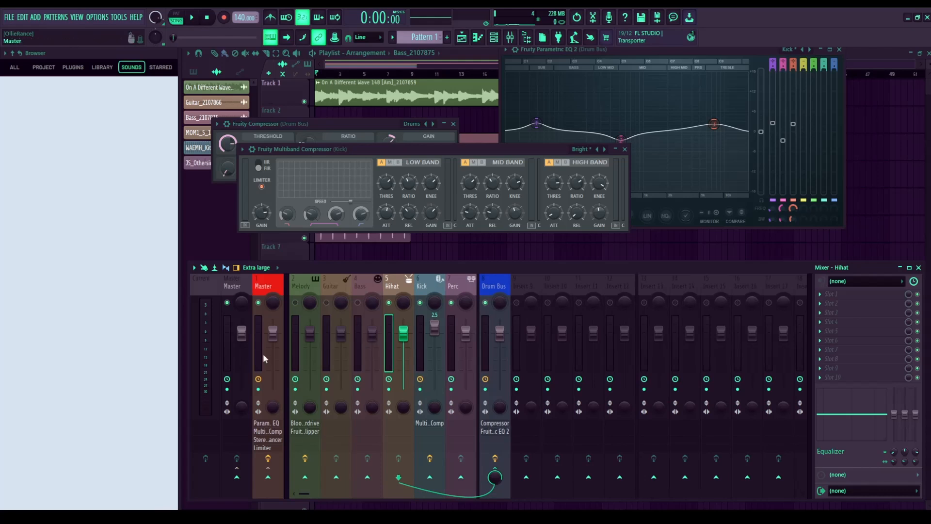
Step: Select the main Master channel and audition the drums through it
left_click(231, 340)
key("space")
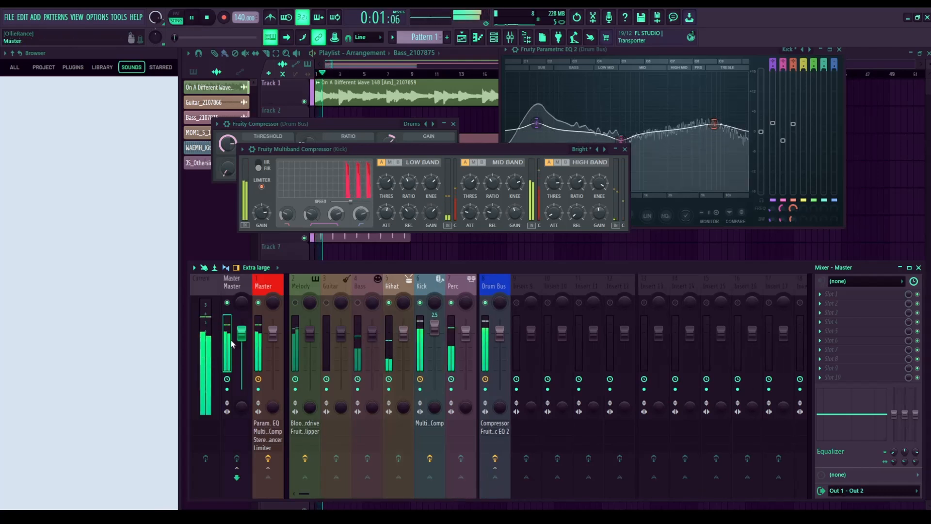
key("space")
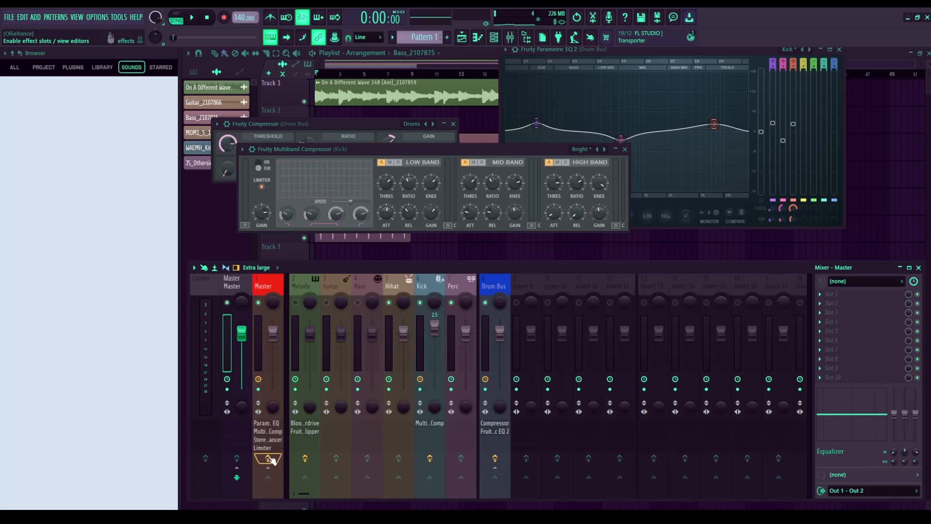
Step: Solo the Melody track in the mixer and audition it briefly
left_click(299, 314)
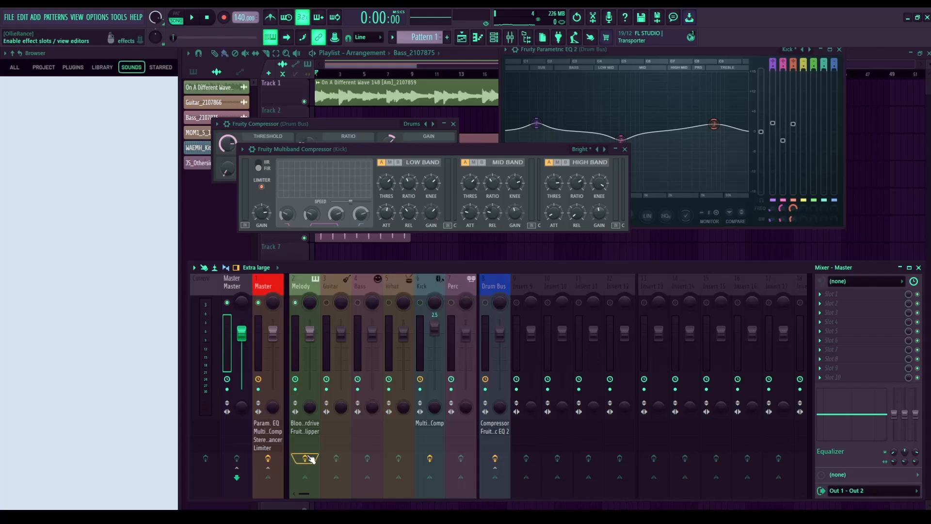
key("space")
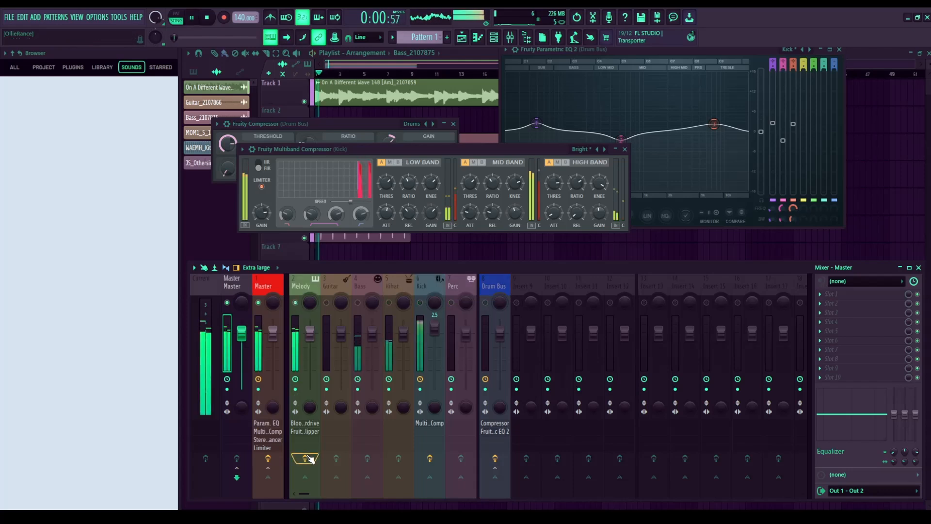
key("space")
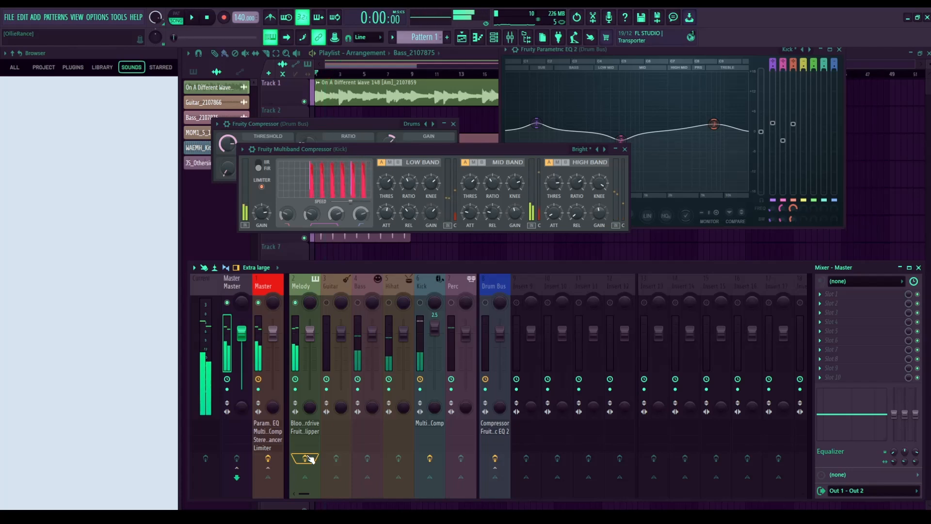
Step: Close the Fruity Multiband Compressor, Fruity Compressor and Fruity Parametric EQ 2 windows
left_click(624, 149)
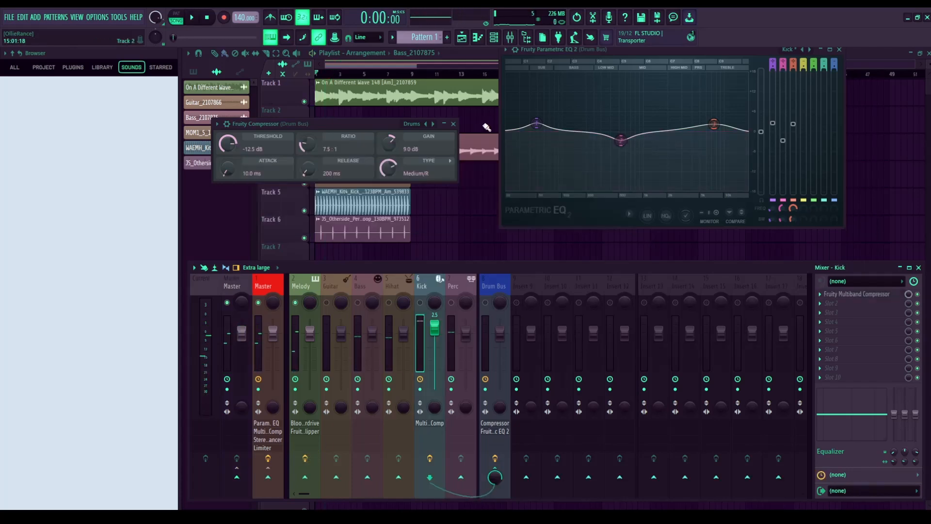
left_click(453, 123)
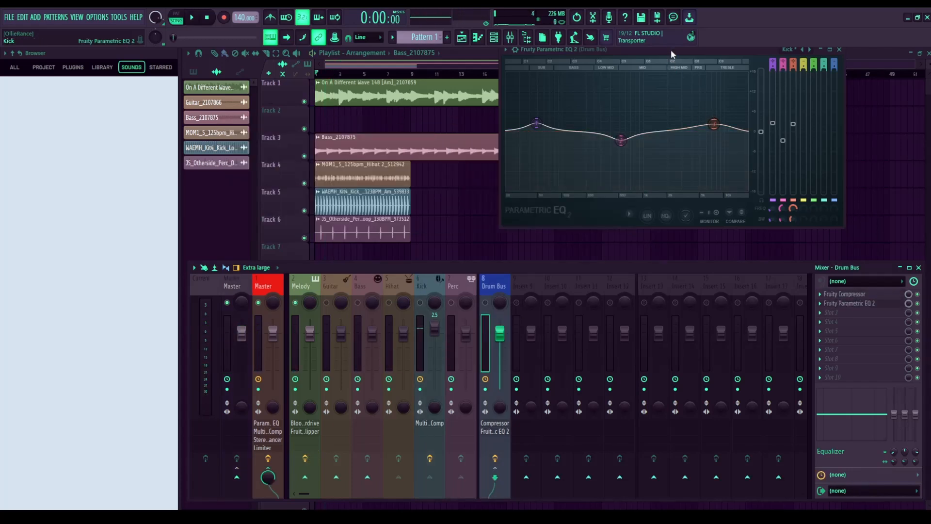
left_click_drag(671, 49, 590, 116)
left_click(757, 116)
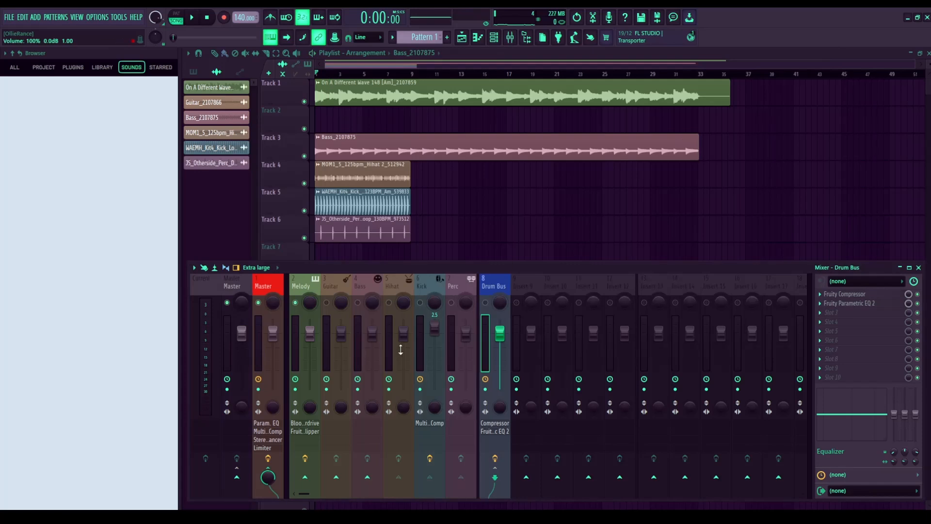
Step: Select the Melody track and audition it with its effects enabled
left_click(295, 336)
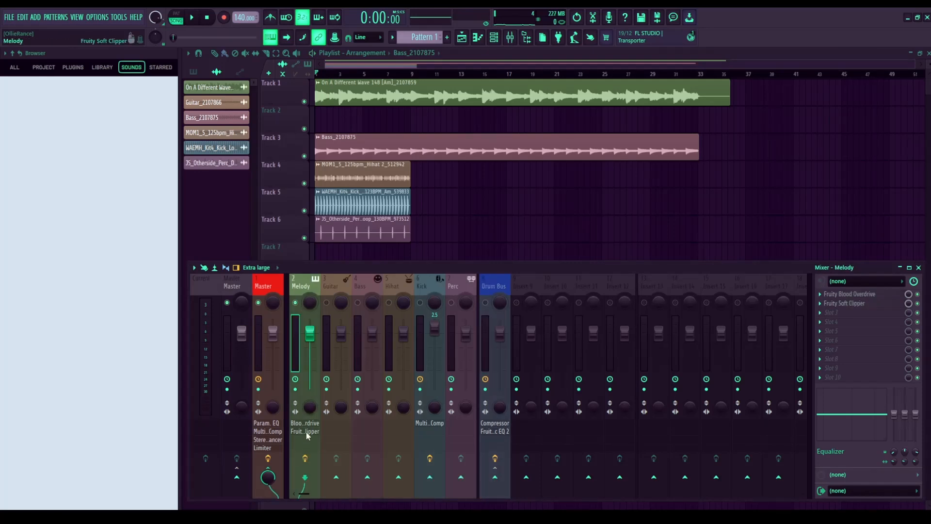
key("space")
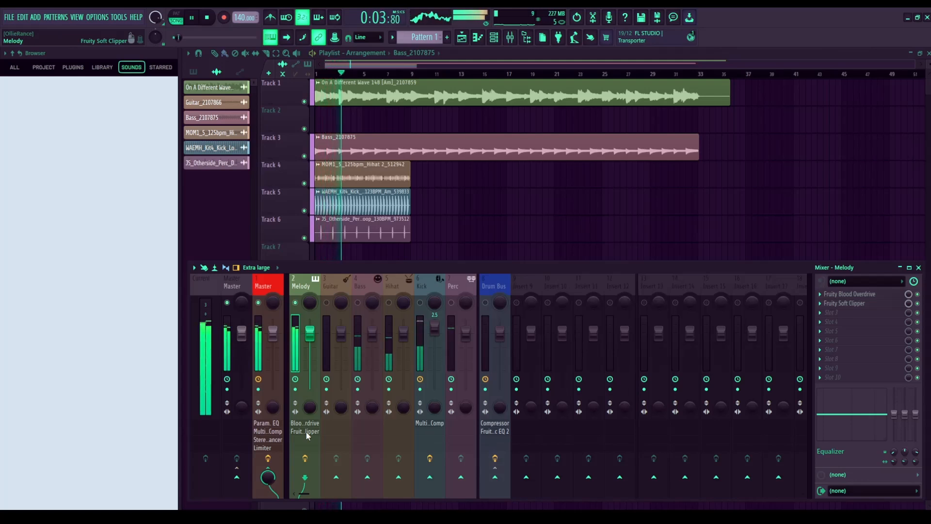
key("space")
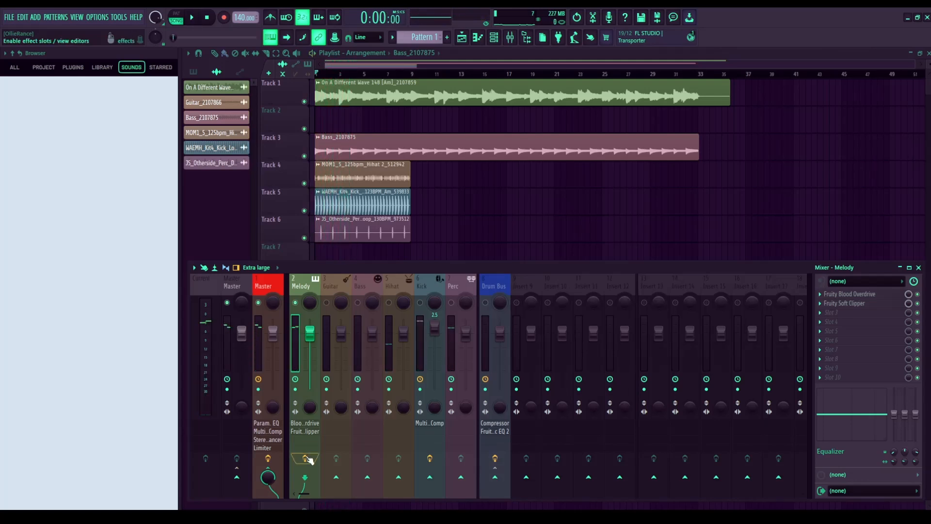
left_click(307, 459)
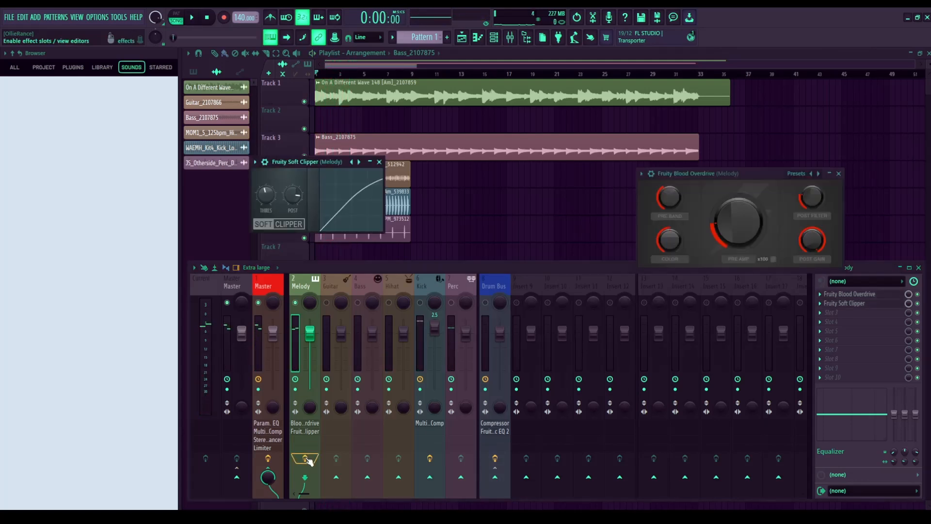
left_click(381, 162)
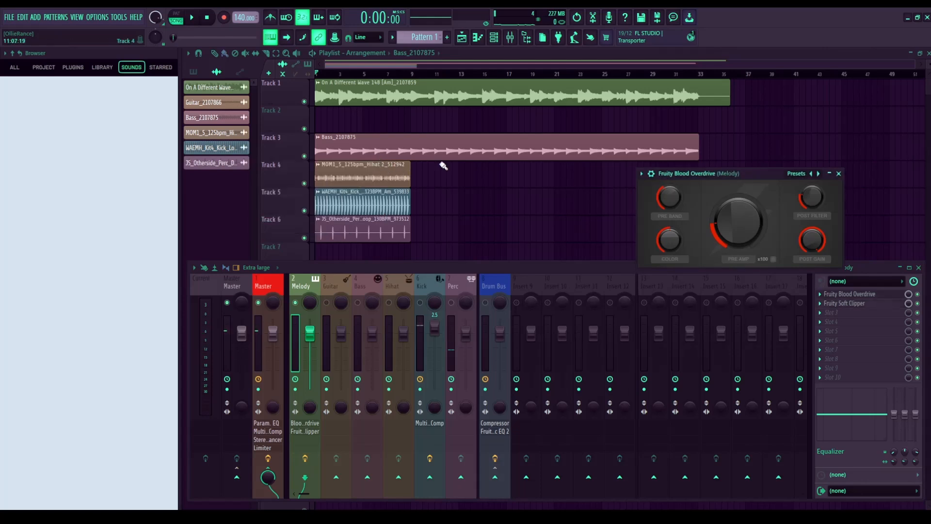
left_click(838, 173)
Step: Disable the Melody track's effect slots, start playback, and re-enable them while it plays to compare the sound
left_click(304, 458)
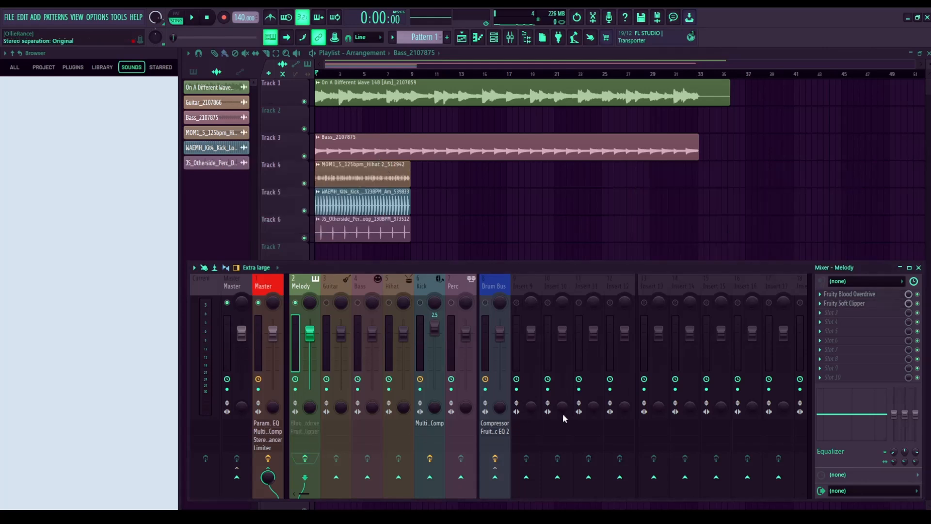
key("space")
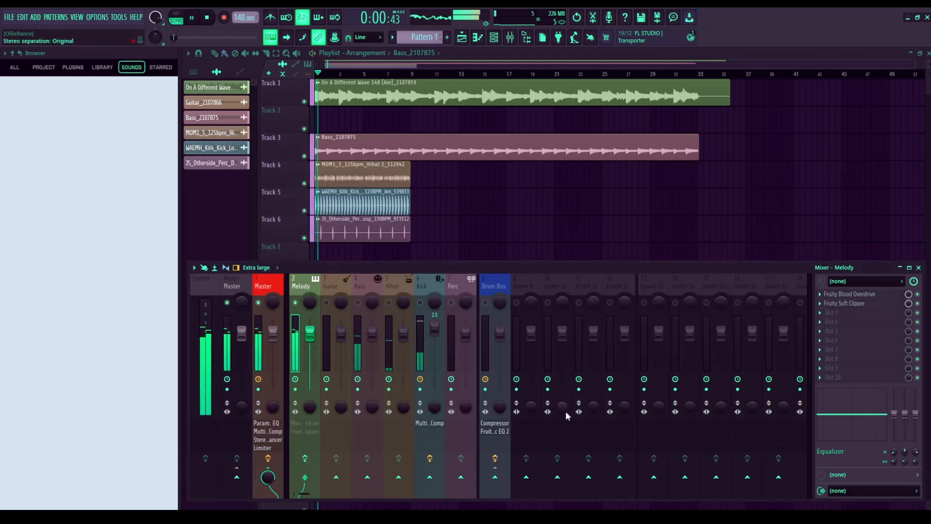
left_click(304, 458)
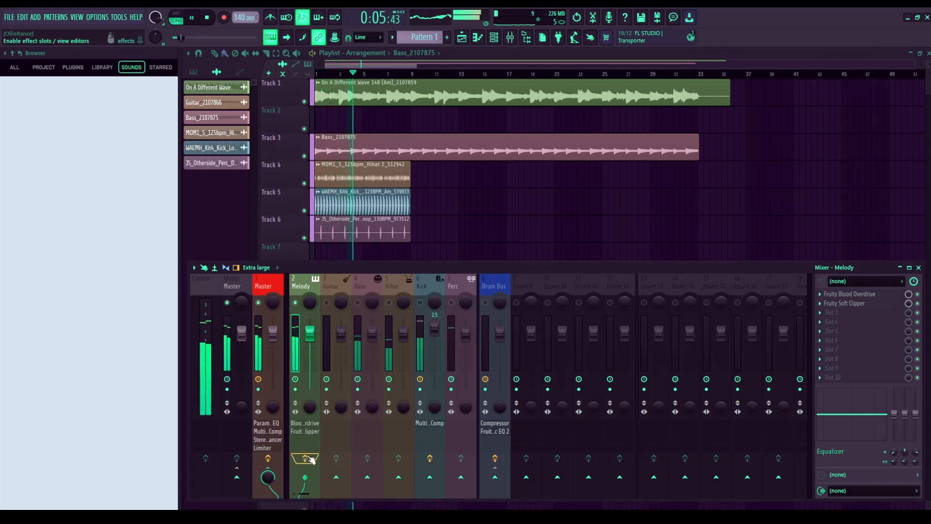
key("space")
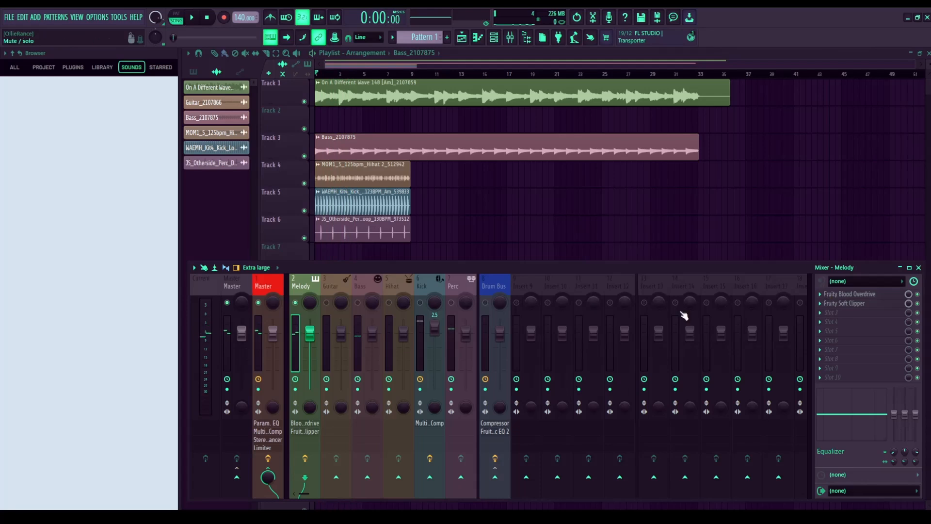
Step: Rename the red insert track Pre Master with an icon, and give the Drum Bus track an icon too
left_click(260, 356)
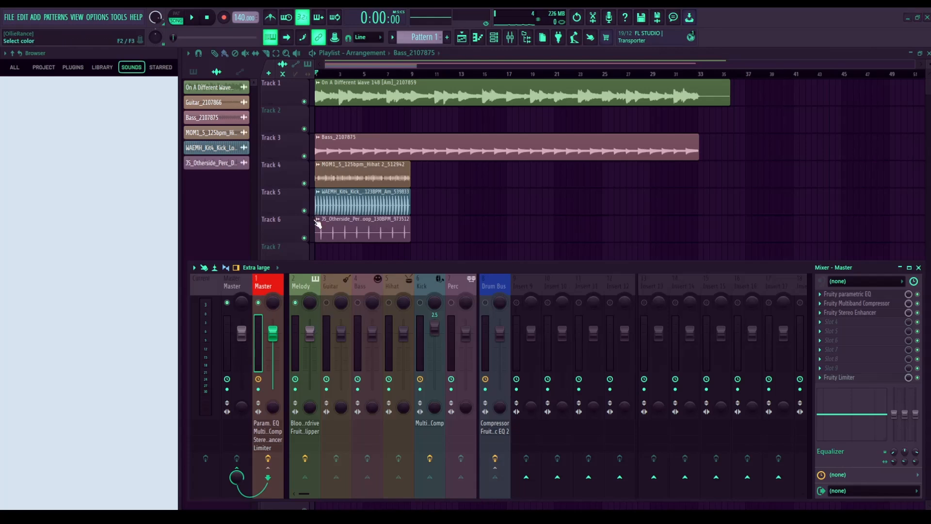
key("Return")
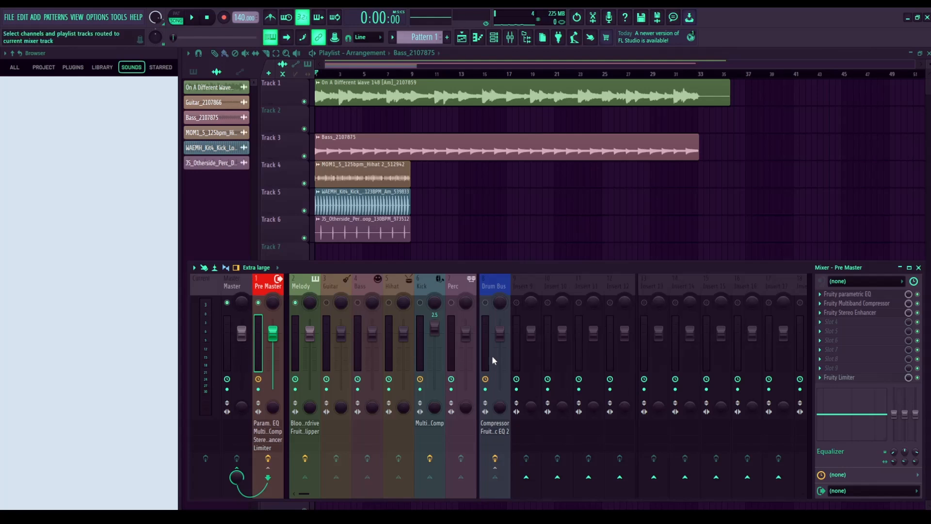
left_click(486, 329)
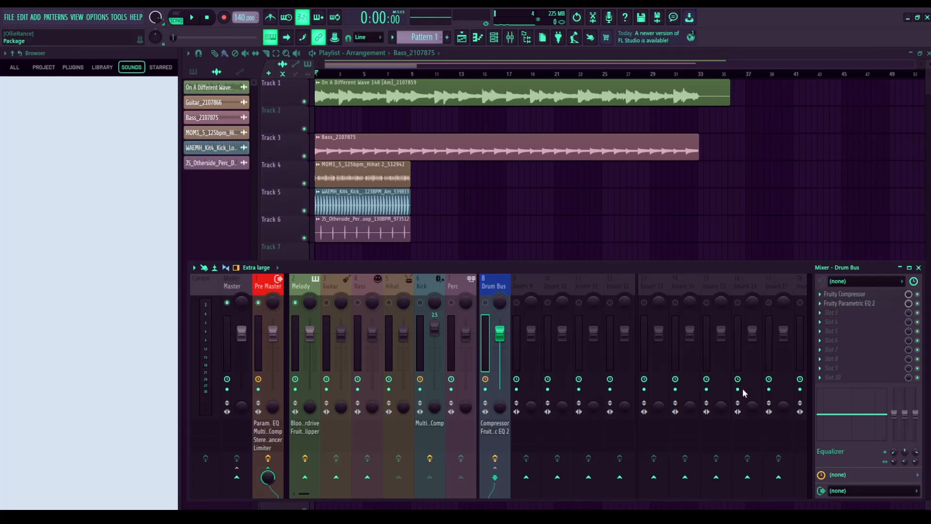
left_click(326, 318)
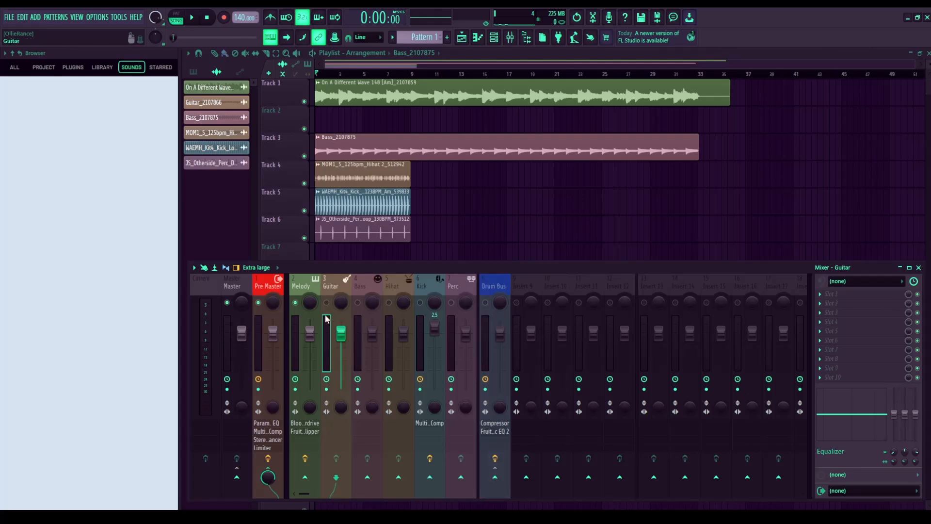
left_click(484, 323)
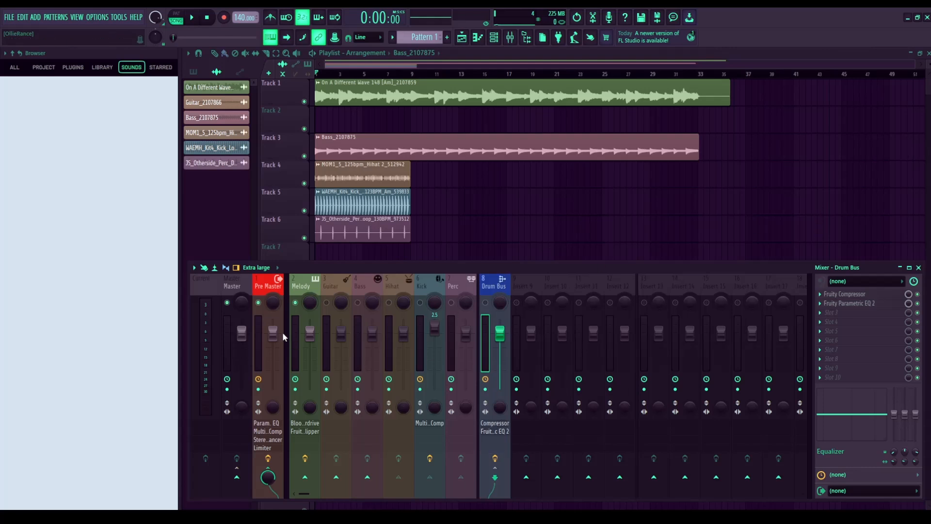
Step: Assign icons to the Master and Current tracks in the mixer
left_click(258, 330)
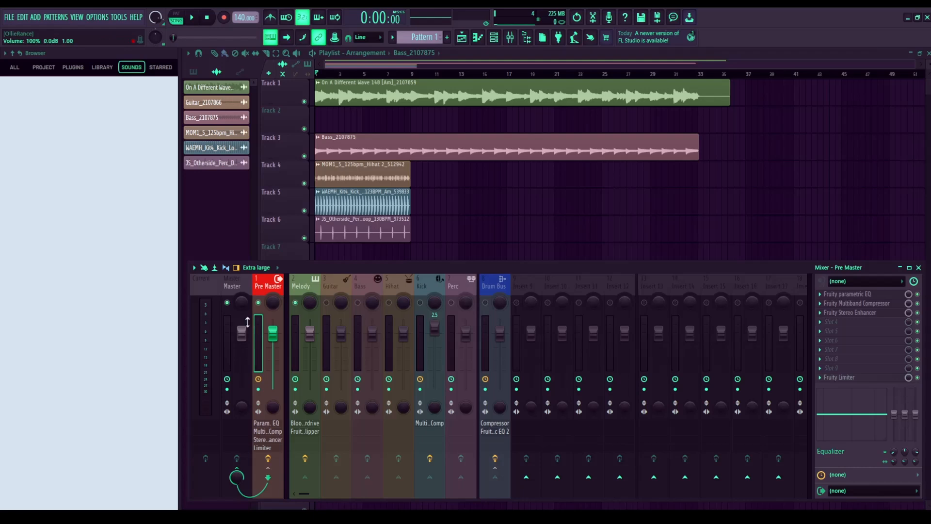
left_click(222, 326)
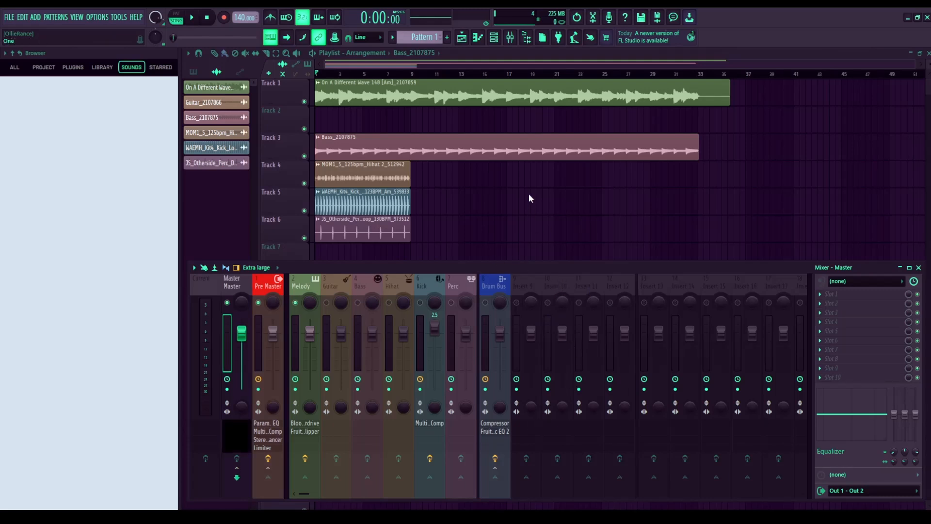
left_click(205, 345)
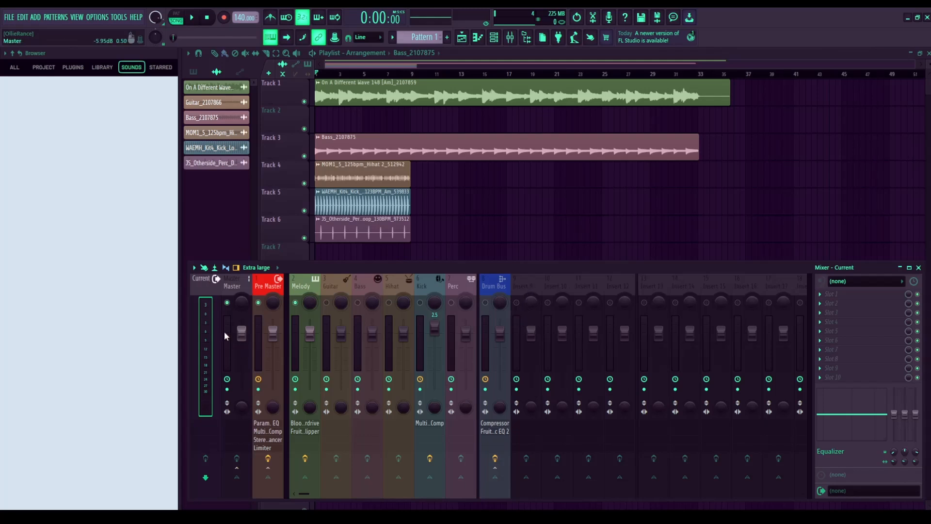
Step: Play the arrangement briefly and watch the level meters with the Master track selected
key("space")
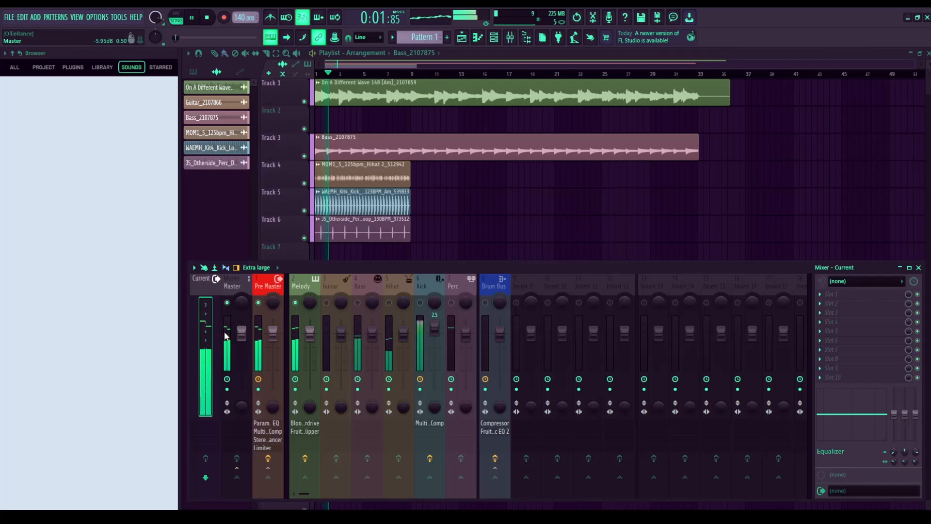
left_click(224, 335)
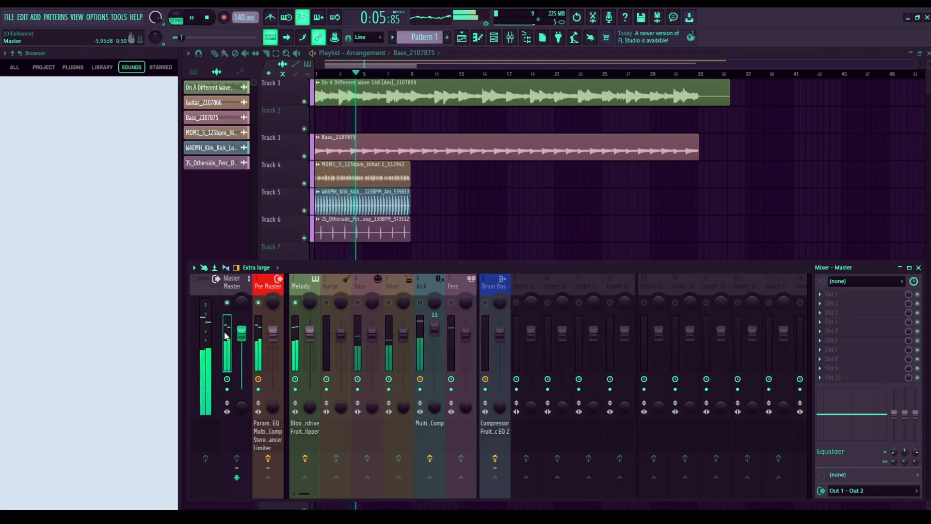
key("space")
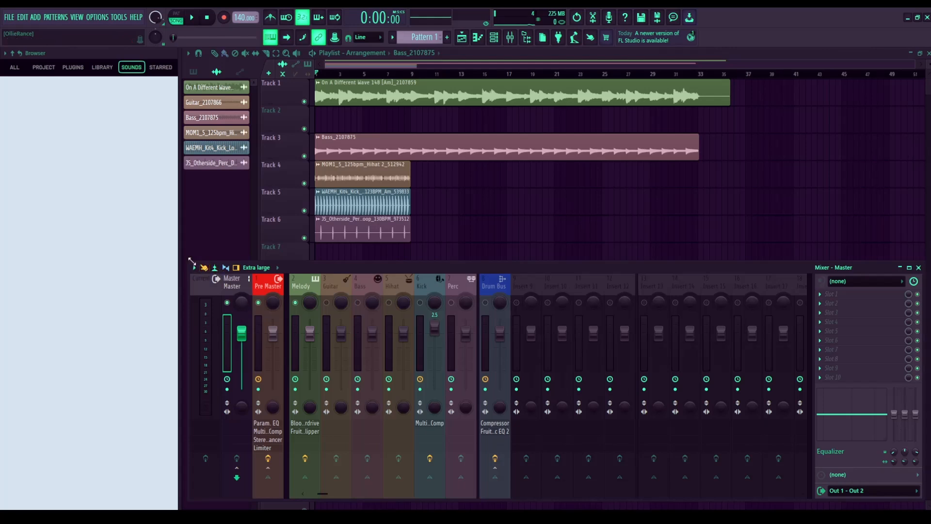
Step: Clear the mixer solo so that all tracks are unmuted
left_click(204, 268)
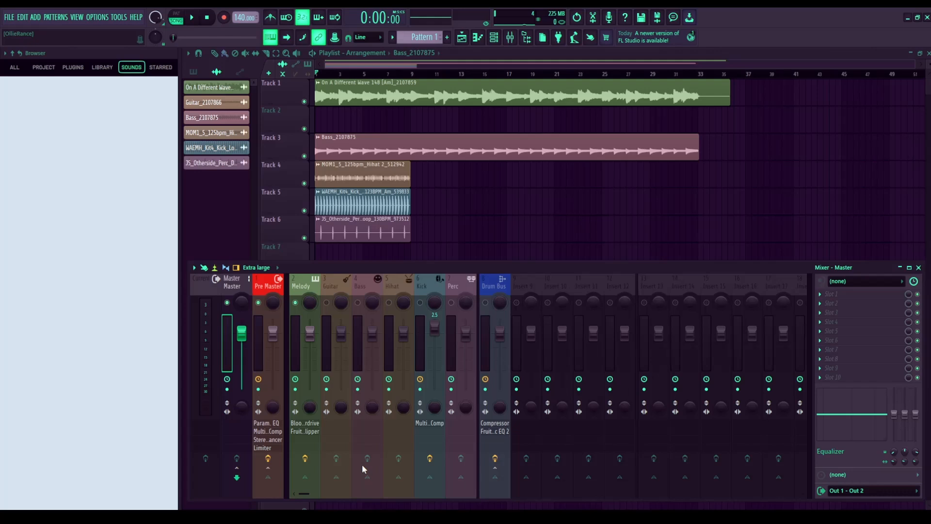
right_click(258, 305)
right_click(258, 304)
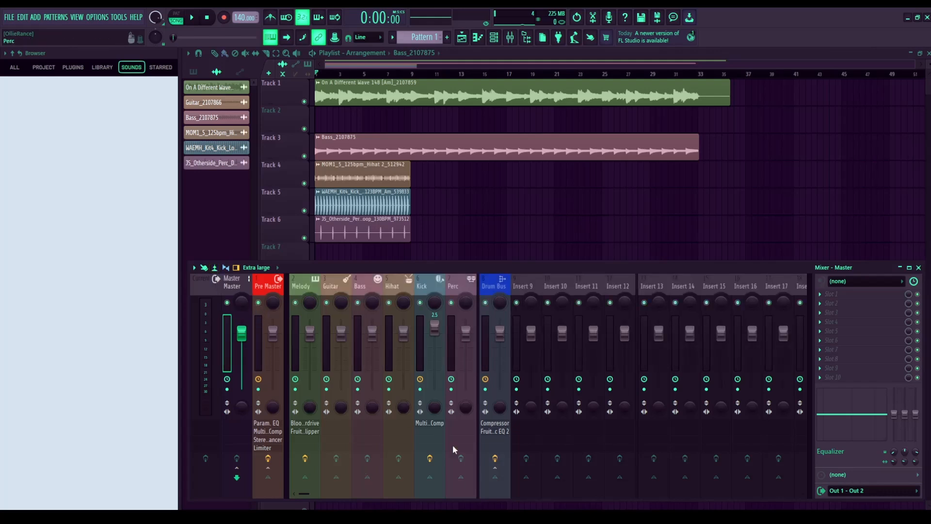
Step: Play the full mix and lower the Master track's volume to about -14.7 dB
key("space")
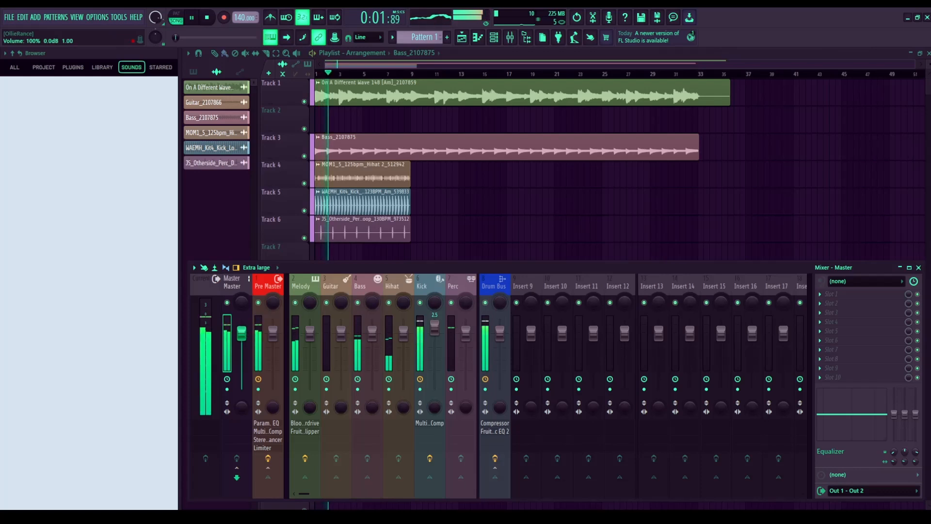
left_click_drag(242, 333, 241, 363)
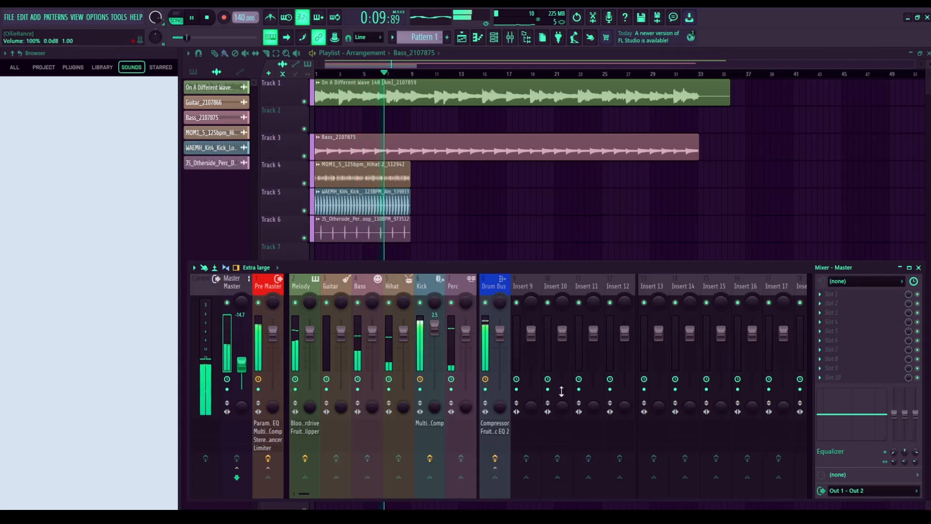
key("space")
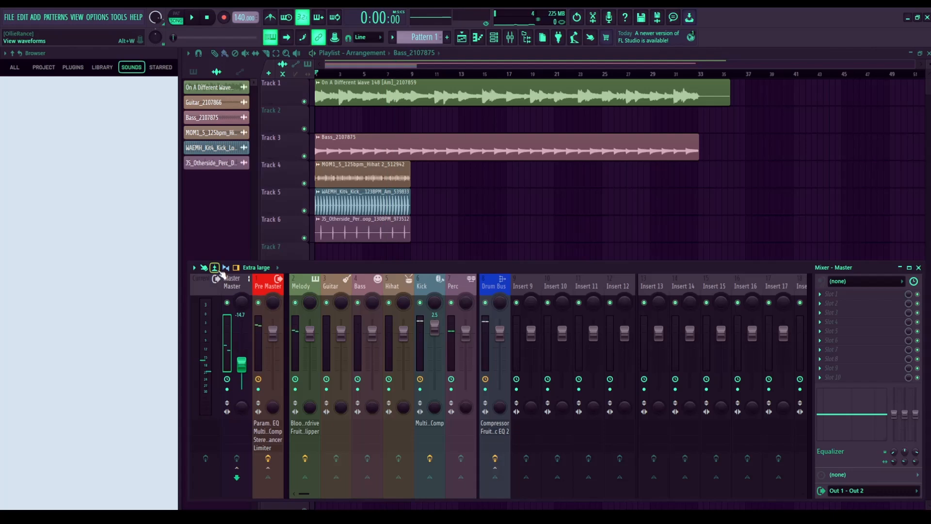
Step: Play with mixer waveforms shown, lower the Master volume to about -13.8 dB, and undo the volume change
key("space")
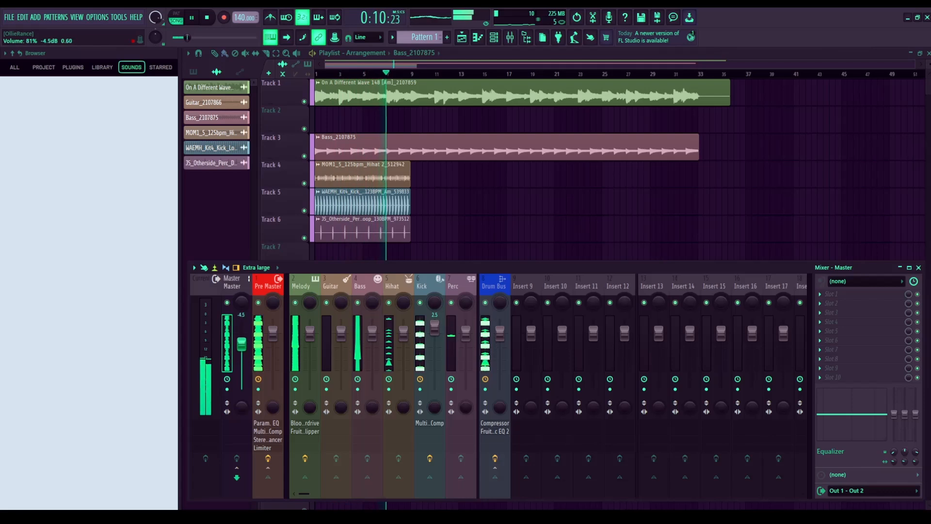
left_click_drag(241, 346, 247, 367)
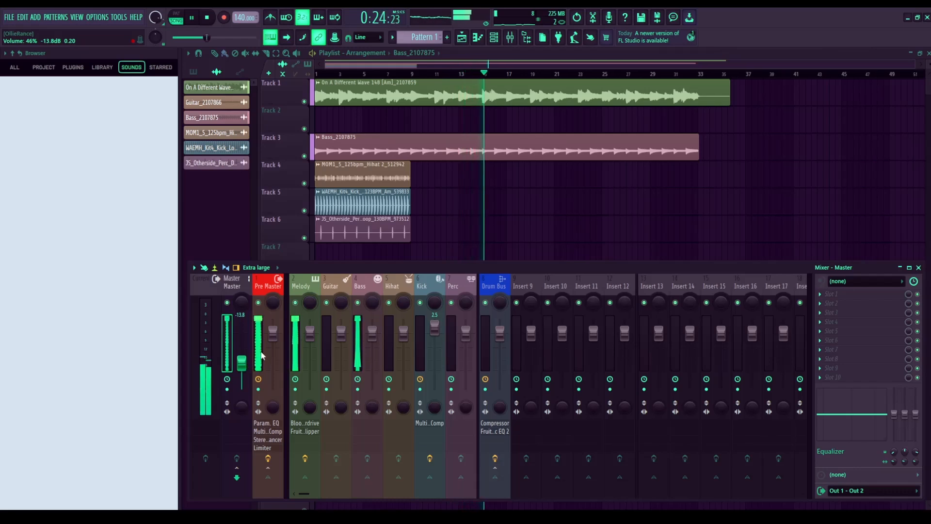
key("ctrl+z")
key("space")
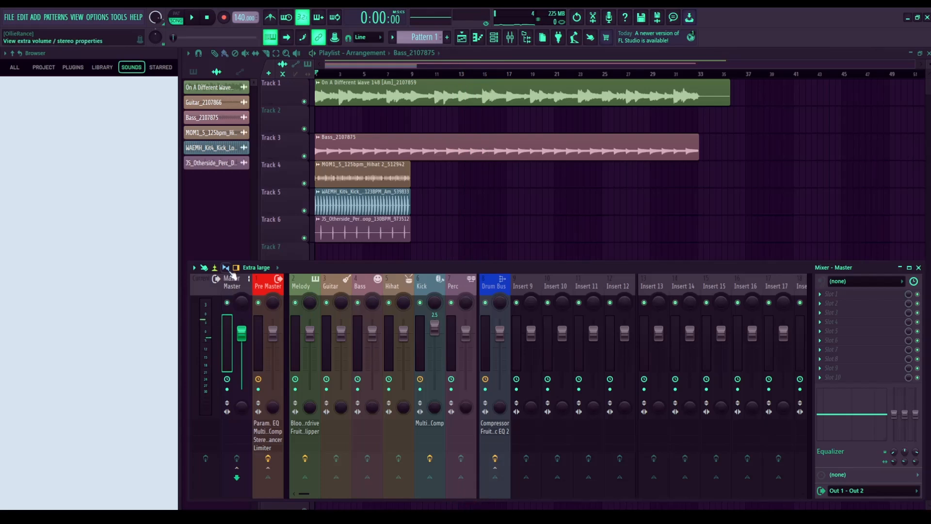
Step: Solo the Kick track during playback and lower the Master track's volume to about -9.2 dB
key("space")
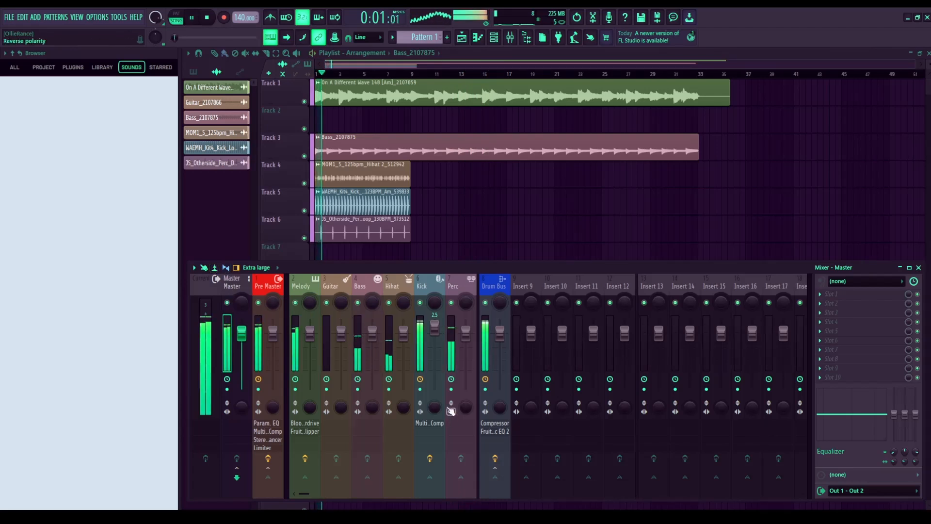
left_click(421, 343)
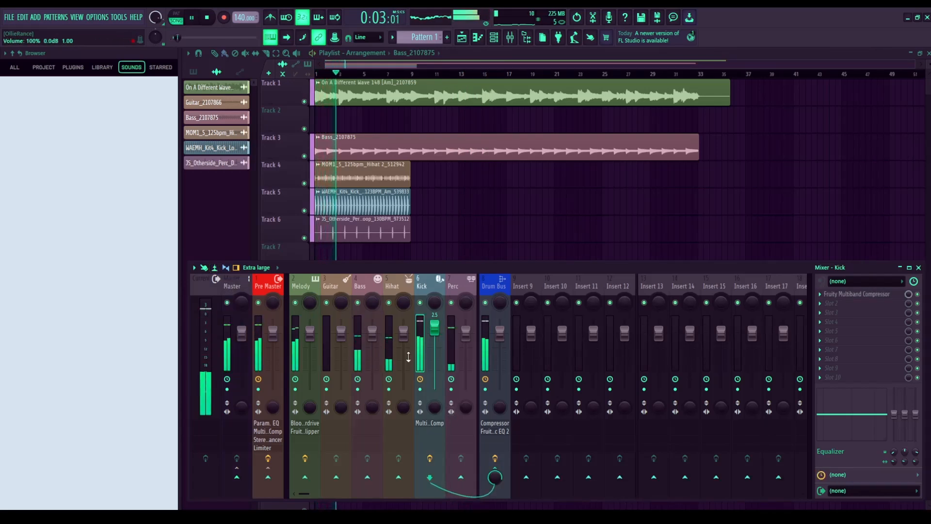
right_click(420, 302)
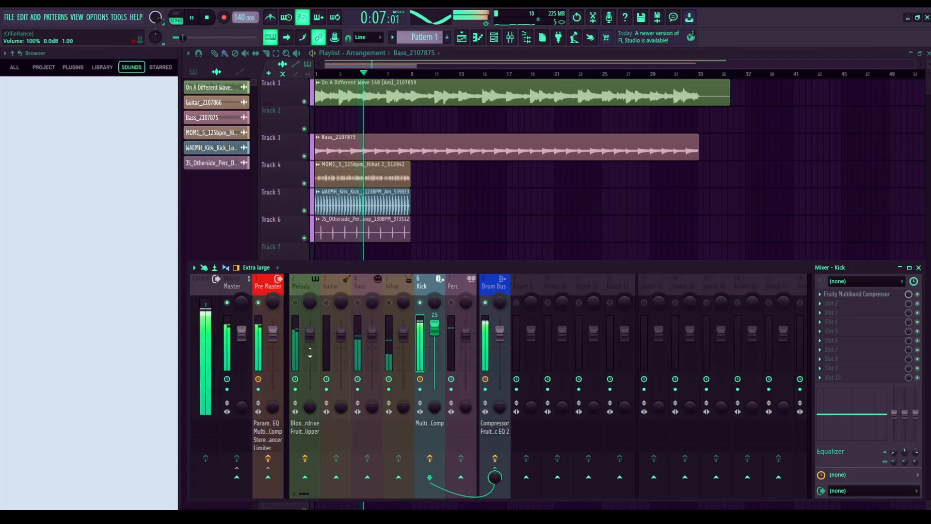
left_click_drag(242, 340, 245, 353)
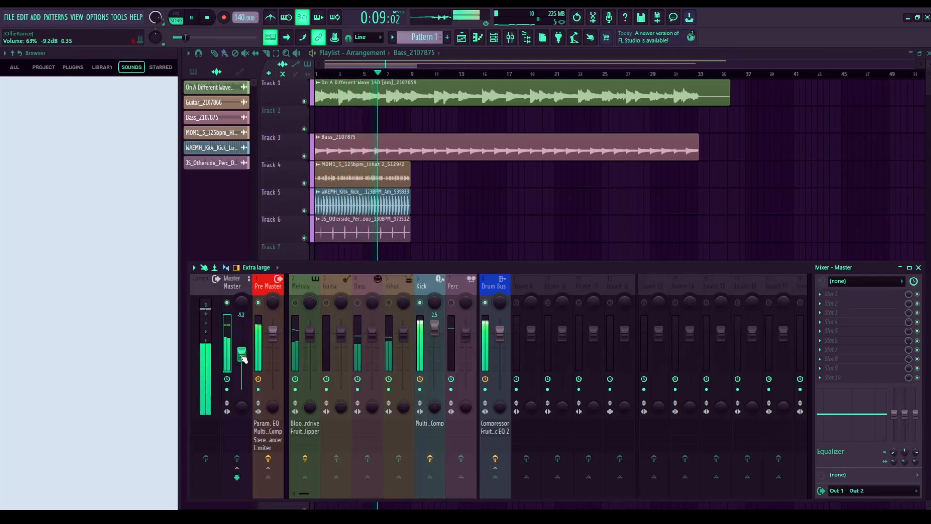
left_click(420, 329)
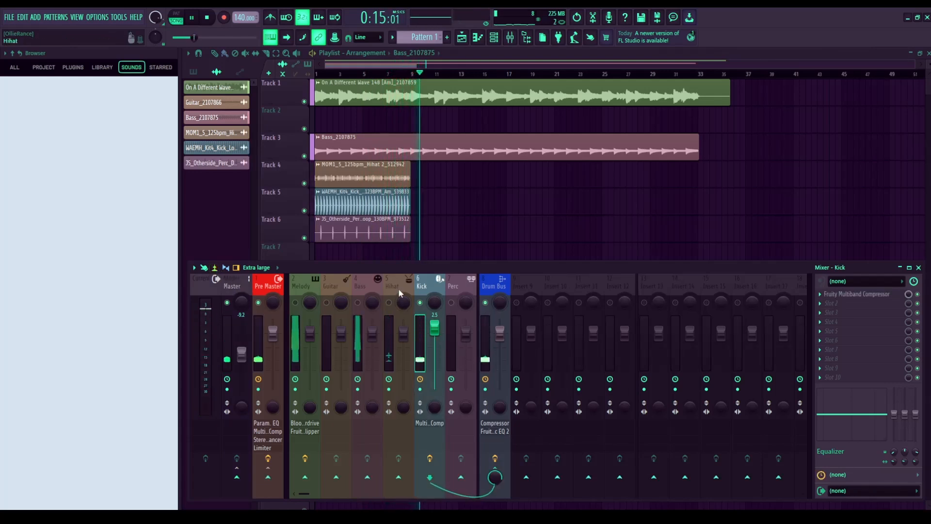
Step: Replay the soloed Kick track and examine its signal in the mixer's waveform view
key("space")
key("space")
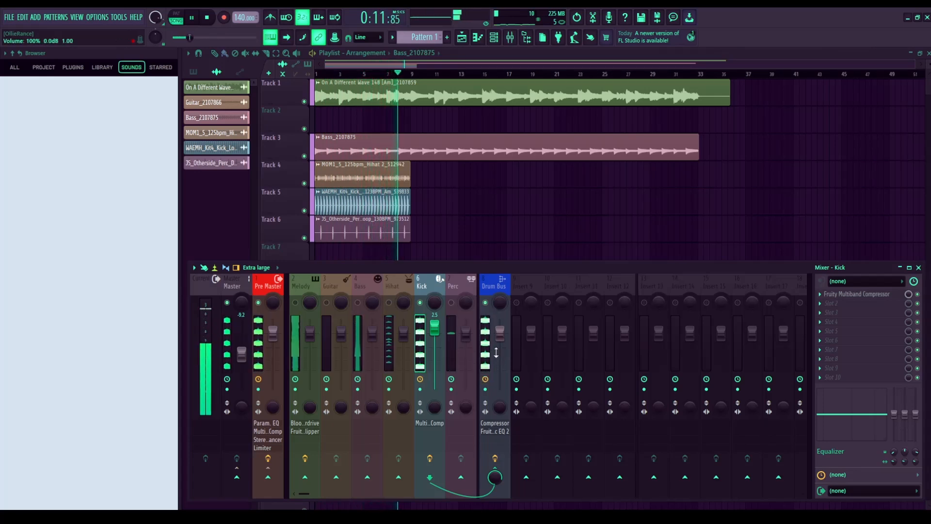
key("space")
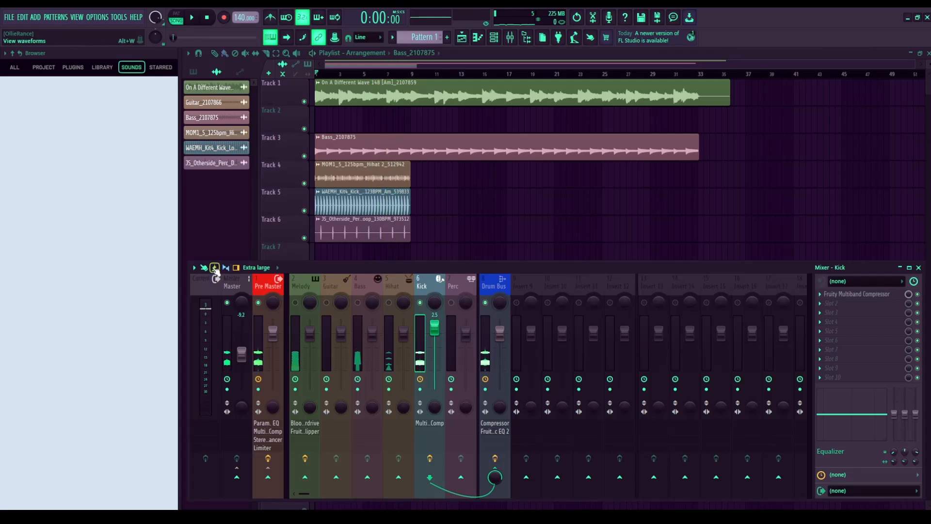
Step: Turn off the mixer's waveform view and replay the soloed Kick track to examine its peak levels
key("space")
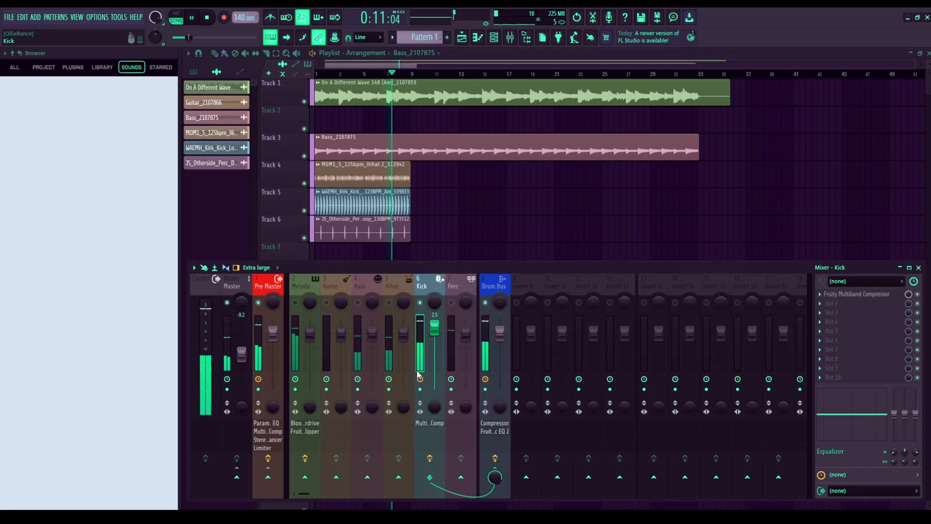
key("space")
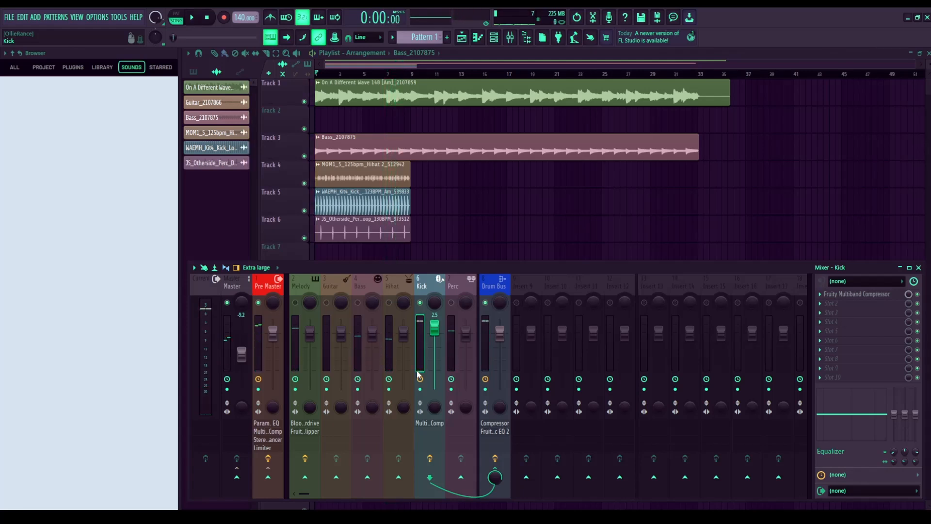
key("space")
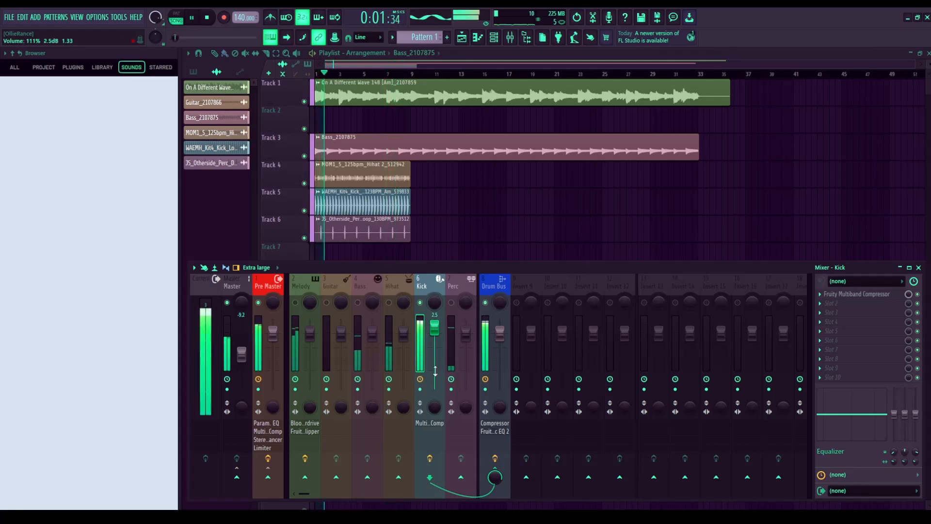
key("space")
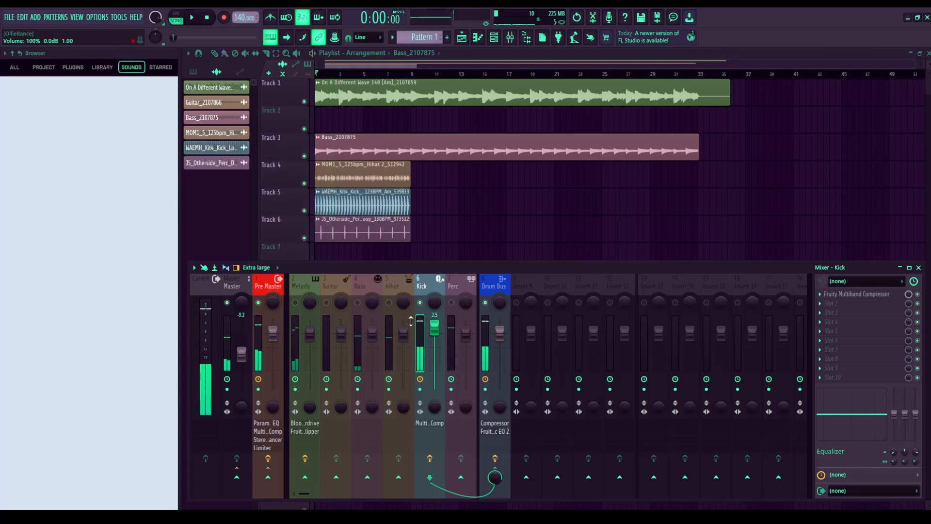